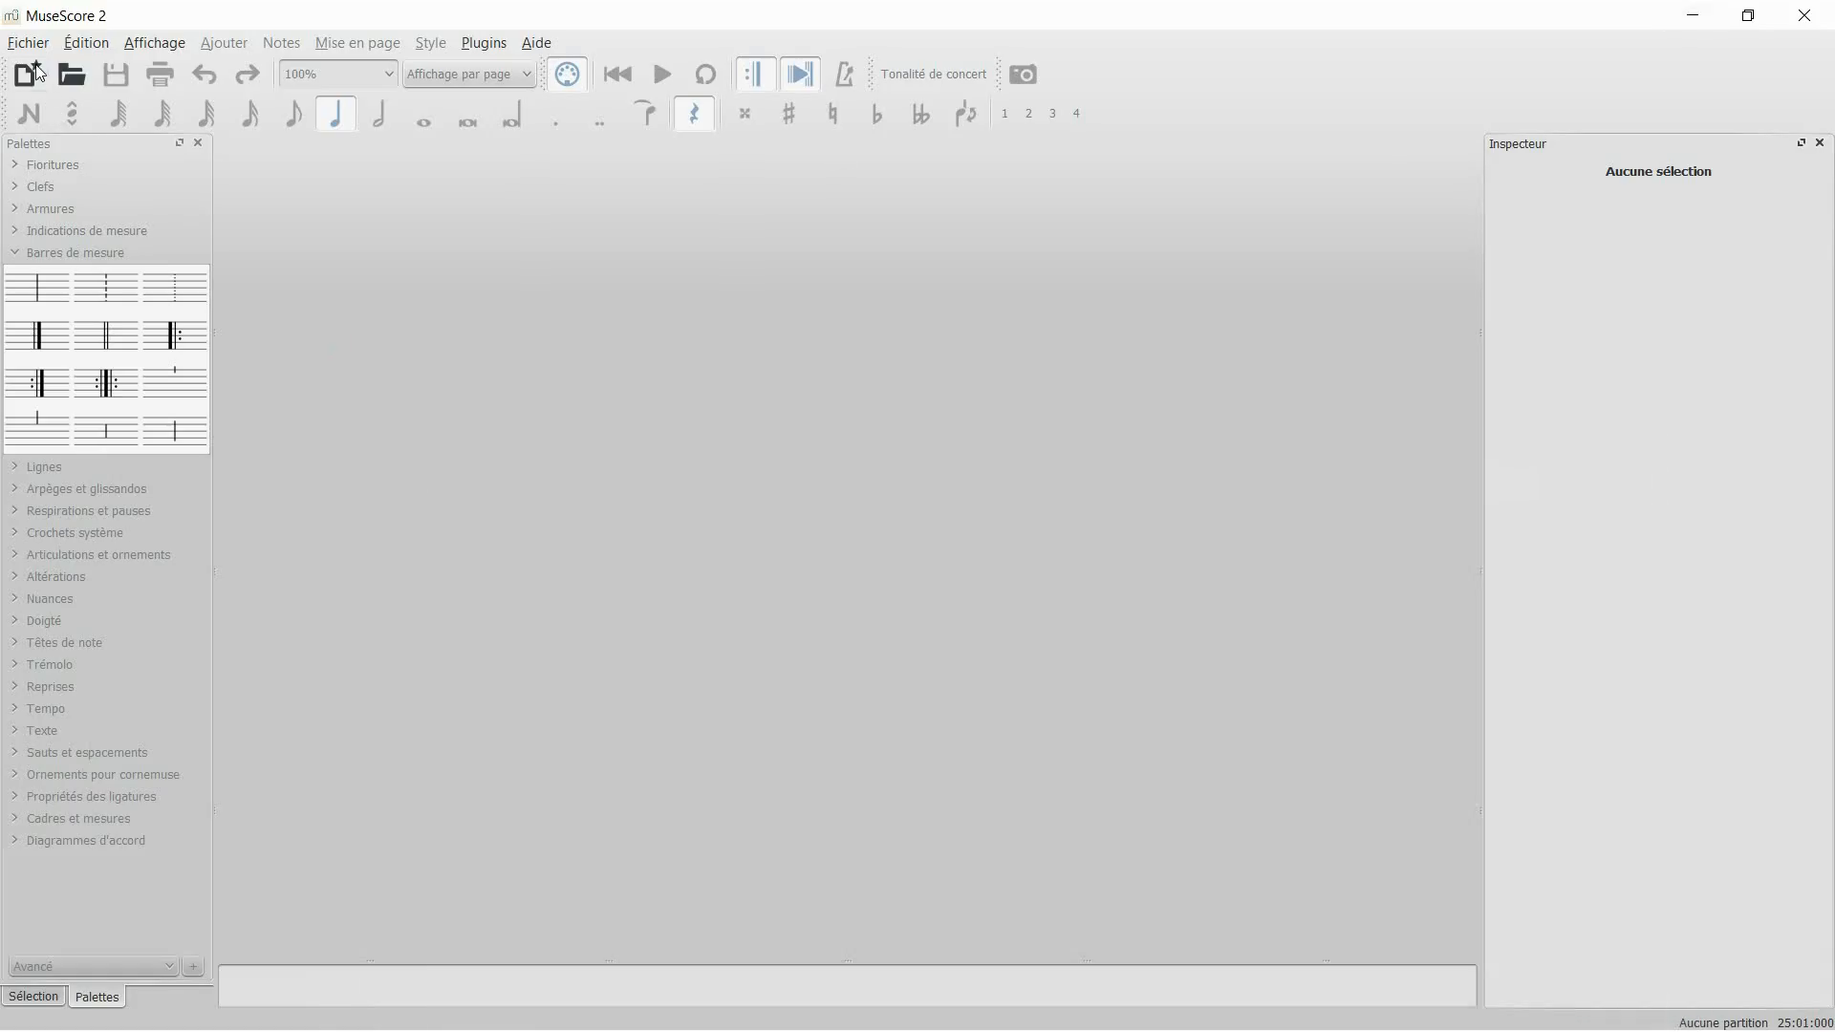
Create a new score titled "Dance One" with a three-sharp key signature, 4/4 time and 26 measures
{"action": "left_click", "coordinate": [28, 80]}
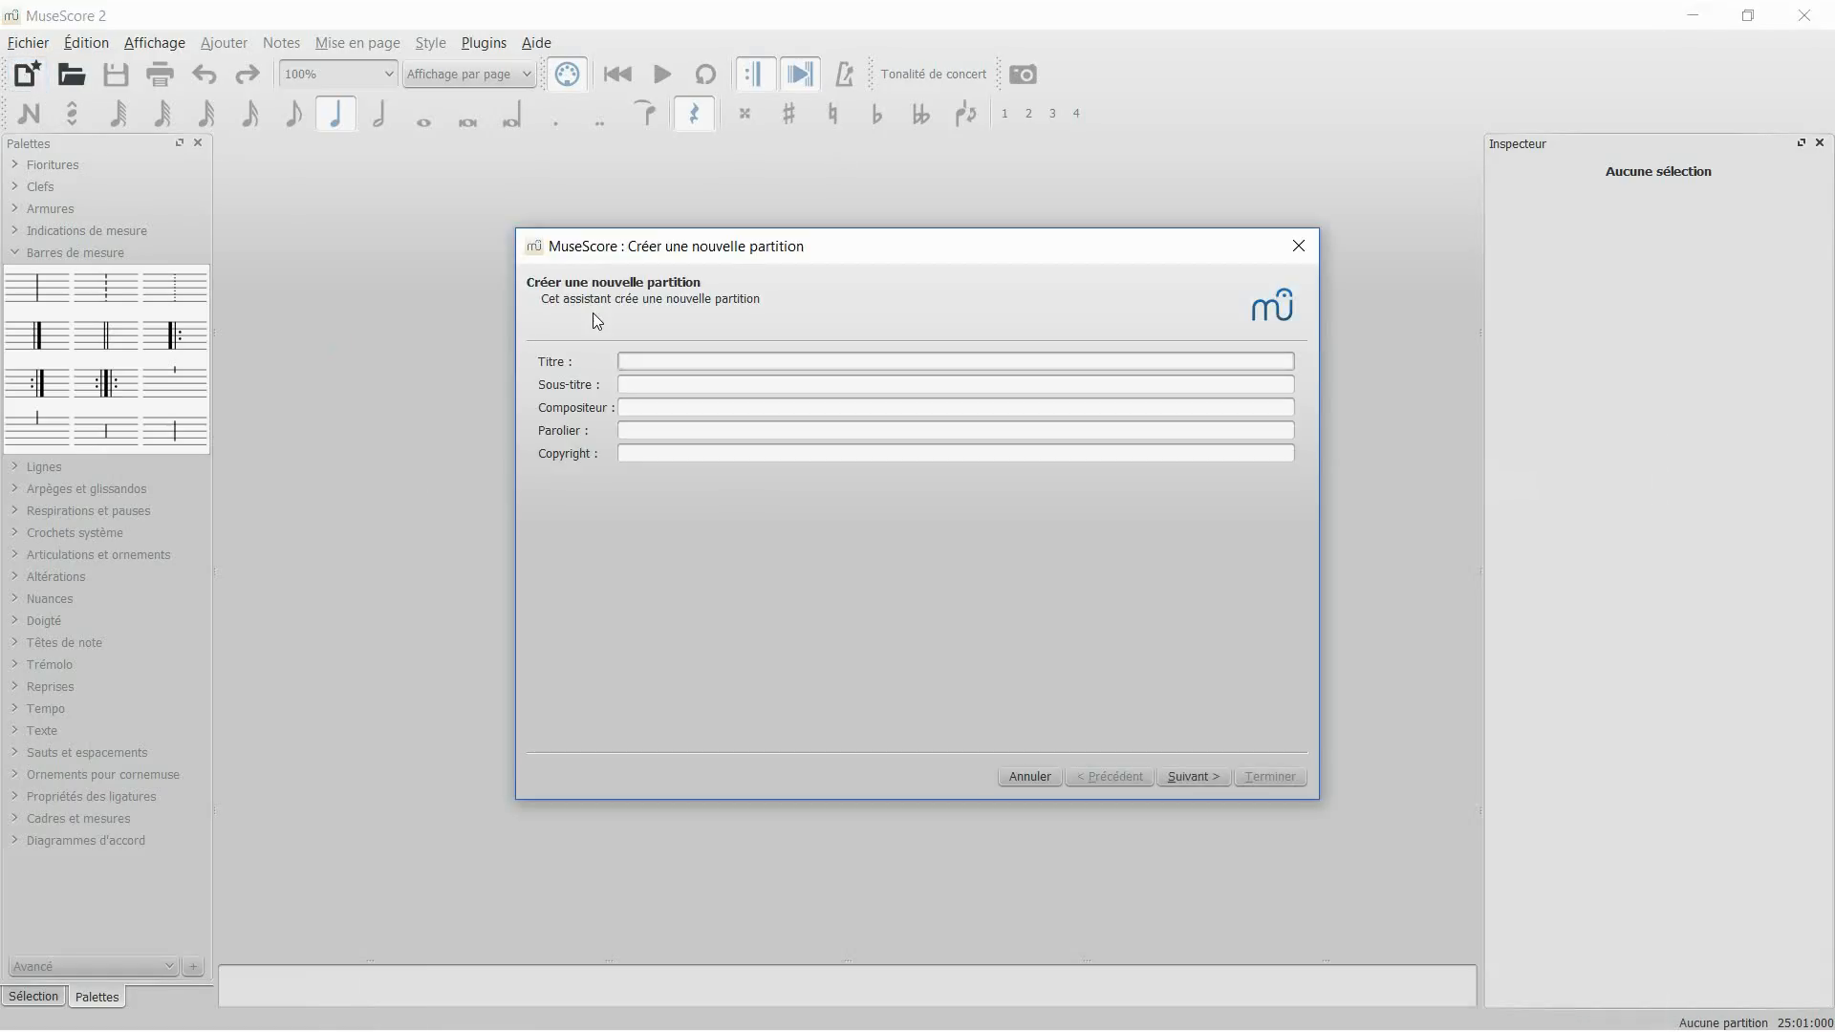
{"action": "type", "text": "Dance One"}
{"action": "left_click", "coordinate": [1198, 773]}
{"action": "double_click", "coordinate": [785, 501]}
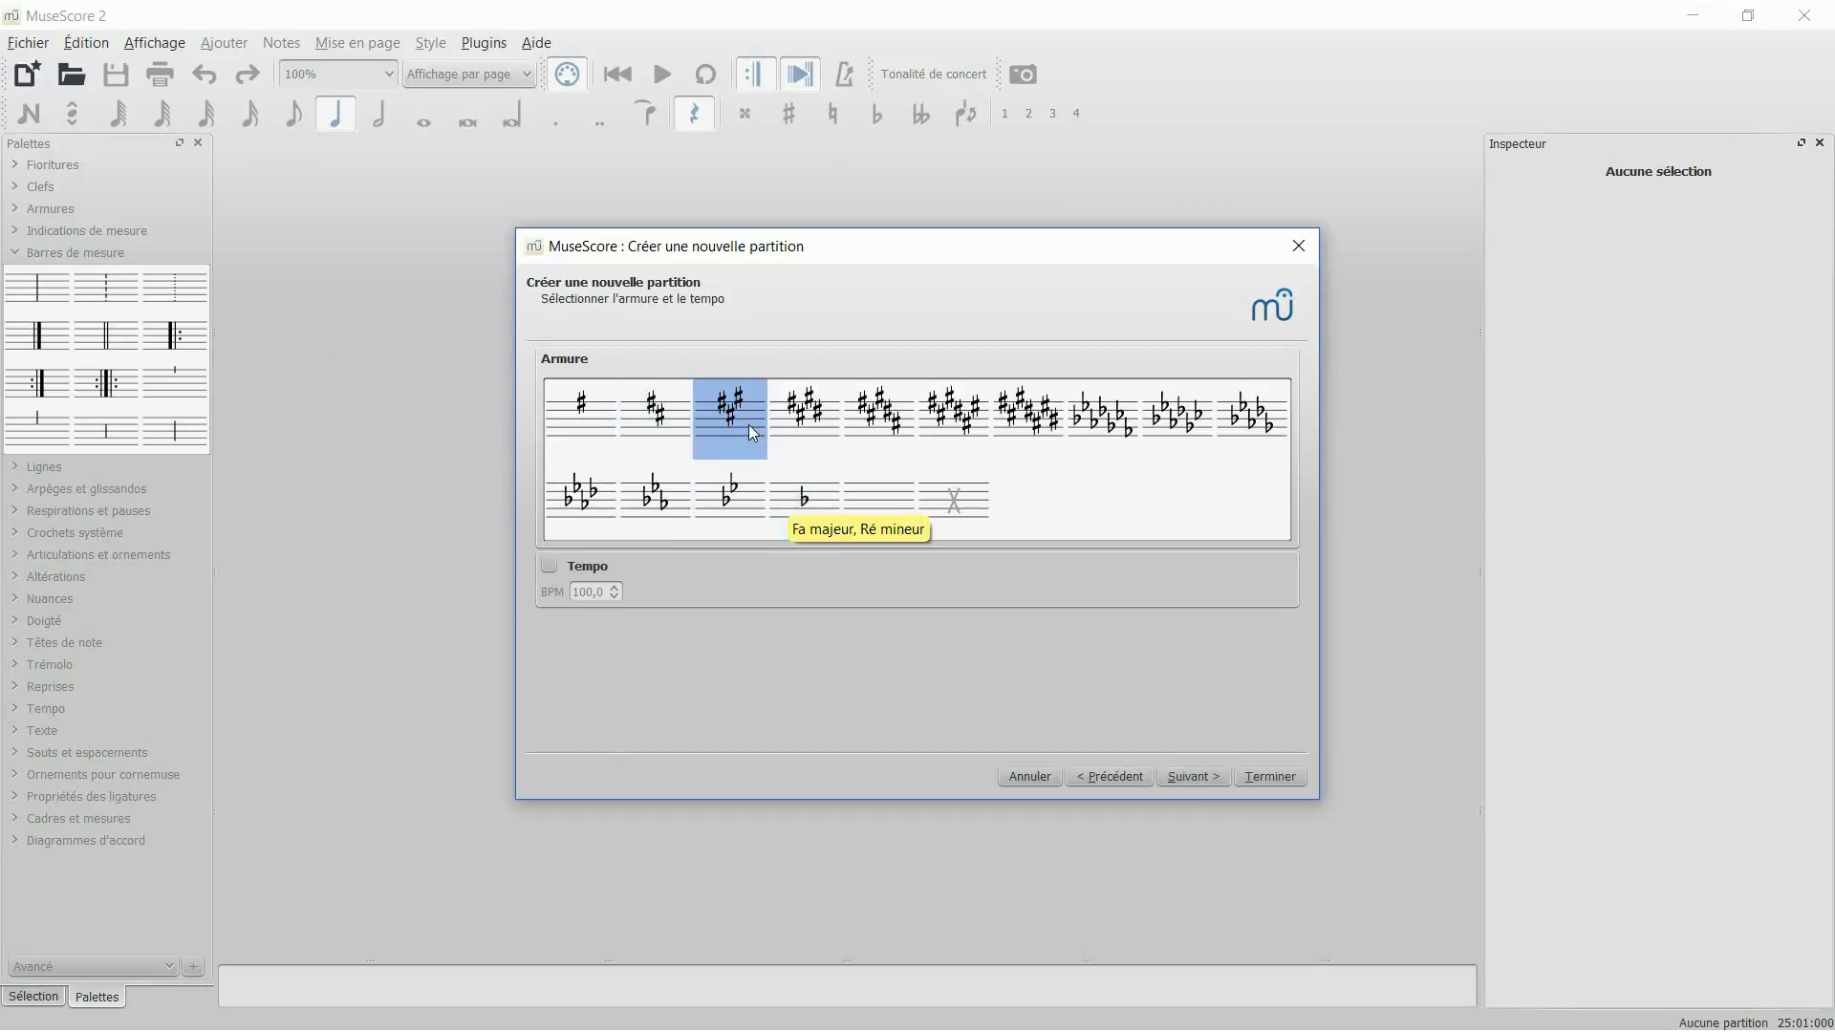
{"action": "left_click", "coordinate": [1210, 782]}
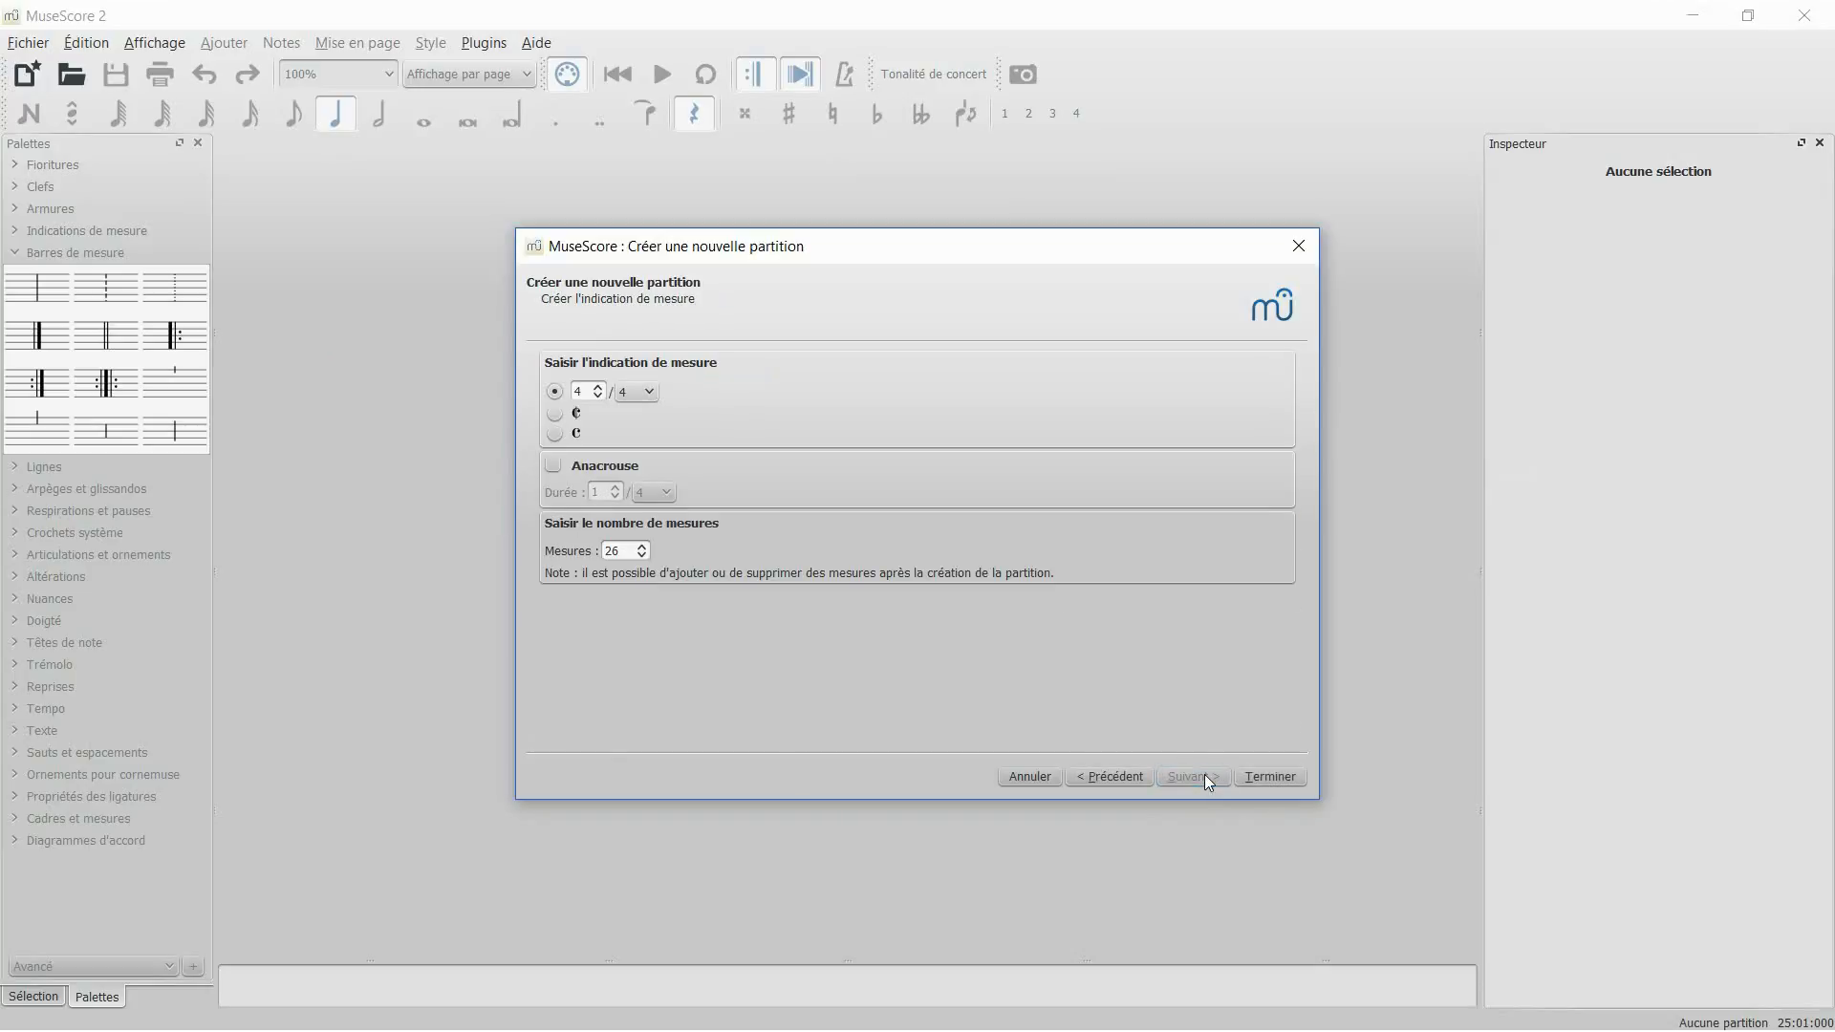
{"action": "left_click", "coordinate": [630, 551]}
{"action": "left_click", "coordinate": [1278, 775]}
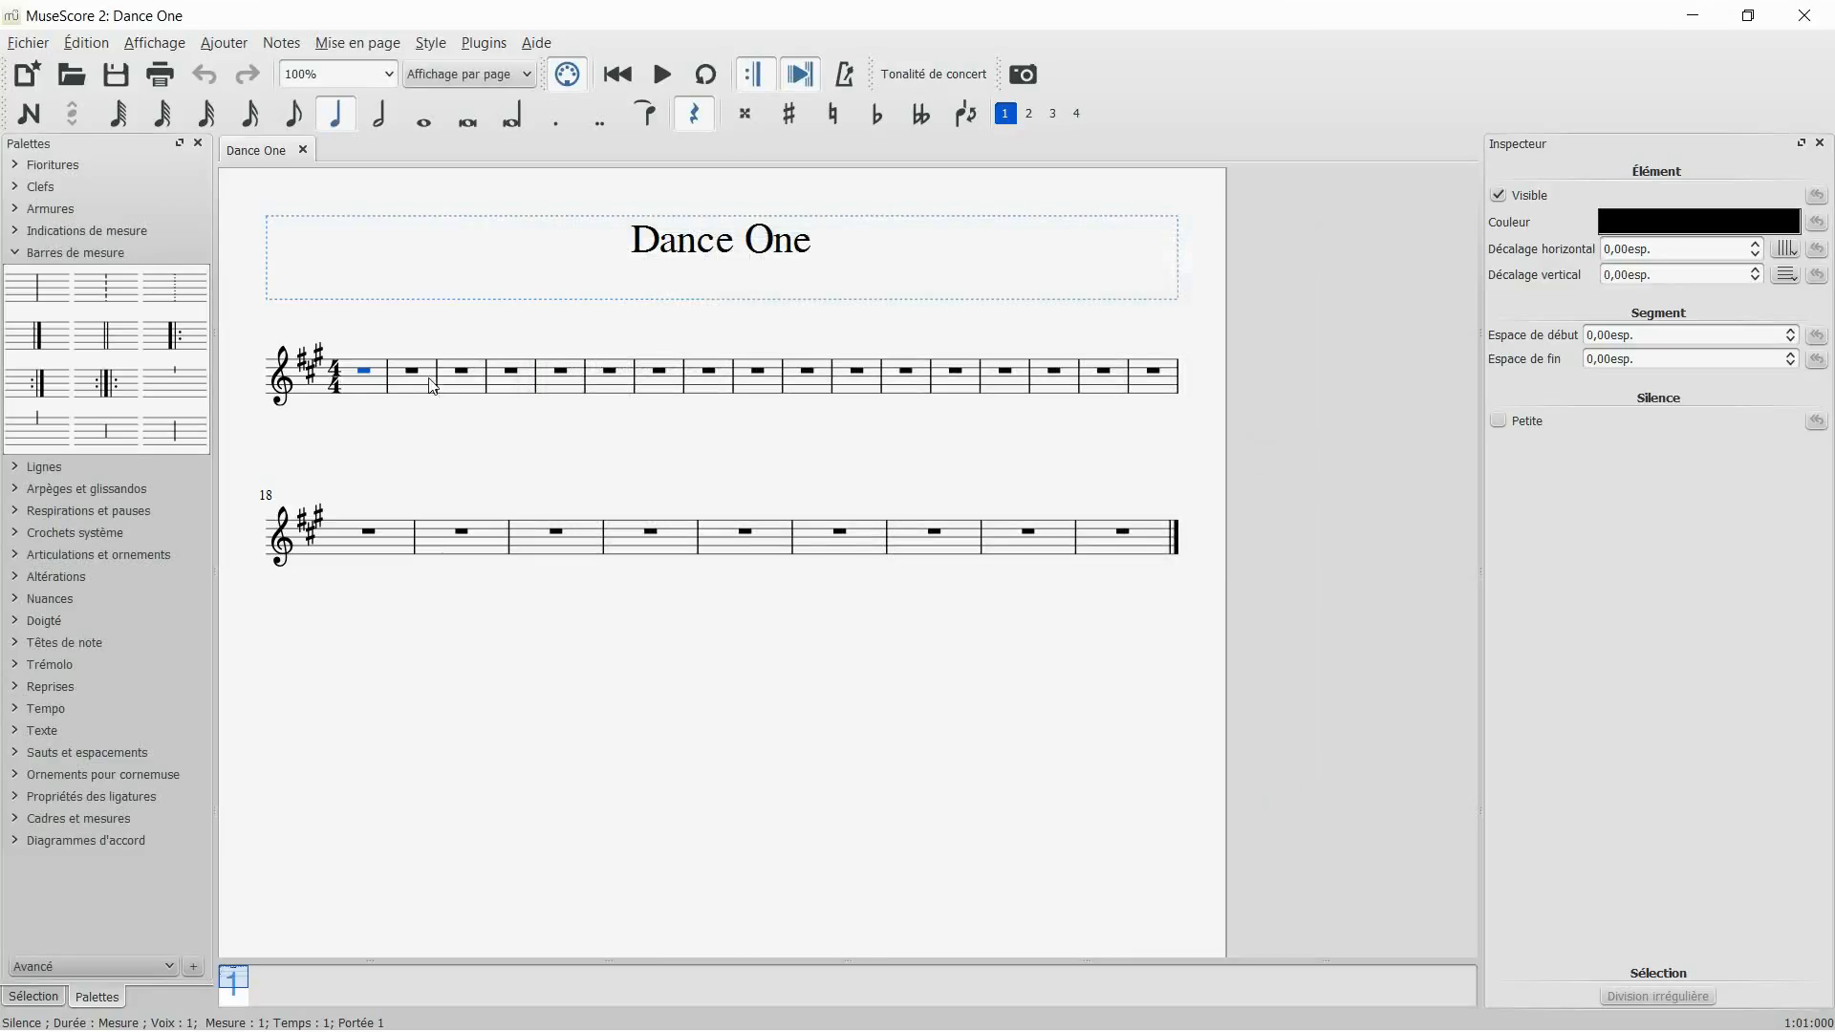
Add line breaks every 8 measures throughout the score
{"action": "left_click", "coordinate": [86, 44]}
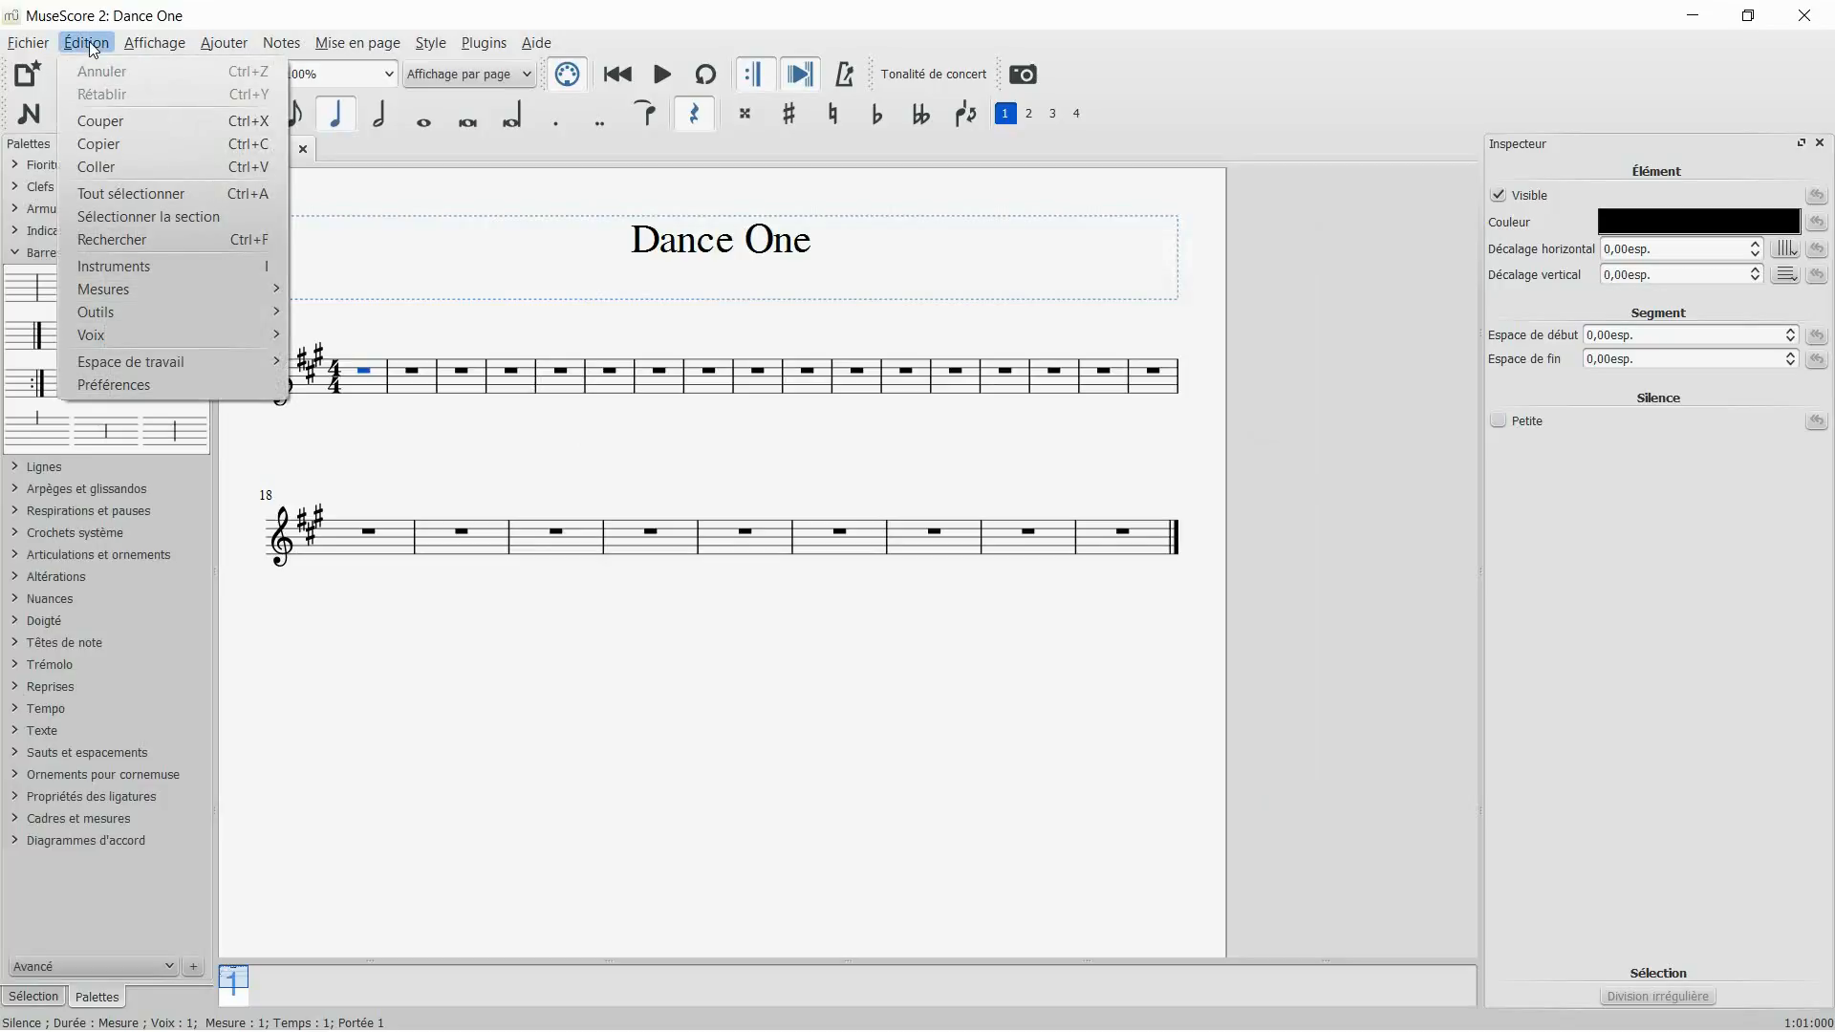
{"action": "mouse_move", "coordinate": [180, 306]}
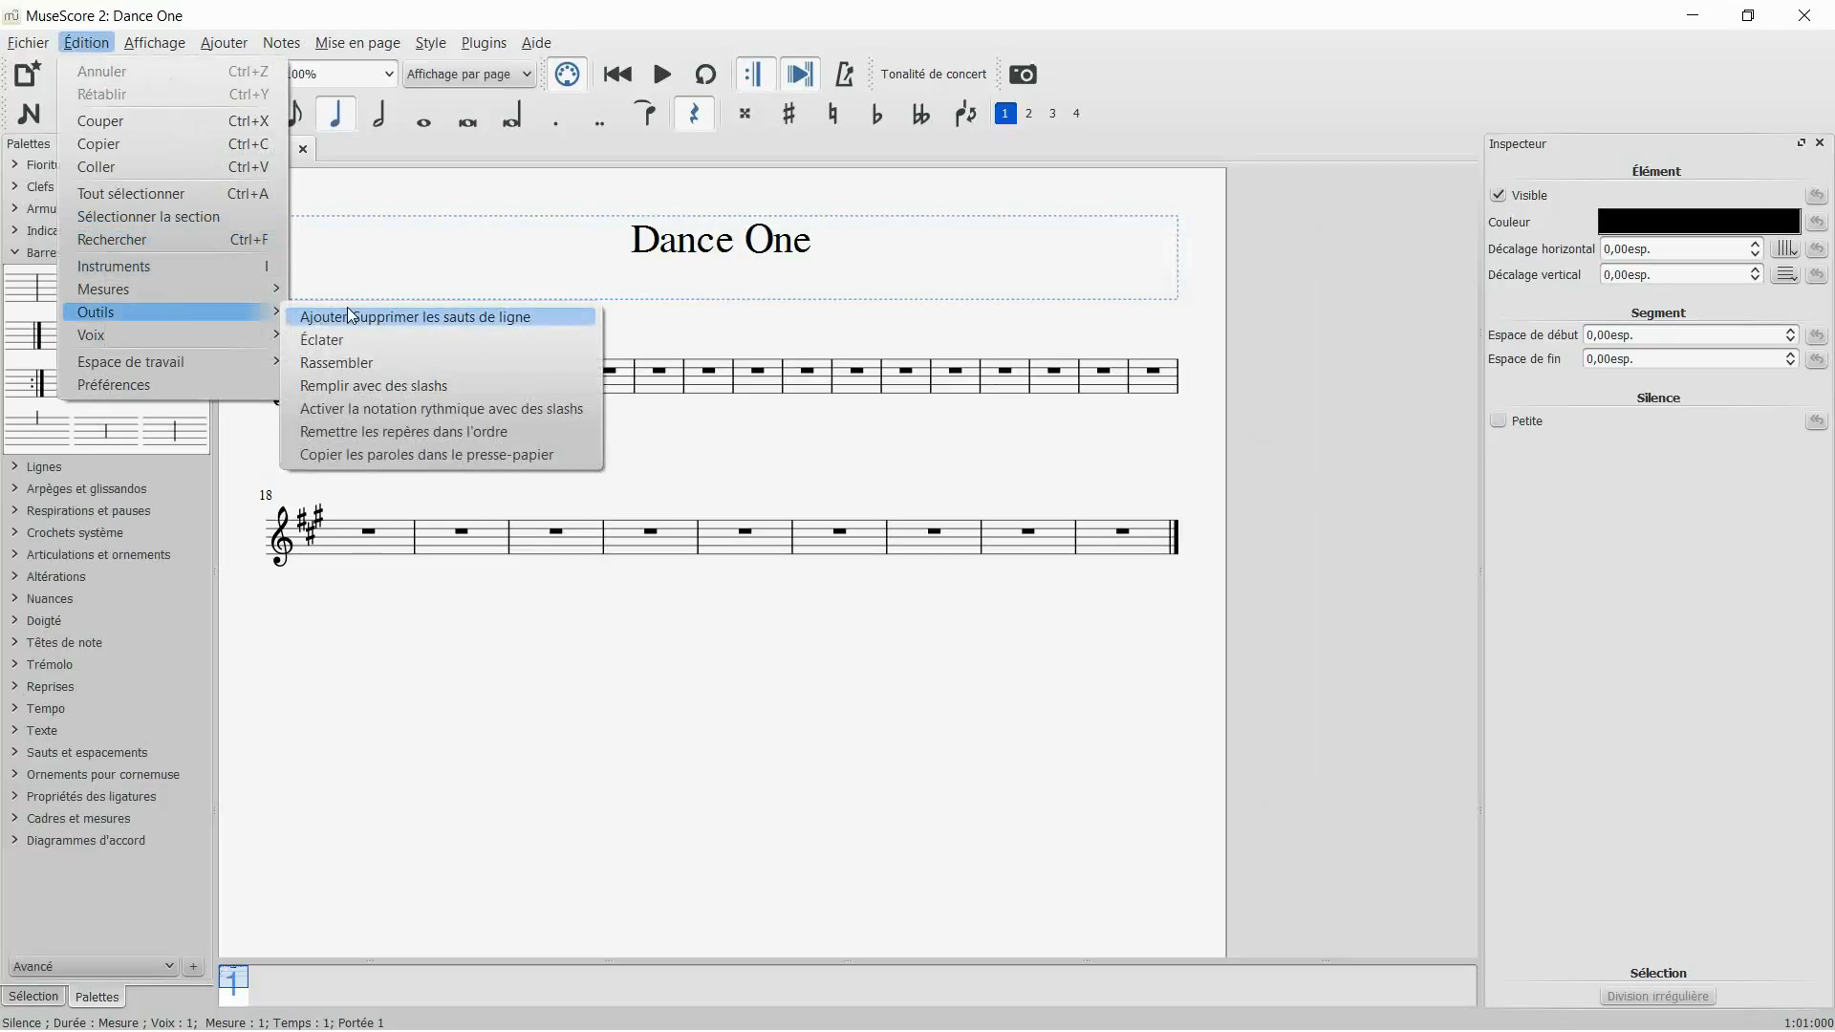
{"action": "left_click", "coordinate": [351, 316]}
{"action": "left_click", "coordinate": [922, 527]}
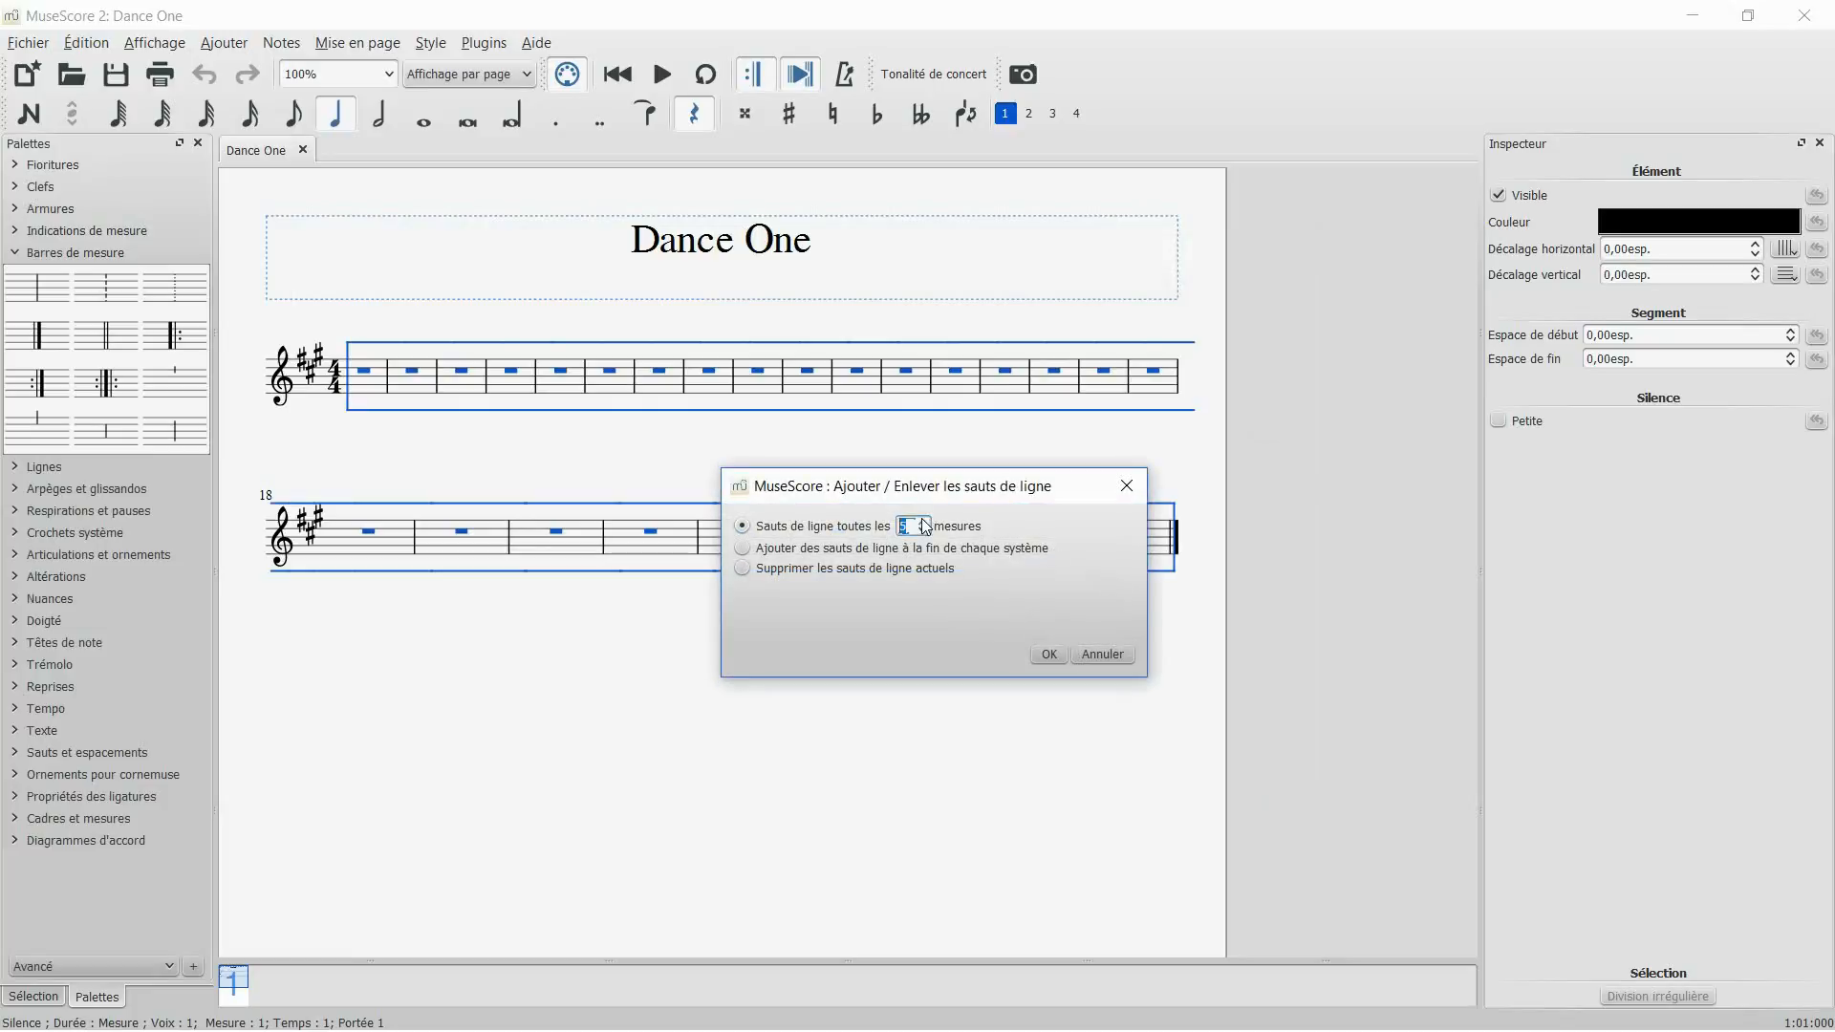
{"action": "left_click", "coordinate": [1051, 653]}
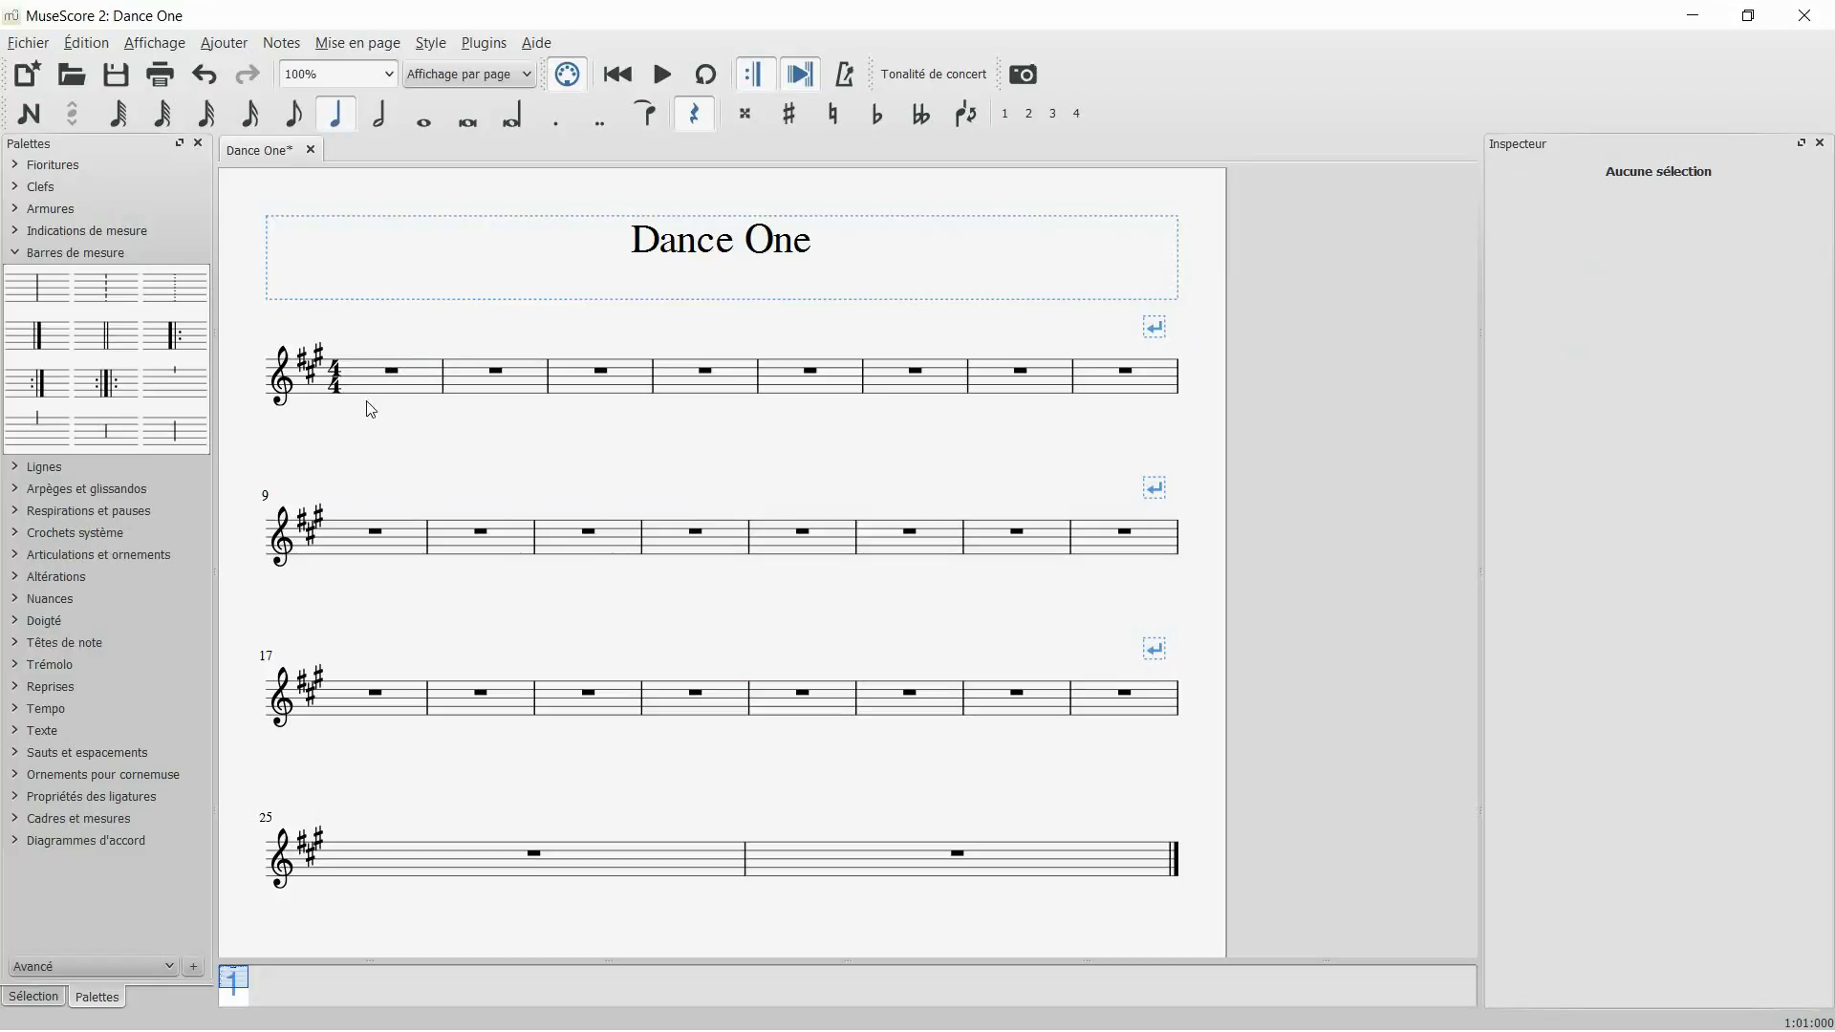
Enter the first system's chord symbols: E7 in measure 2, A in measure 4, E7 in measure 6 and A in measure 8
{"action": "left_click", "coordinate": [497, 372]}
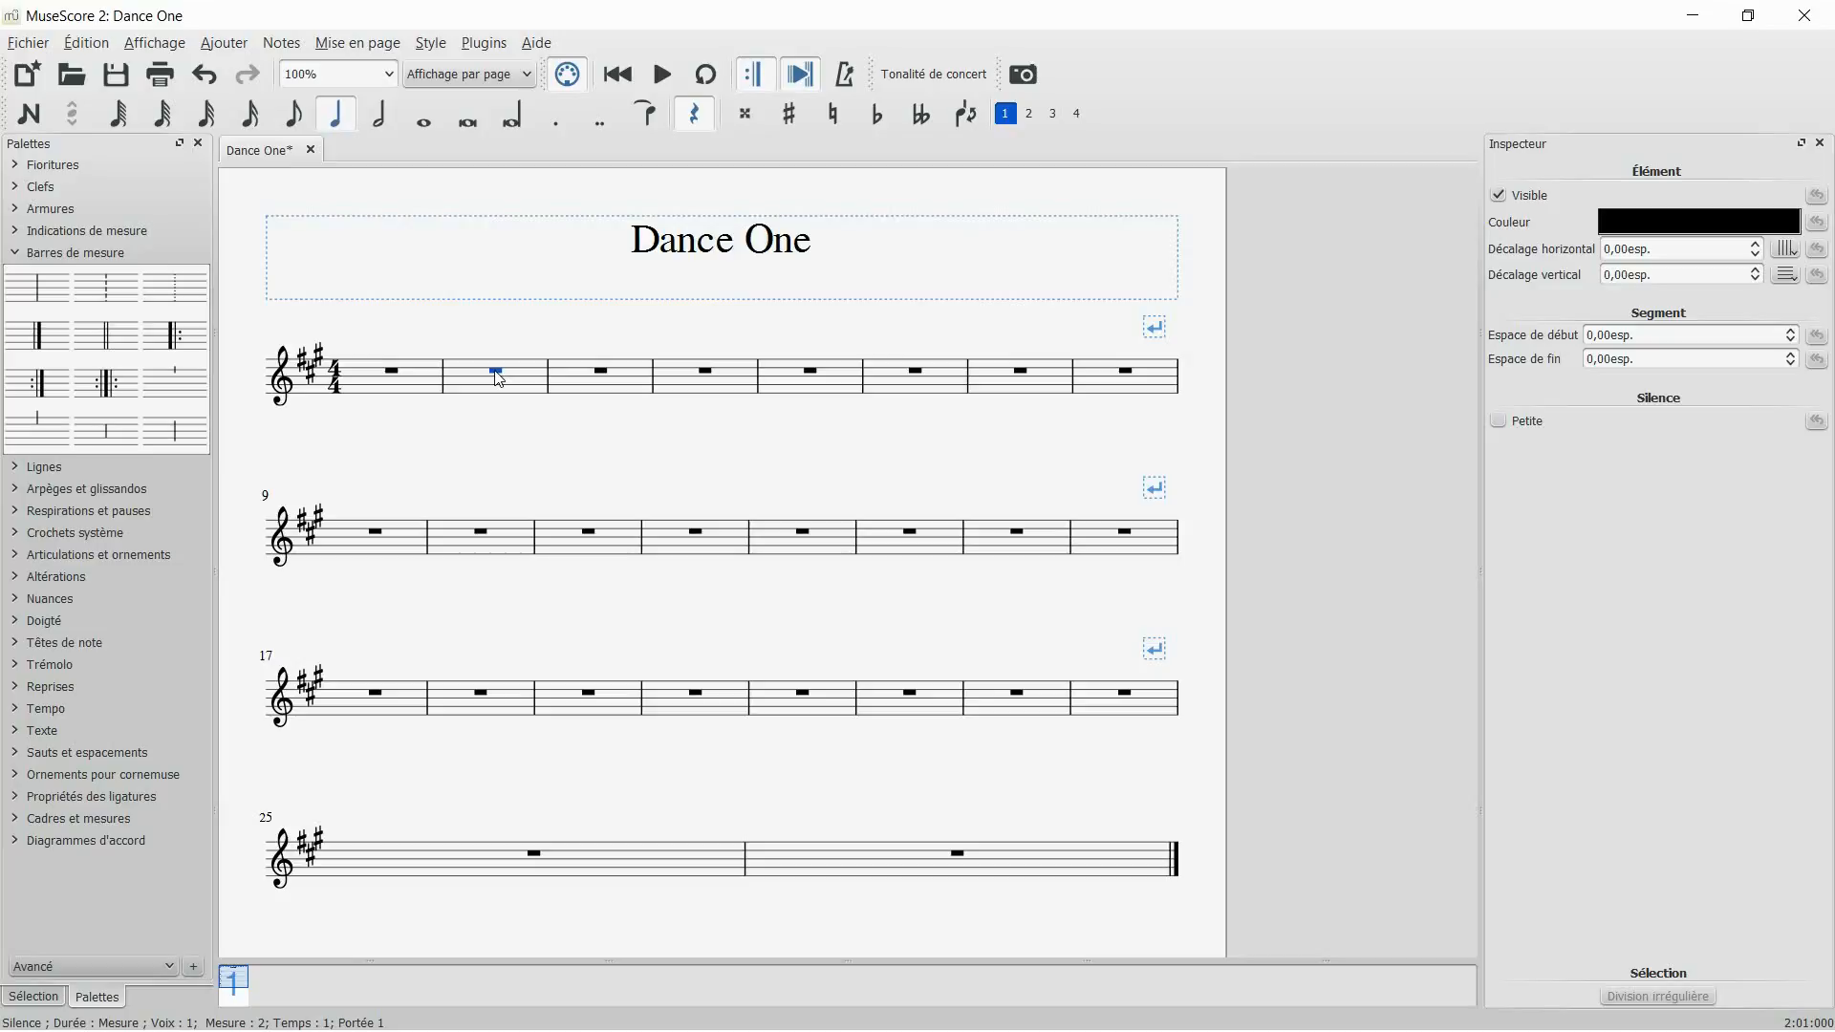
{"action": "key", "text": "ctrl+k"}
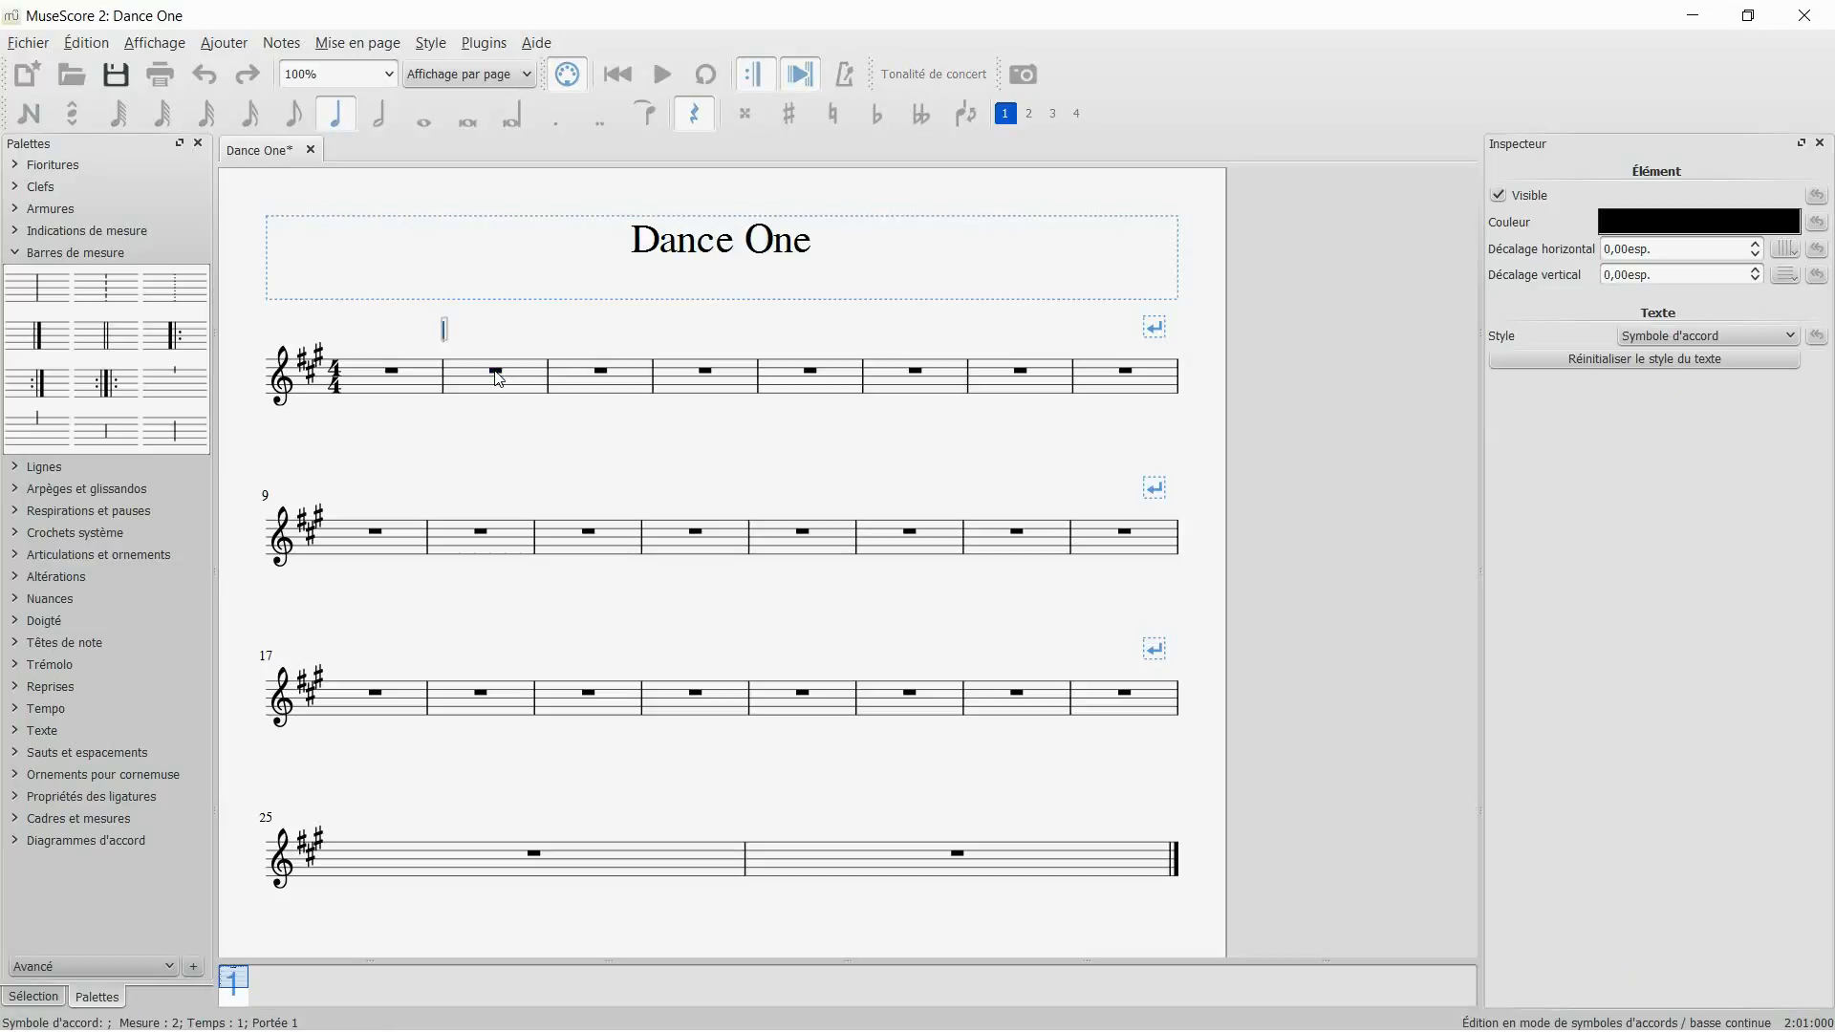
{"action": "type", "text": "E7"}
{"action": "key", "text": "space"}
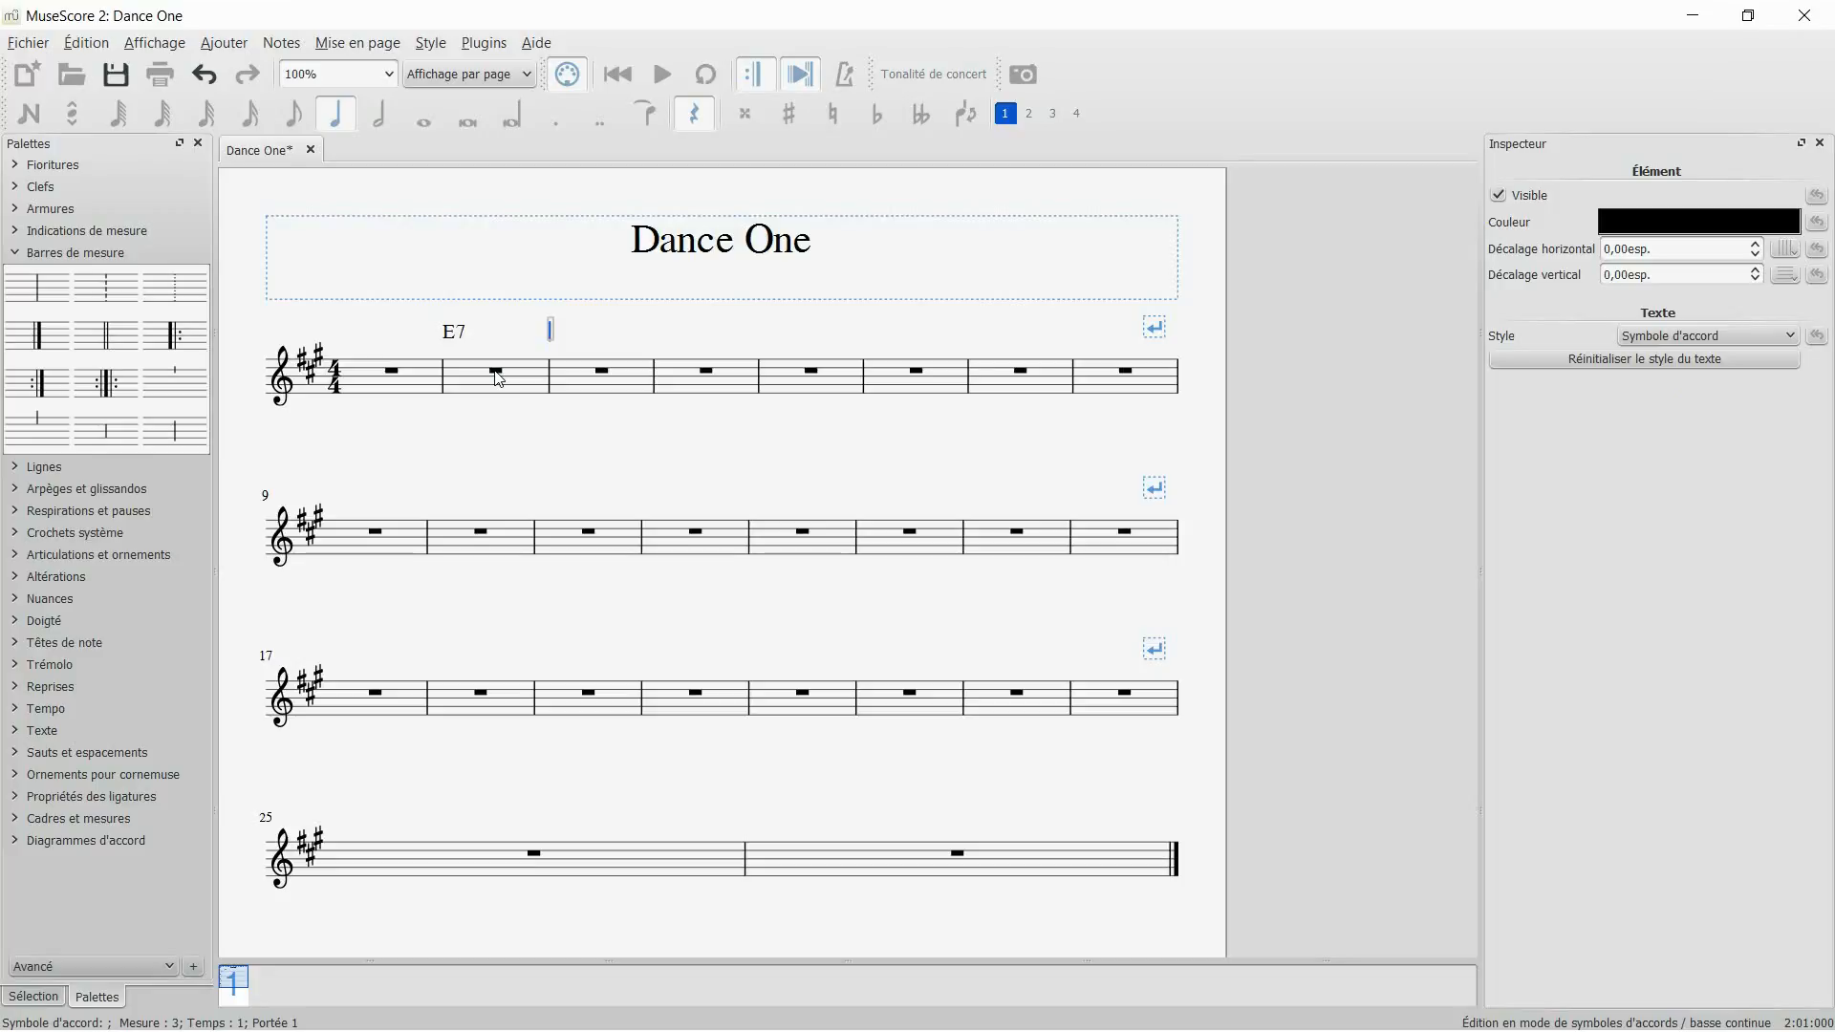
{"action": "key", "text": "XF86AudioMute"}
{"action": "key", "text": "space"}
{"action": "type", "text": "A"}
{"action": "key", "text": "space"}
{"action": "key", "text": "space"}
{"action": "type", "text": "E7"}
{"action": "key", "text": "space"}
{"action": "key", "text": "space"}
{"action": "type", "text": "A"}
{"action": "key", "text": "space"}
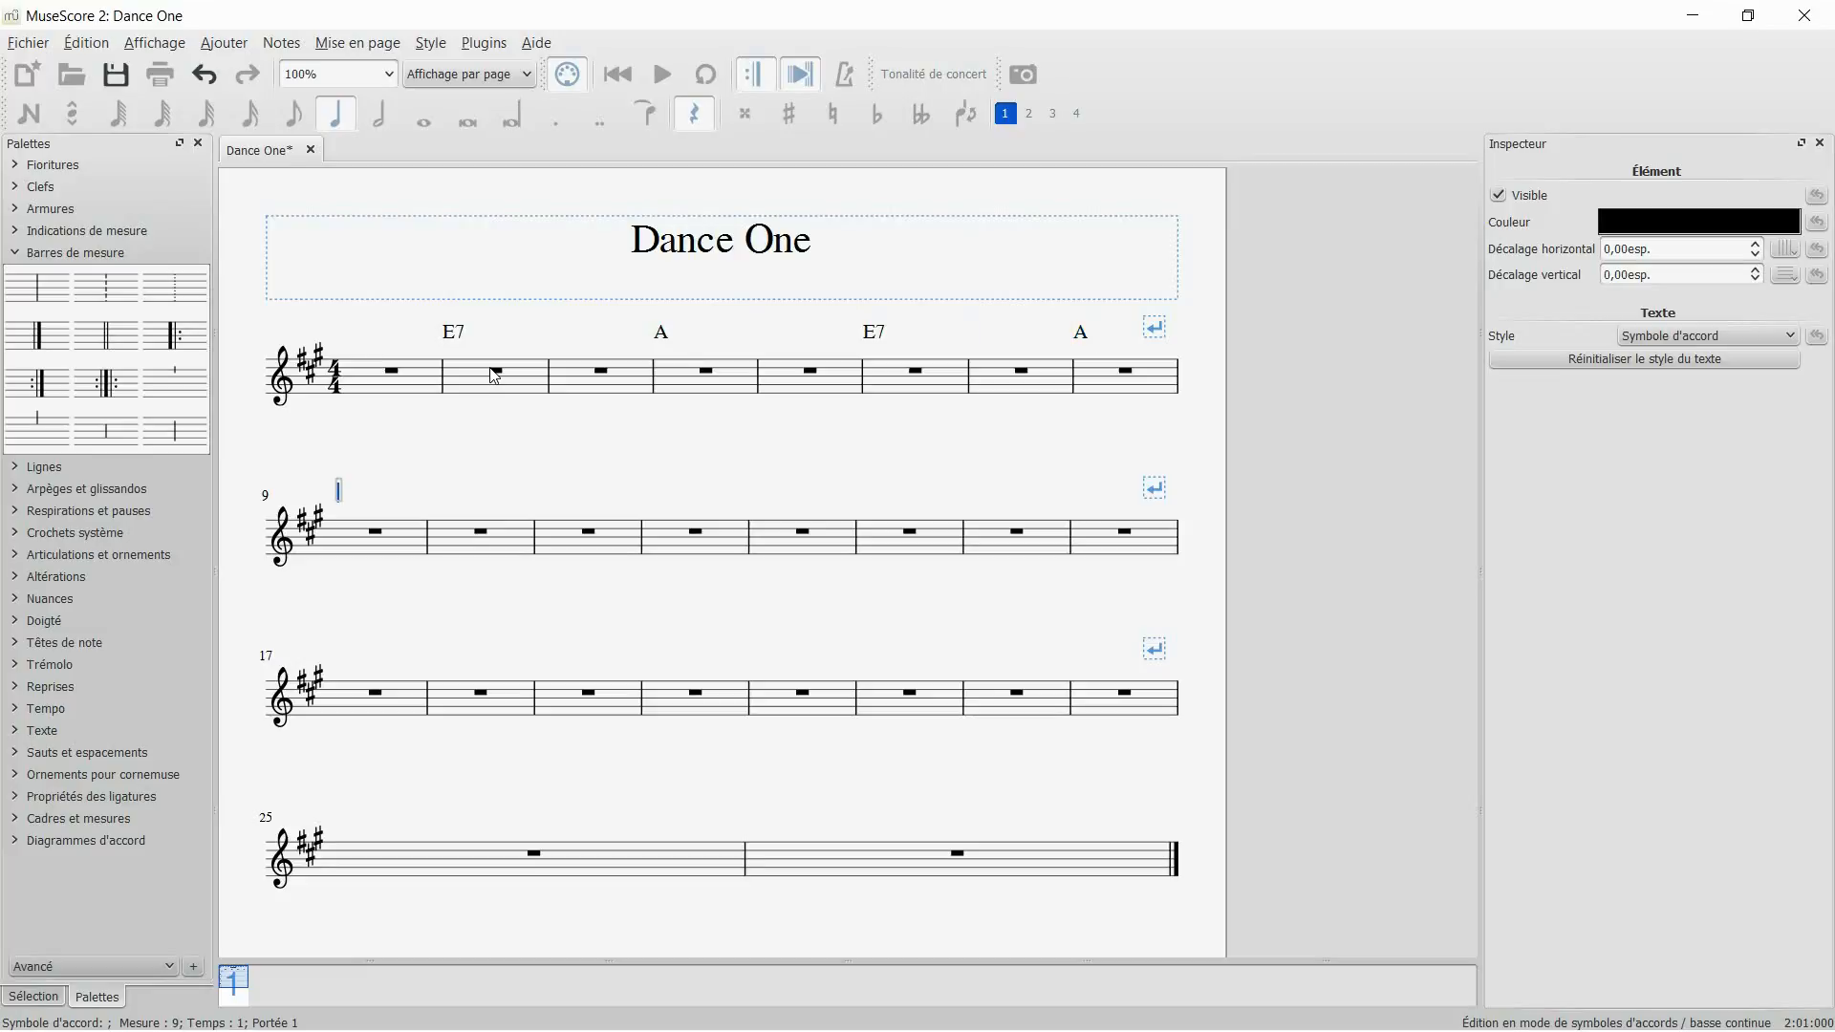
Enter the second system's chord symbols: A in measure 9, A in measure 11 and E in measure 15
{"action": "type", "text": "A"}
{"action": "key", "text": "space"}
{"action": "key", "text": "space"}
{"action": "type", "text": "A"}
{"action": "key", "text": "space"}
{"action": "key", "text": "space"}
{"action": "key", "text": "space"}
{"action": "key", "text": "space"}
{"action": "type", "text": "E"}
{"action": "key", "text": "space"}
{"action": "key", "text": "space"}
Enter the chord symbols Bm, E, Bm and E in measures 17 to 20, one per measure
{"action": "type", "text": "B"}
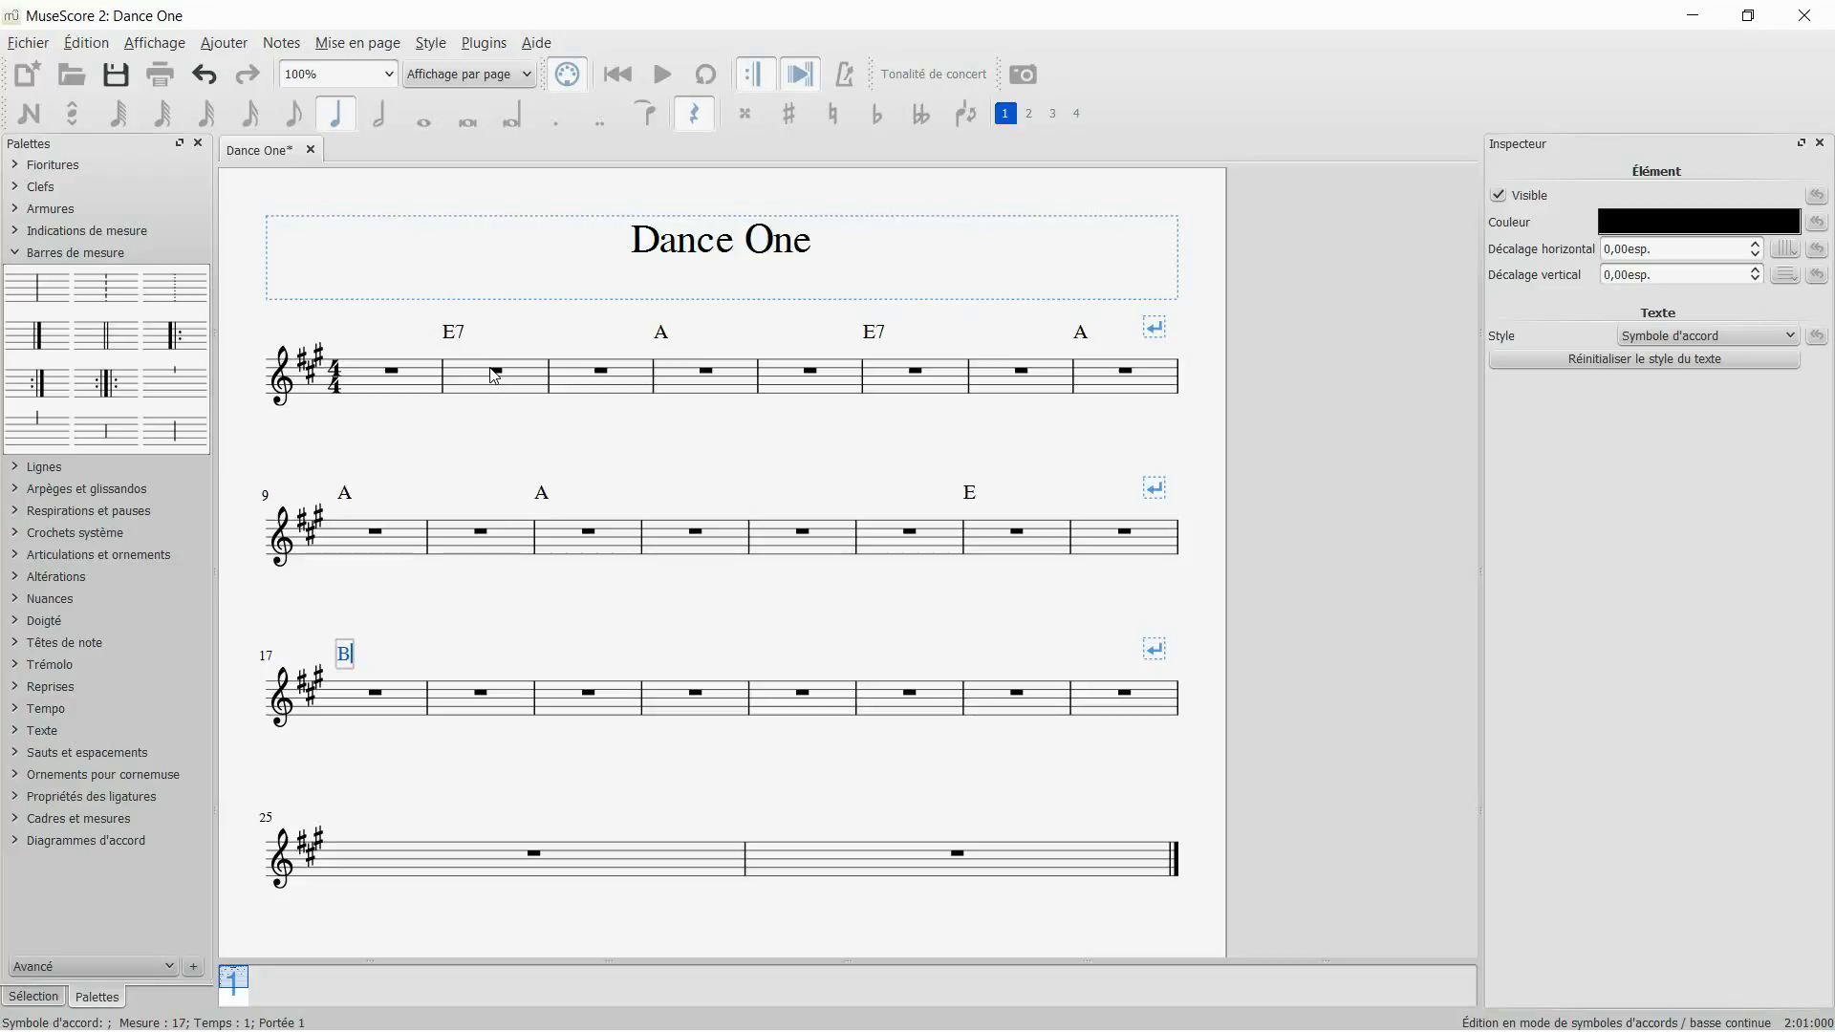
{"action": "type", "text": "m"}
{"action": "key", "text": "space"}
{"action": "type", "text": "E"}
{"action": "key", "text": "space"}
{"action": "type", "text": "Bm"}
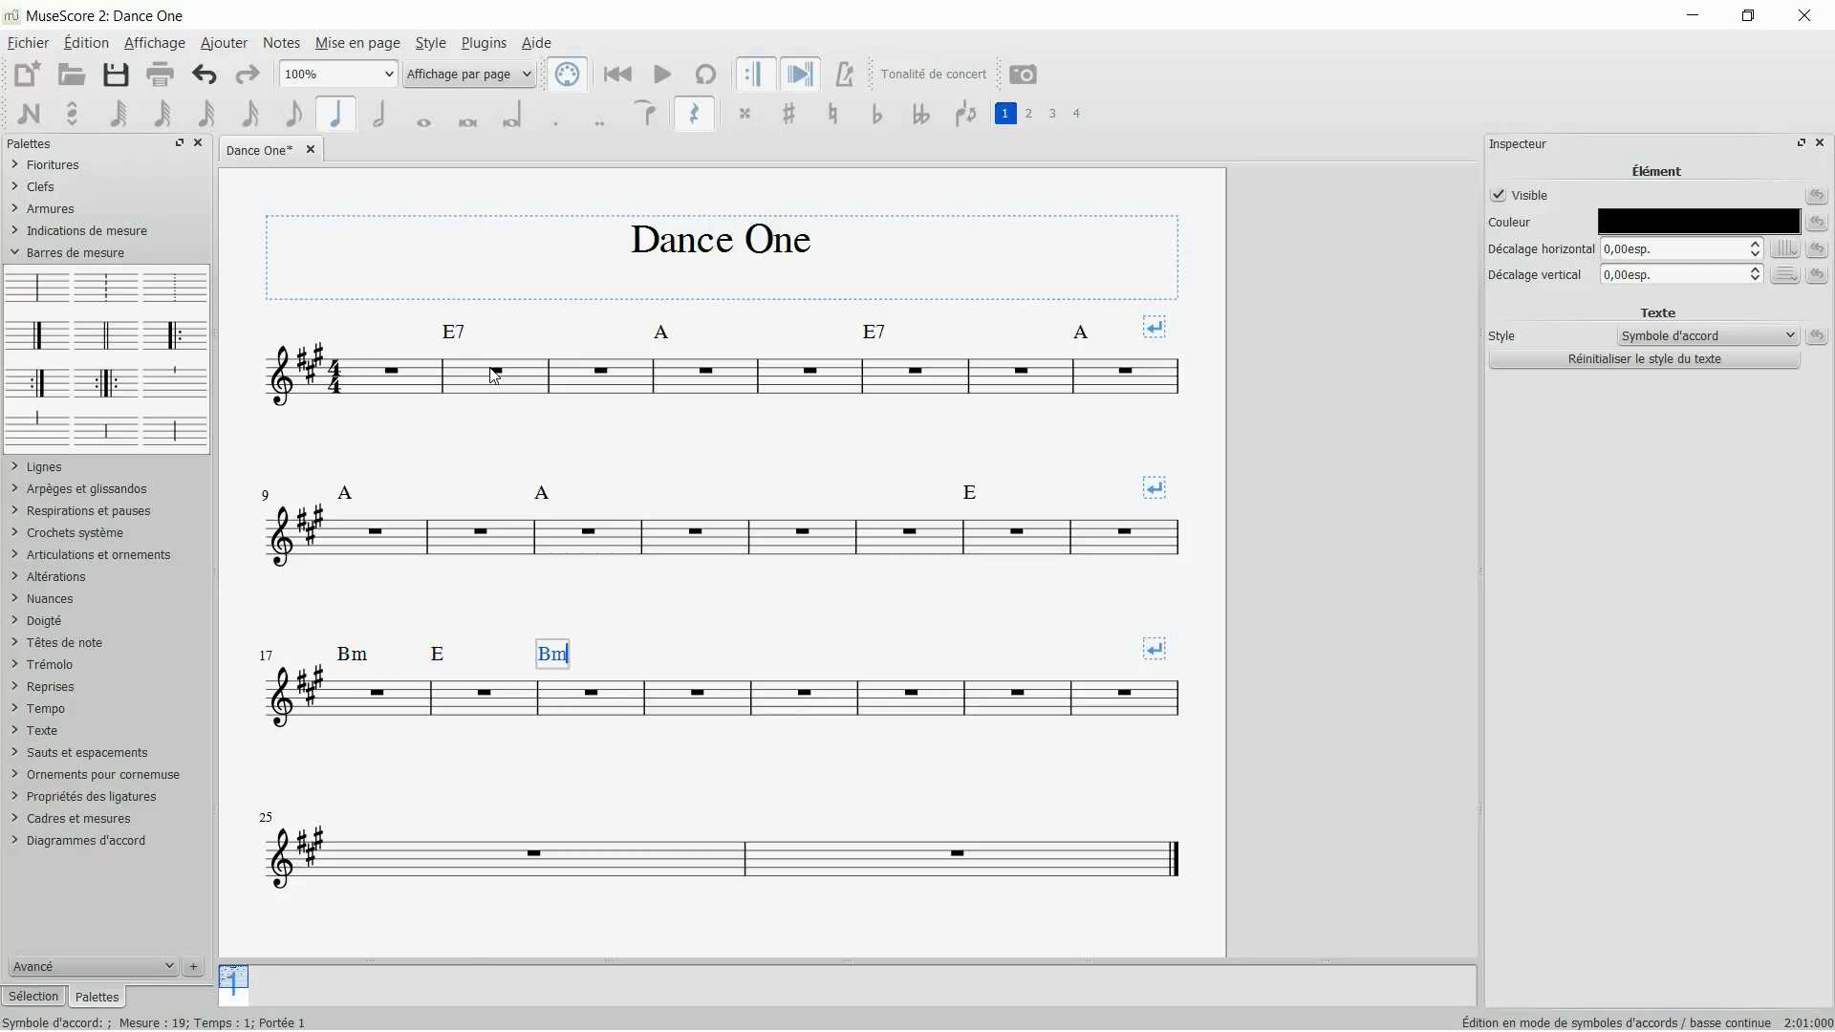
{"action": "key", "text": "space"}
{"action": "type", "text": "E"}
{"action": "key", "text": "space"}
Enter the chord symbols A, E, A and A in measures 21 to 24, and D in measure 26
{"action": "type", "text": "A"}
{"action": "key", "text": "space"}
{"action": "type", "text": "E"}
{"action": "key", "text": "space"}
{"action": "type", "text": "A"}
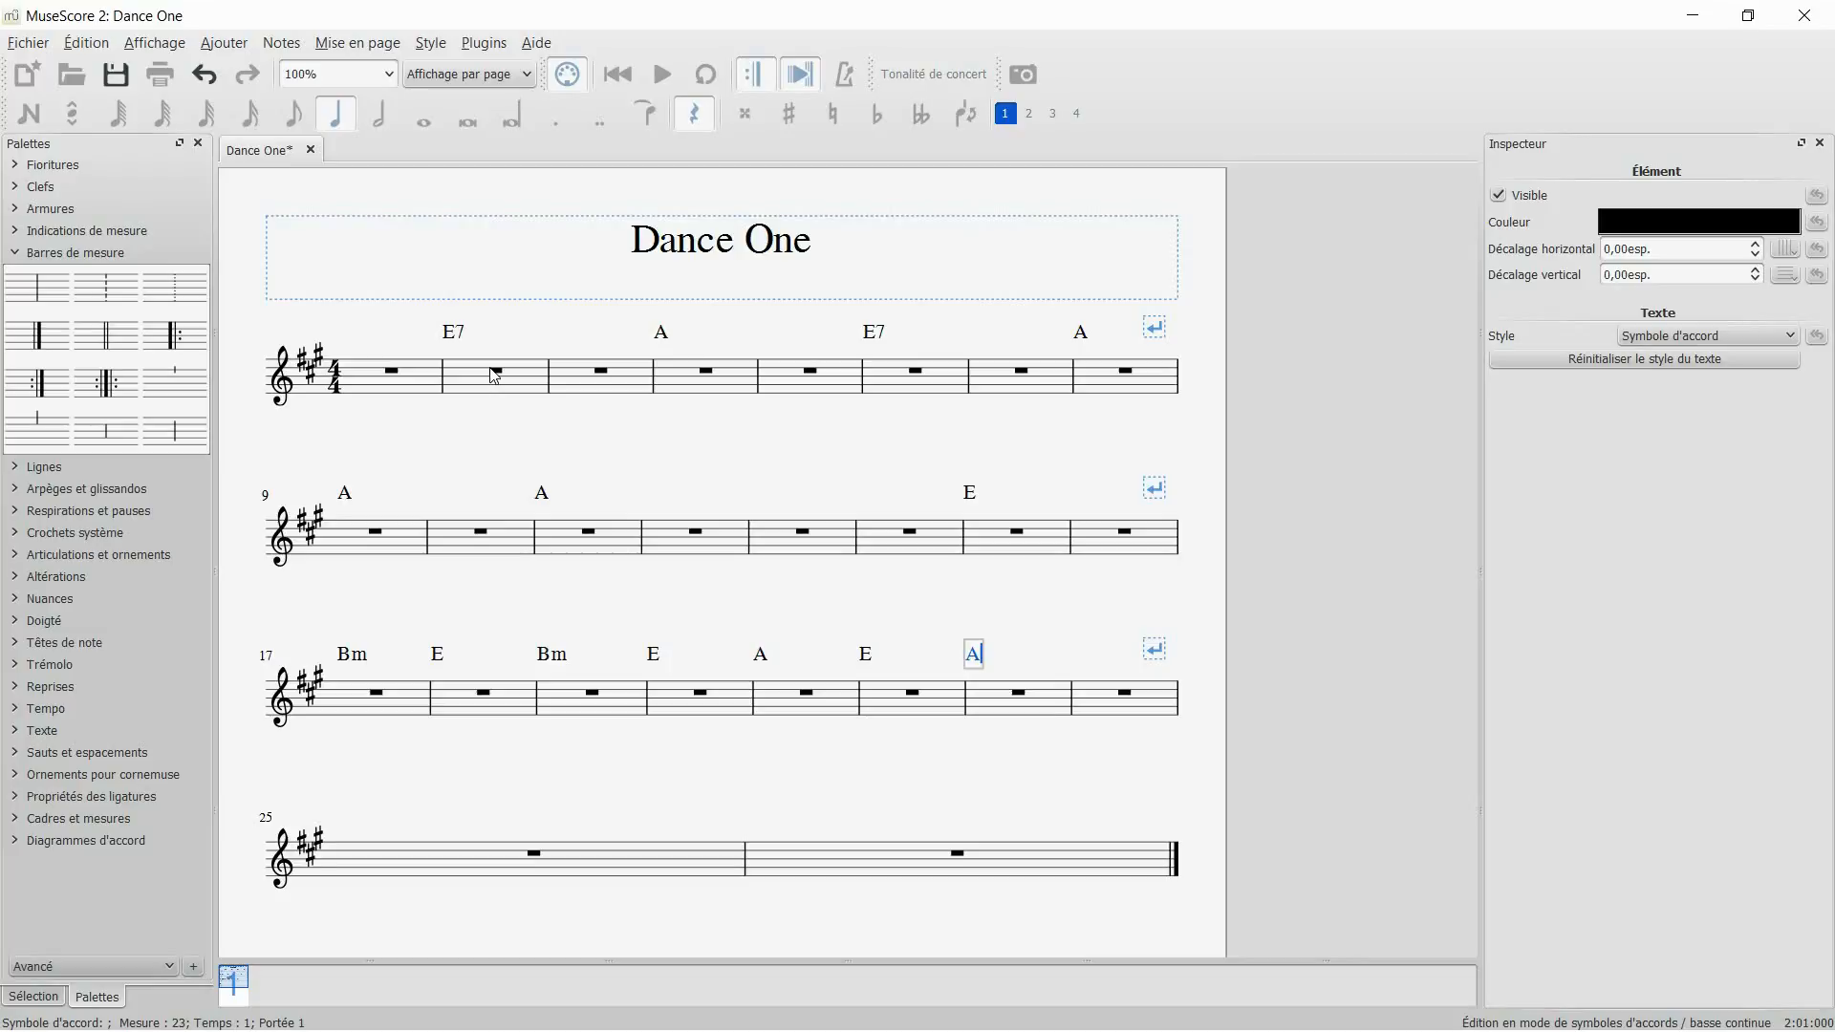
{"action": "key", "text": "space"}
{"action": "type", "text": "A"}
{"action": "key", "text": "space"}
{"action": "key", "text": "space"}
{"action": "type", "text": "D"}
{"action": "key", "text": "Escape"}
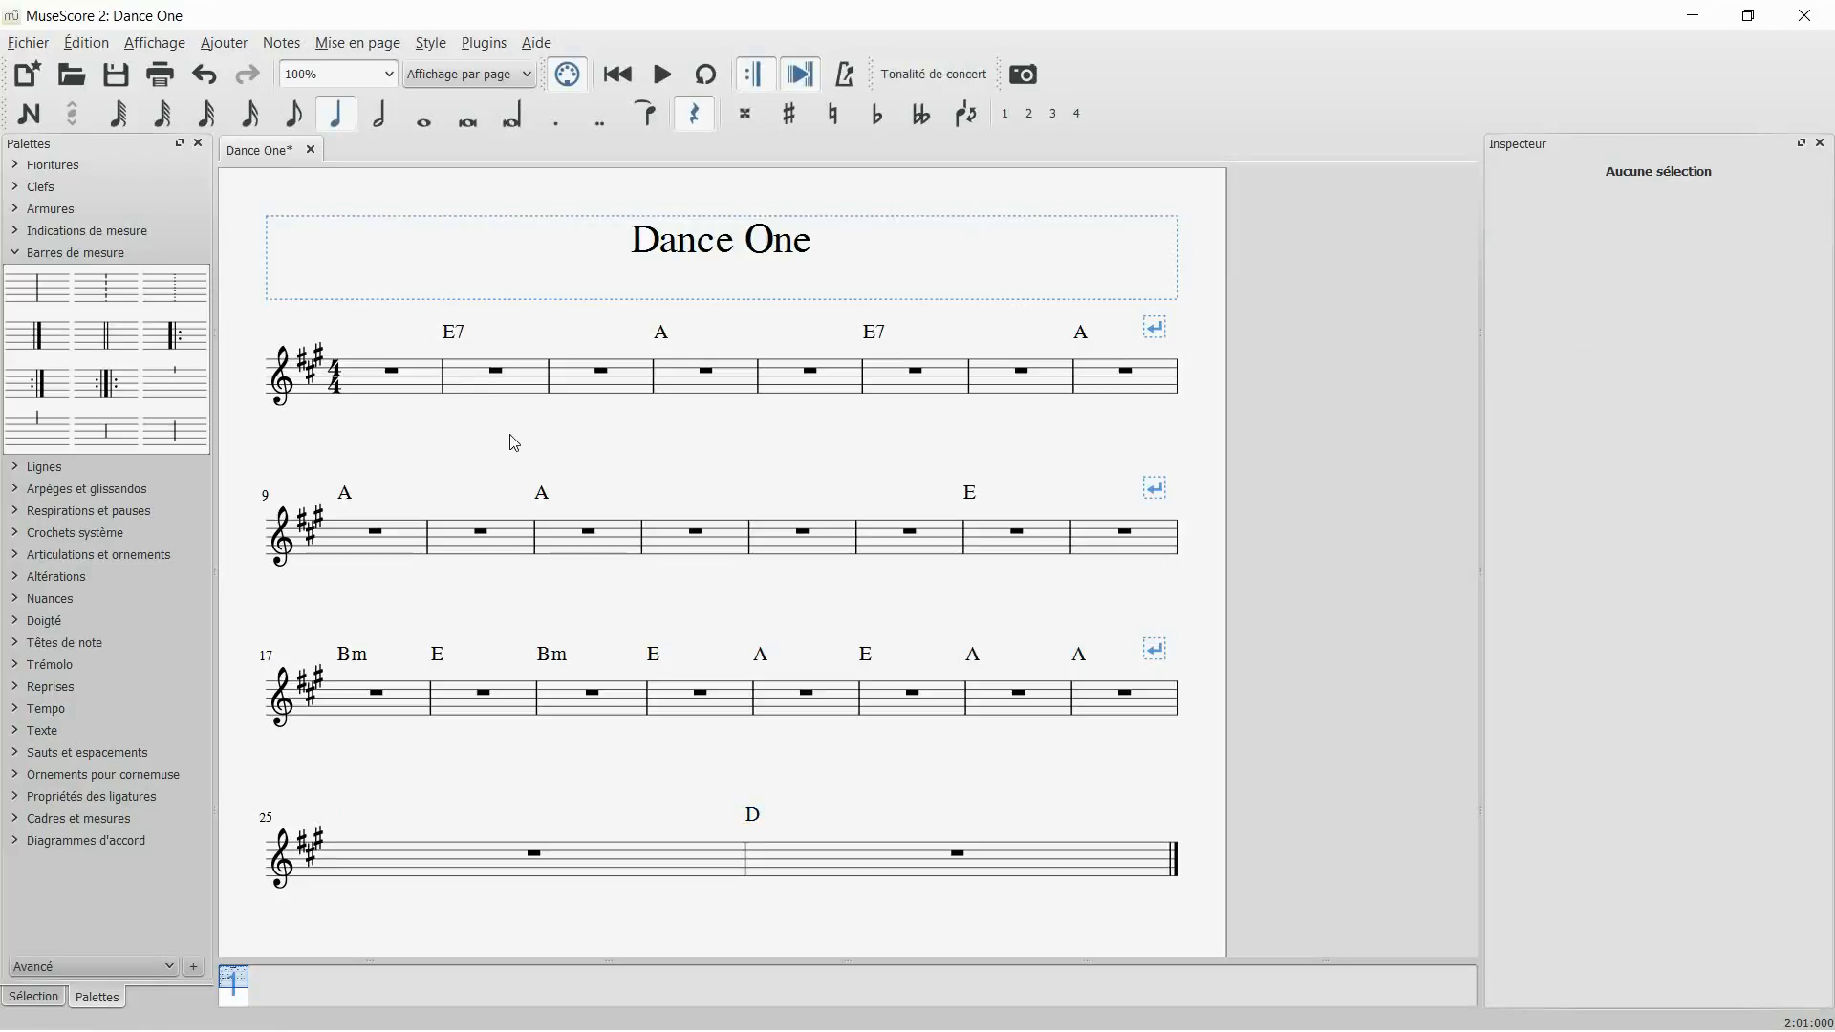
Insert a quarter note A4 on the first beat of measure 9 and of measure 24
{"action": "left_click", "coordinate": [28, 123]}
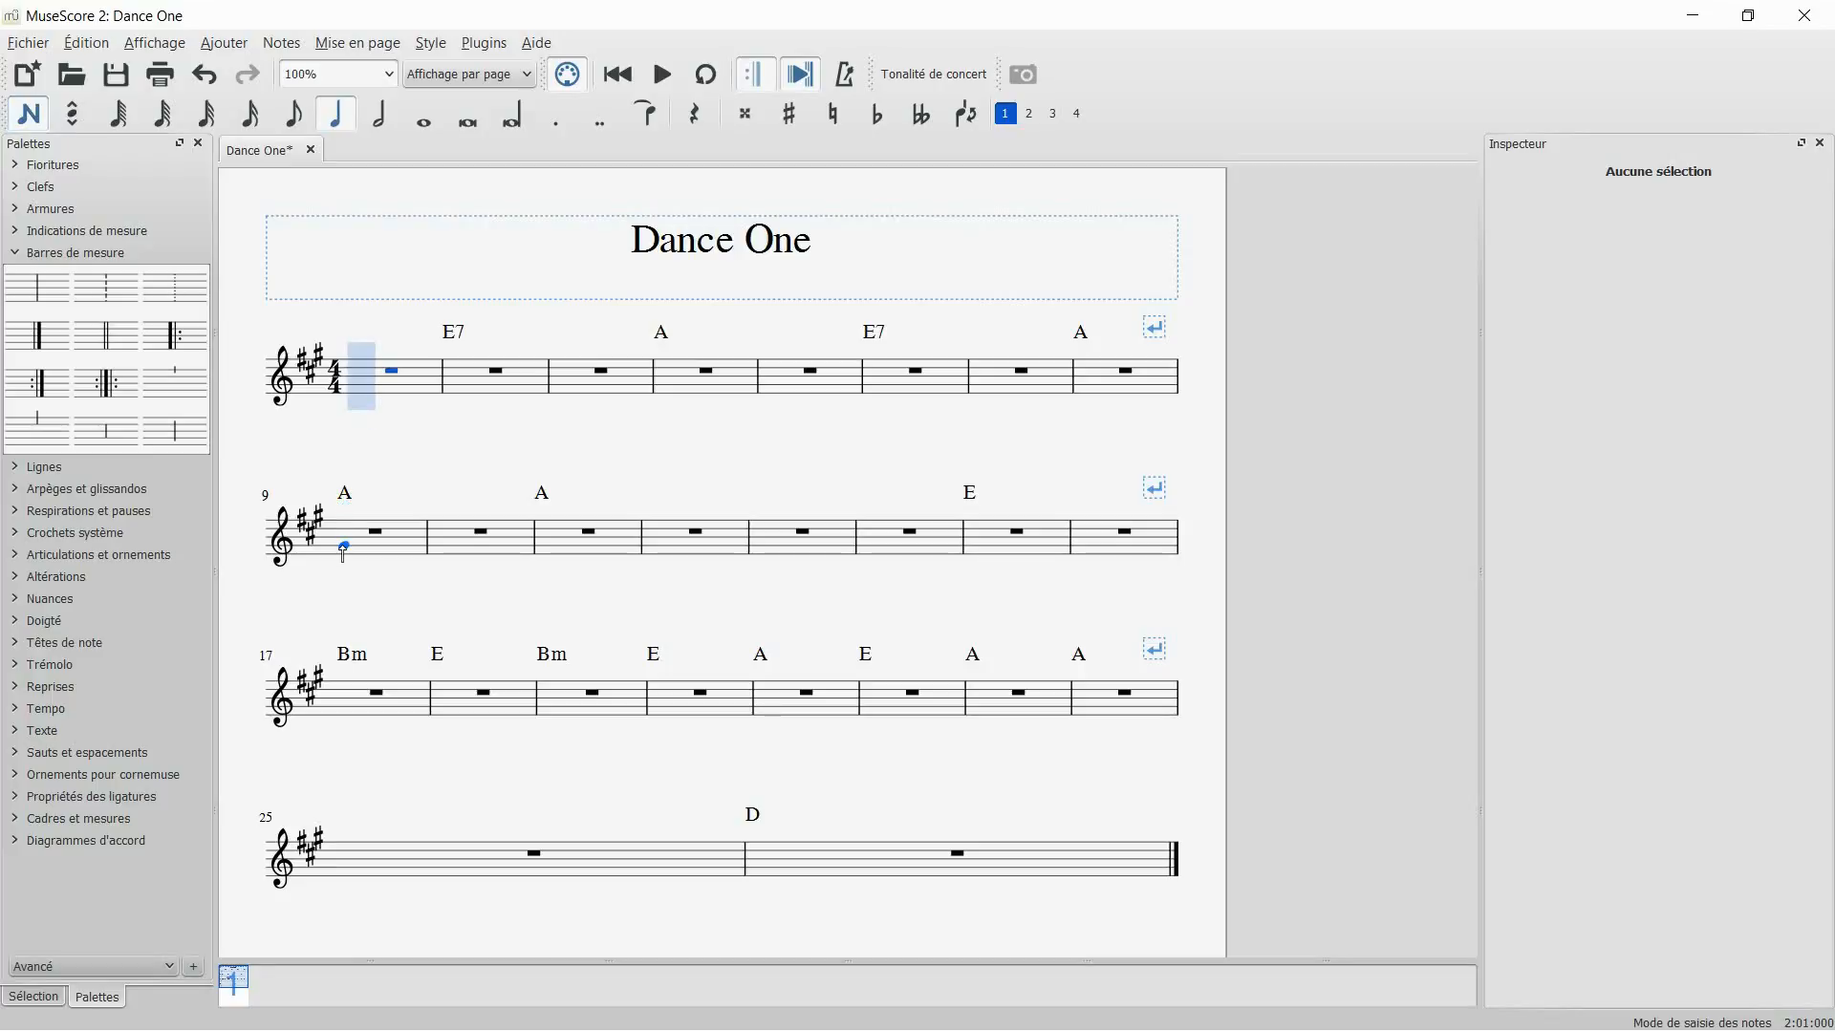
{"action": "left_click", "coordinate": [344, 544]}
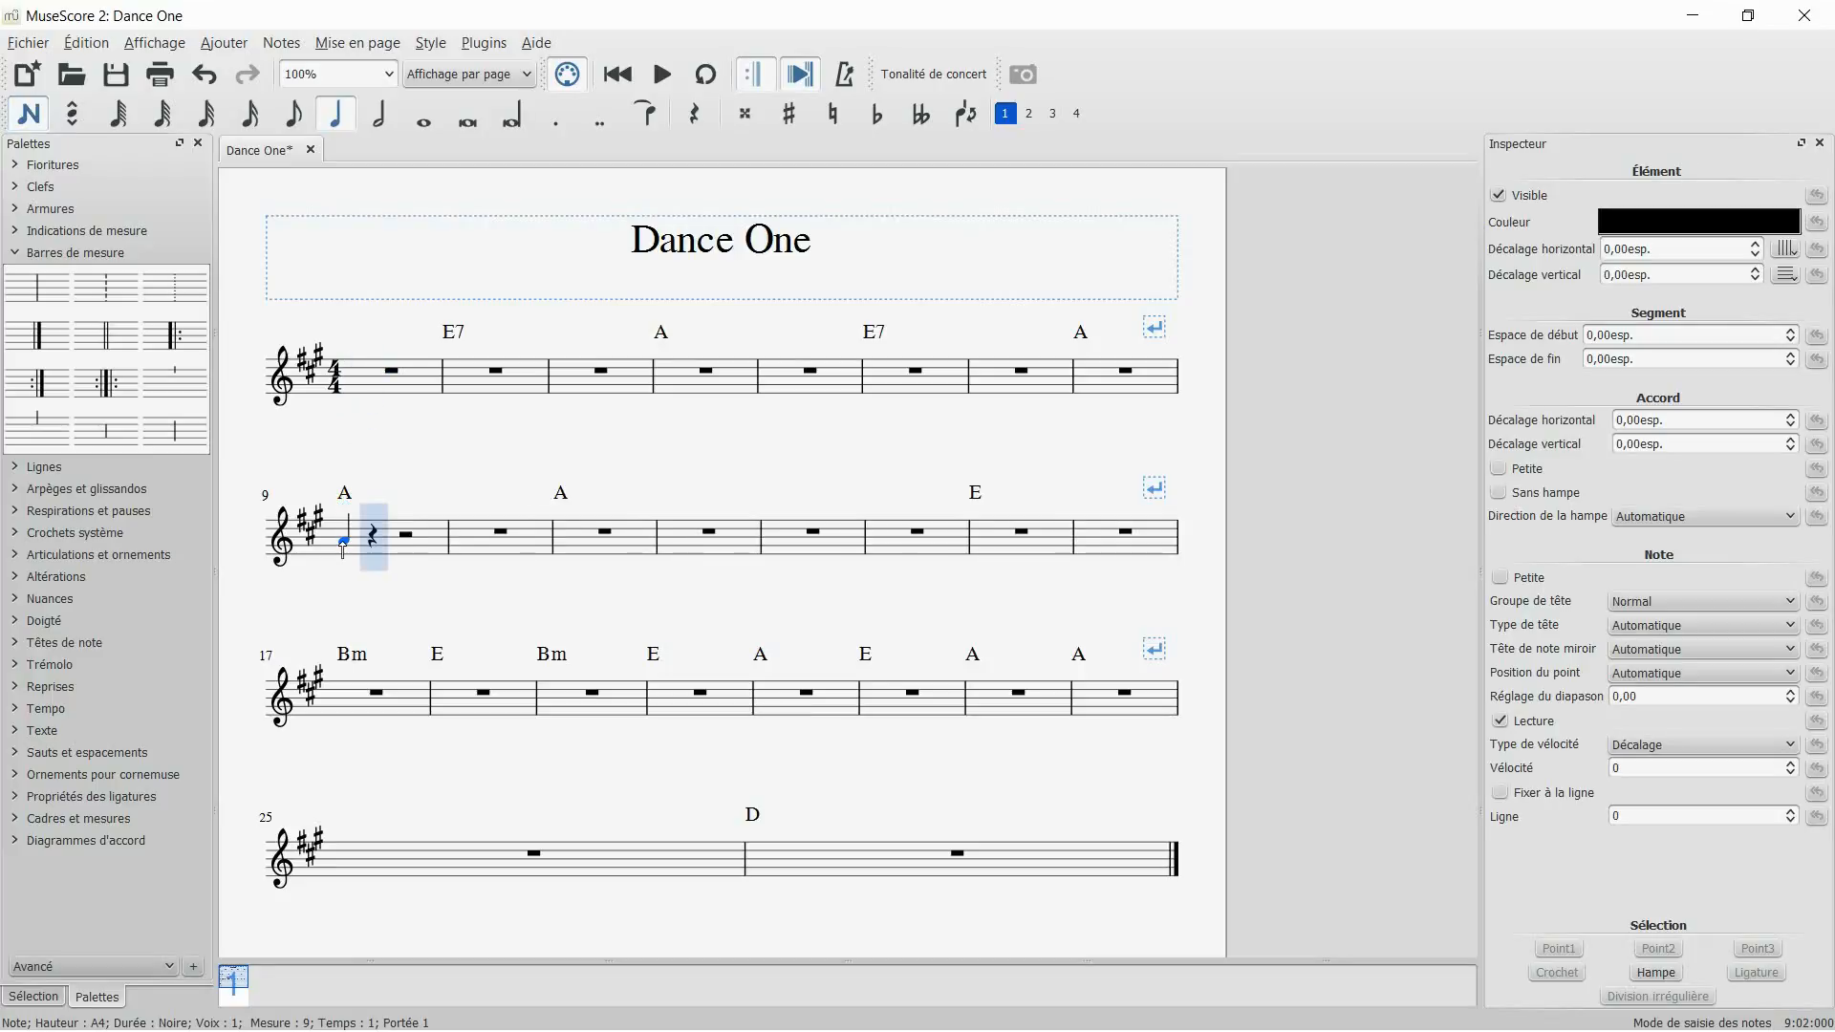
{"action": "left_click", "coordinate": [1140, 705]}
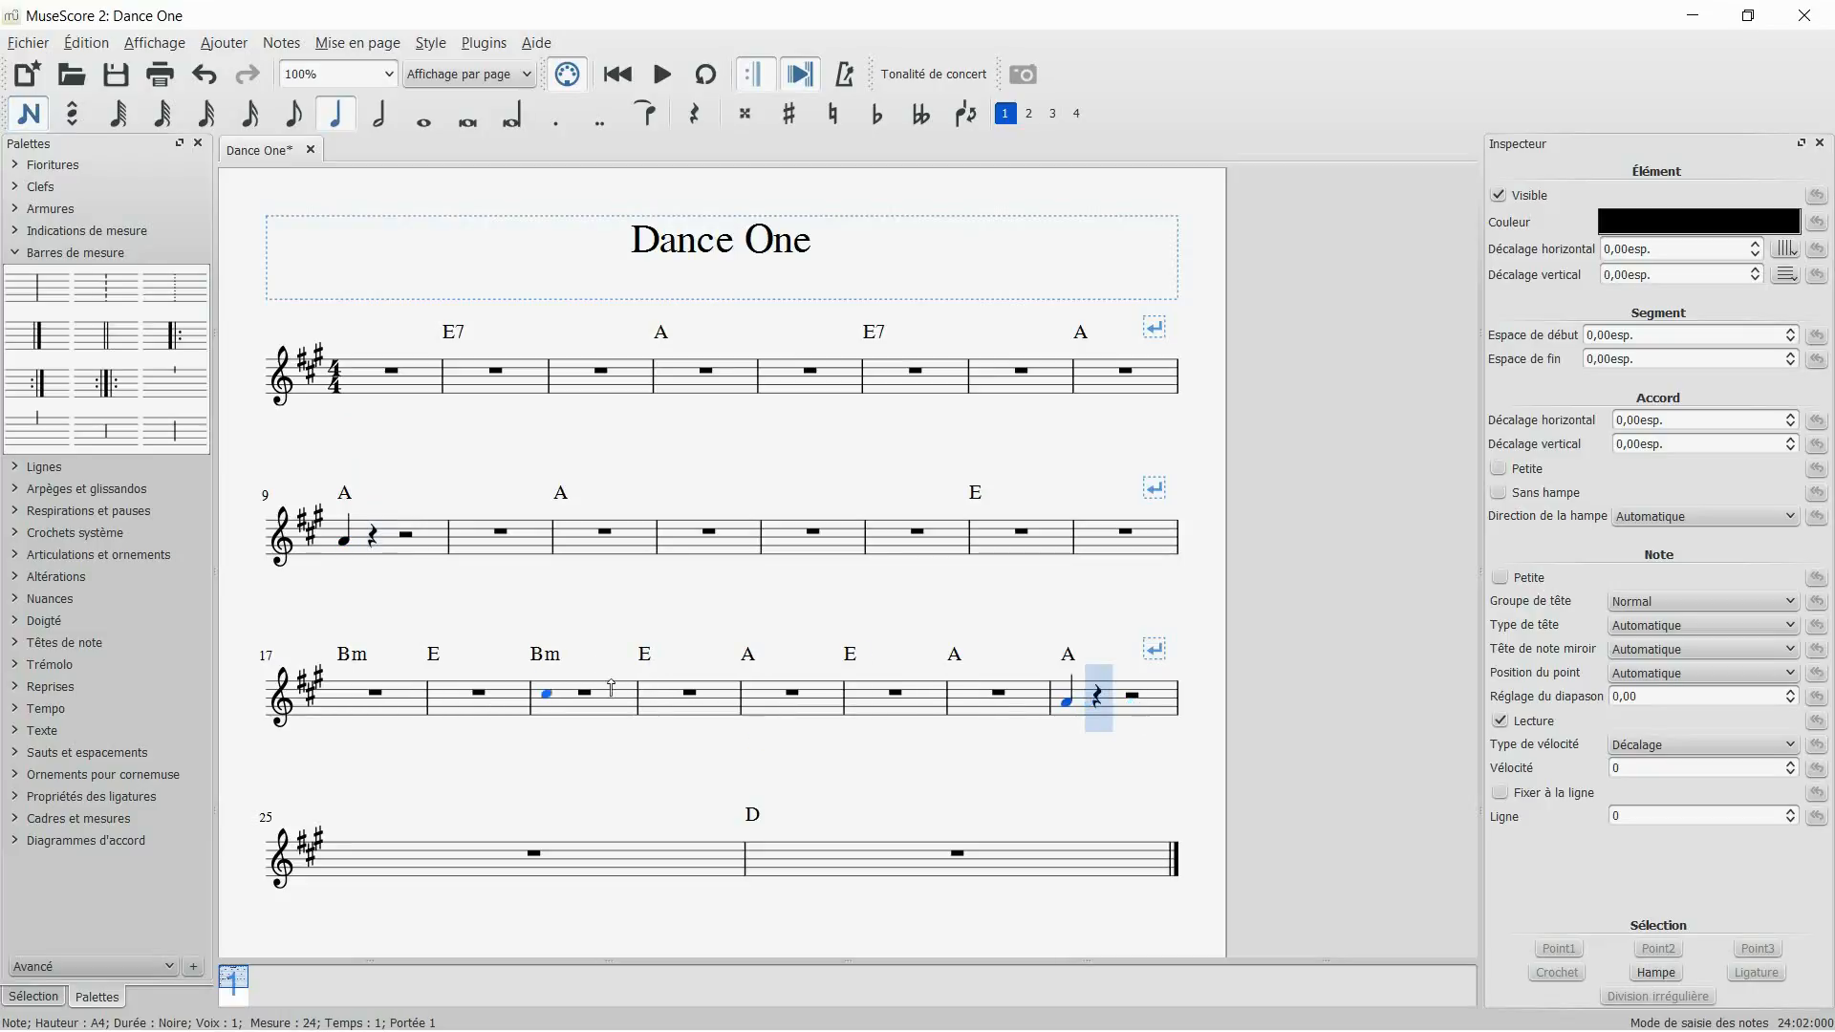
{"action": "left_click", "coordinate": [32, 115]}
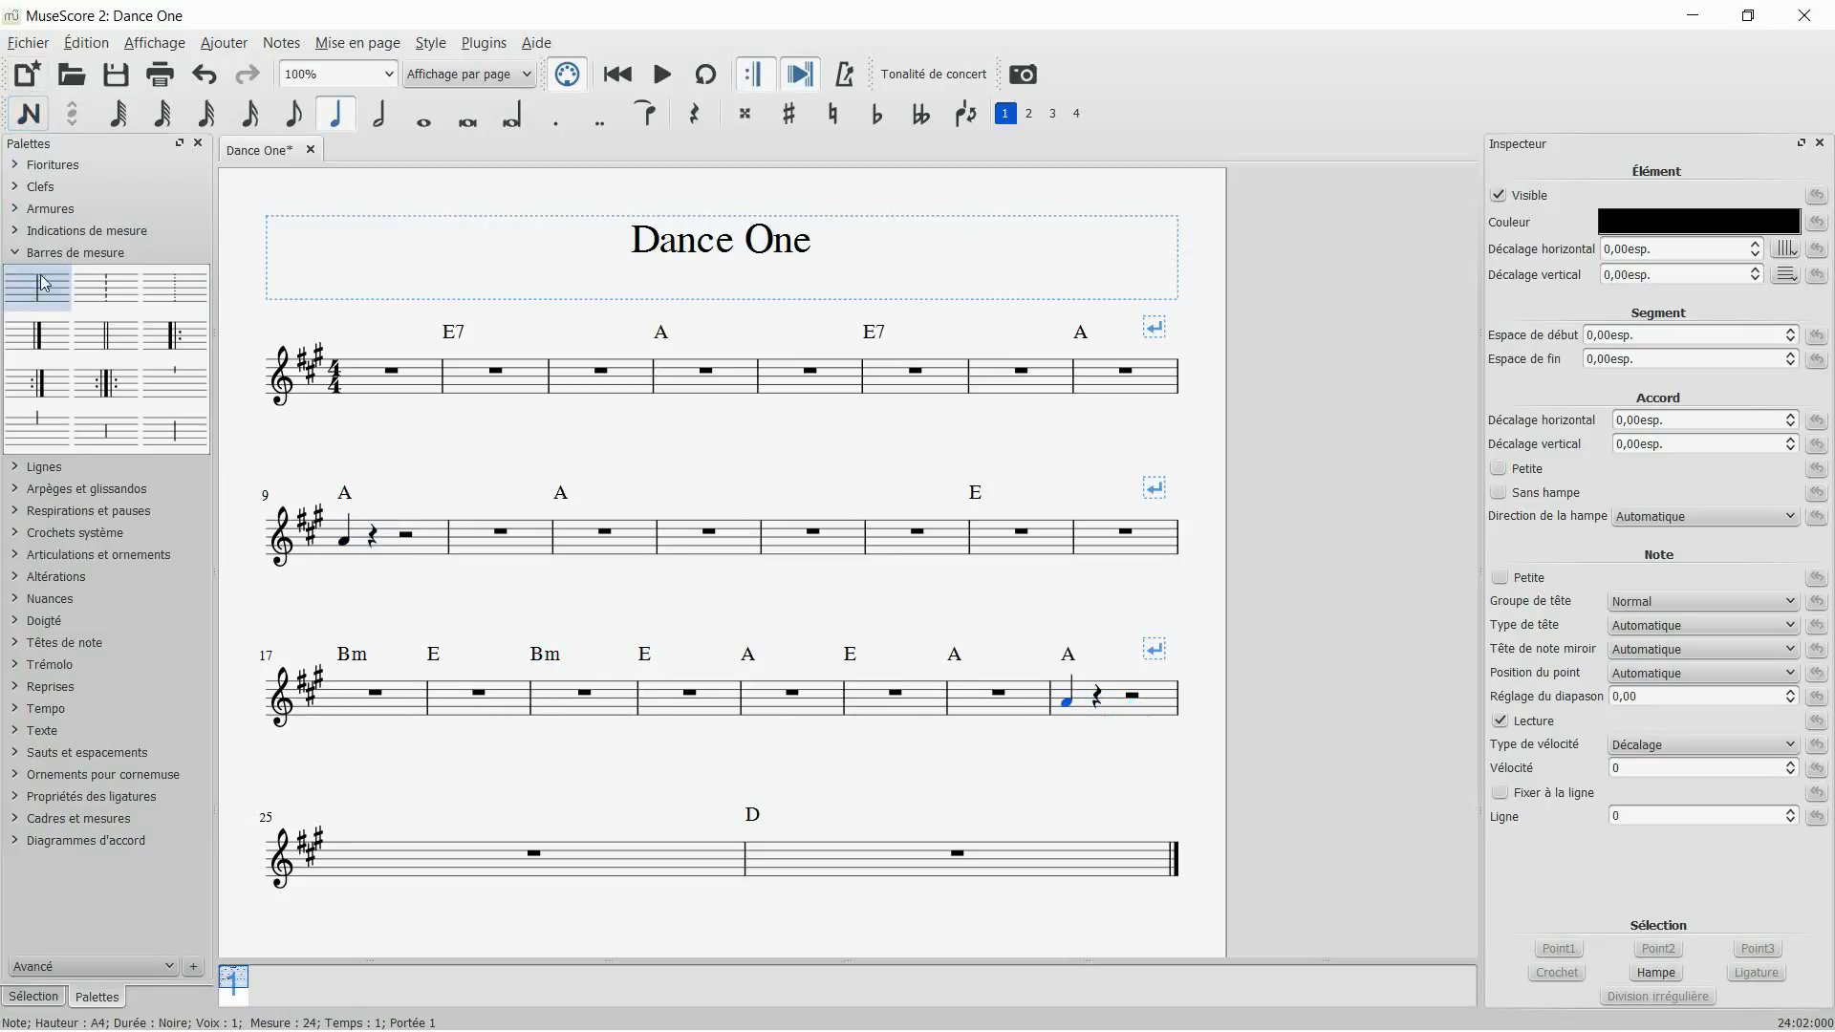
Add a start repeat barline at measure 9 and an end repeat barline at the end of measure 23
{"action": "left_click_drag", "start_coordinate": [172, 335], "coordinate": [339, 537]}
{"action": "left_click_drag", "start_coordinate": [38, 383], "coordinate": [1027, 704]}
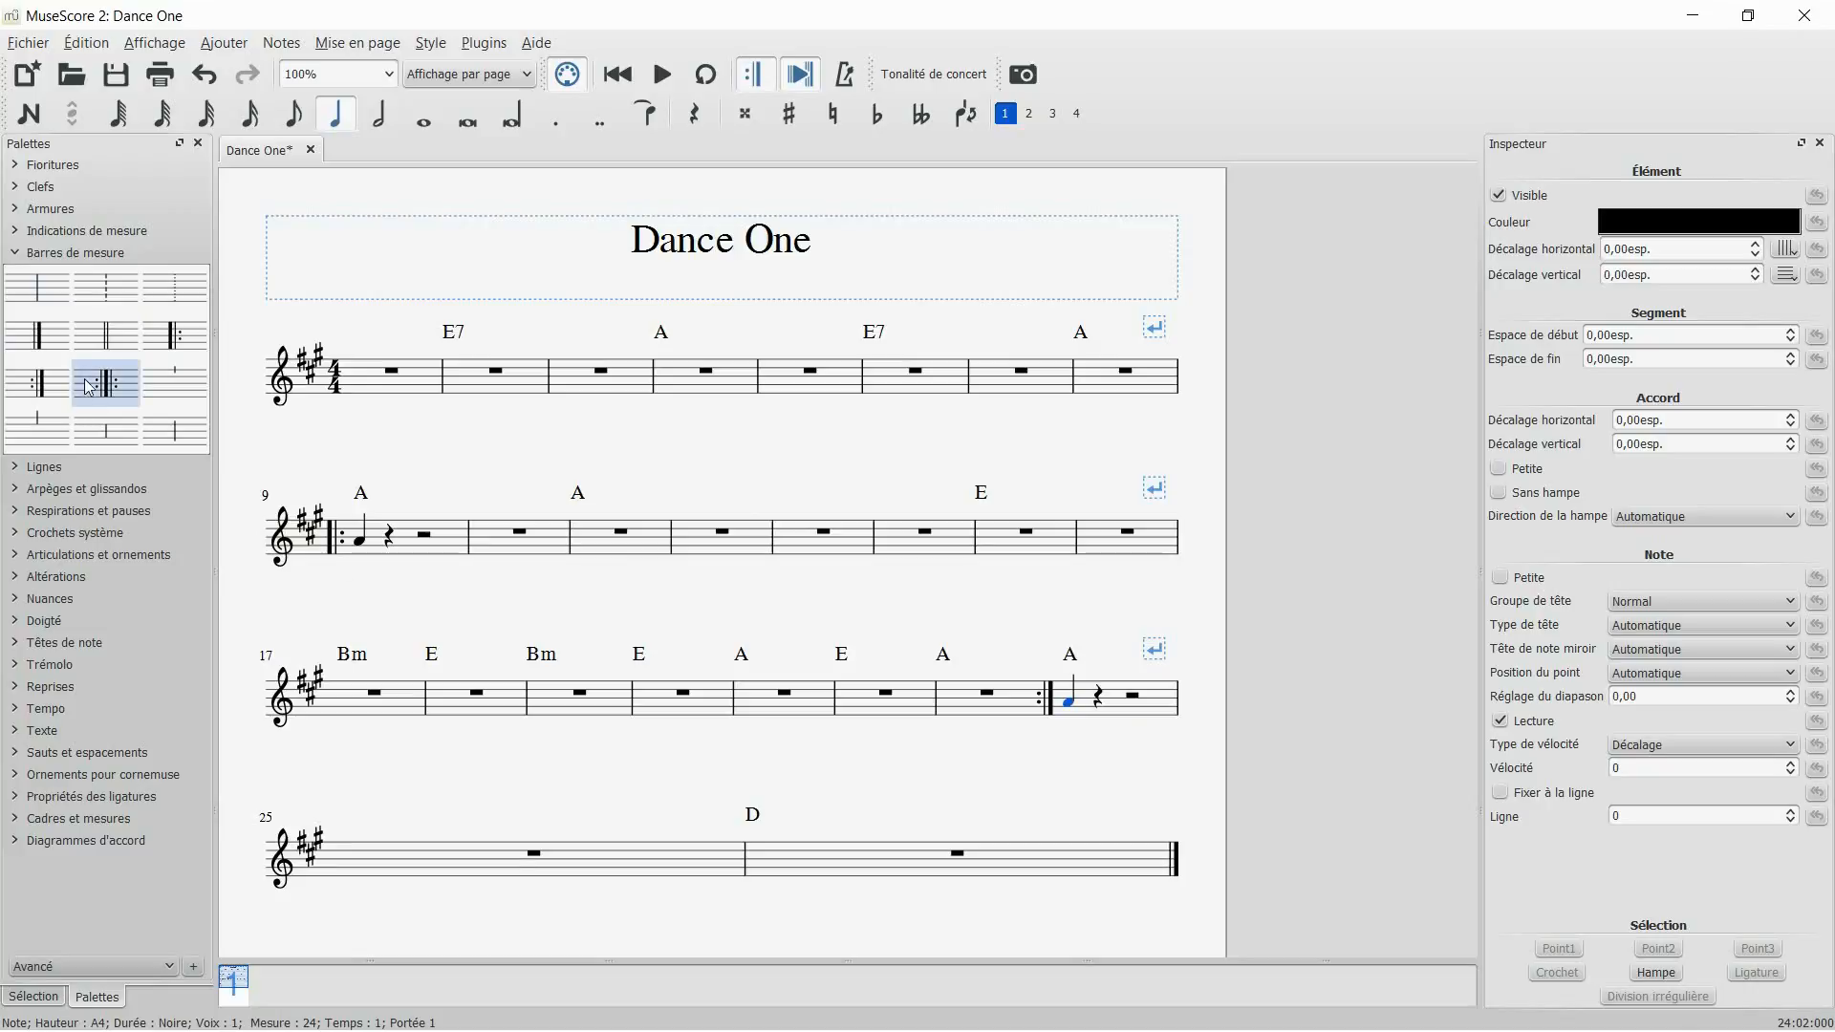
{"action": "left_click", "coordinate": [19, 254]}
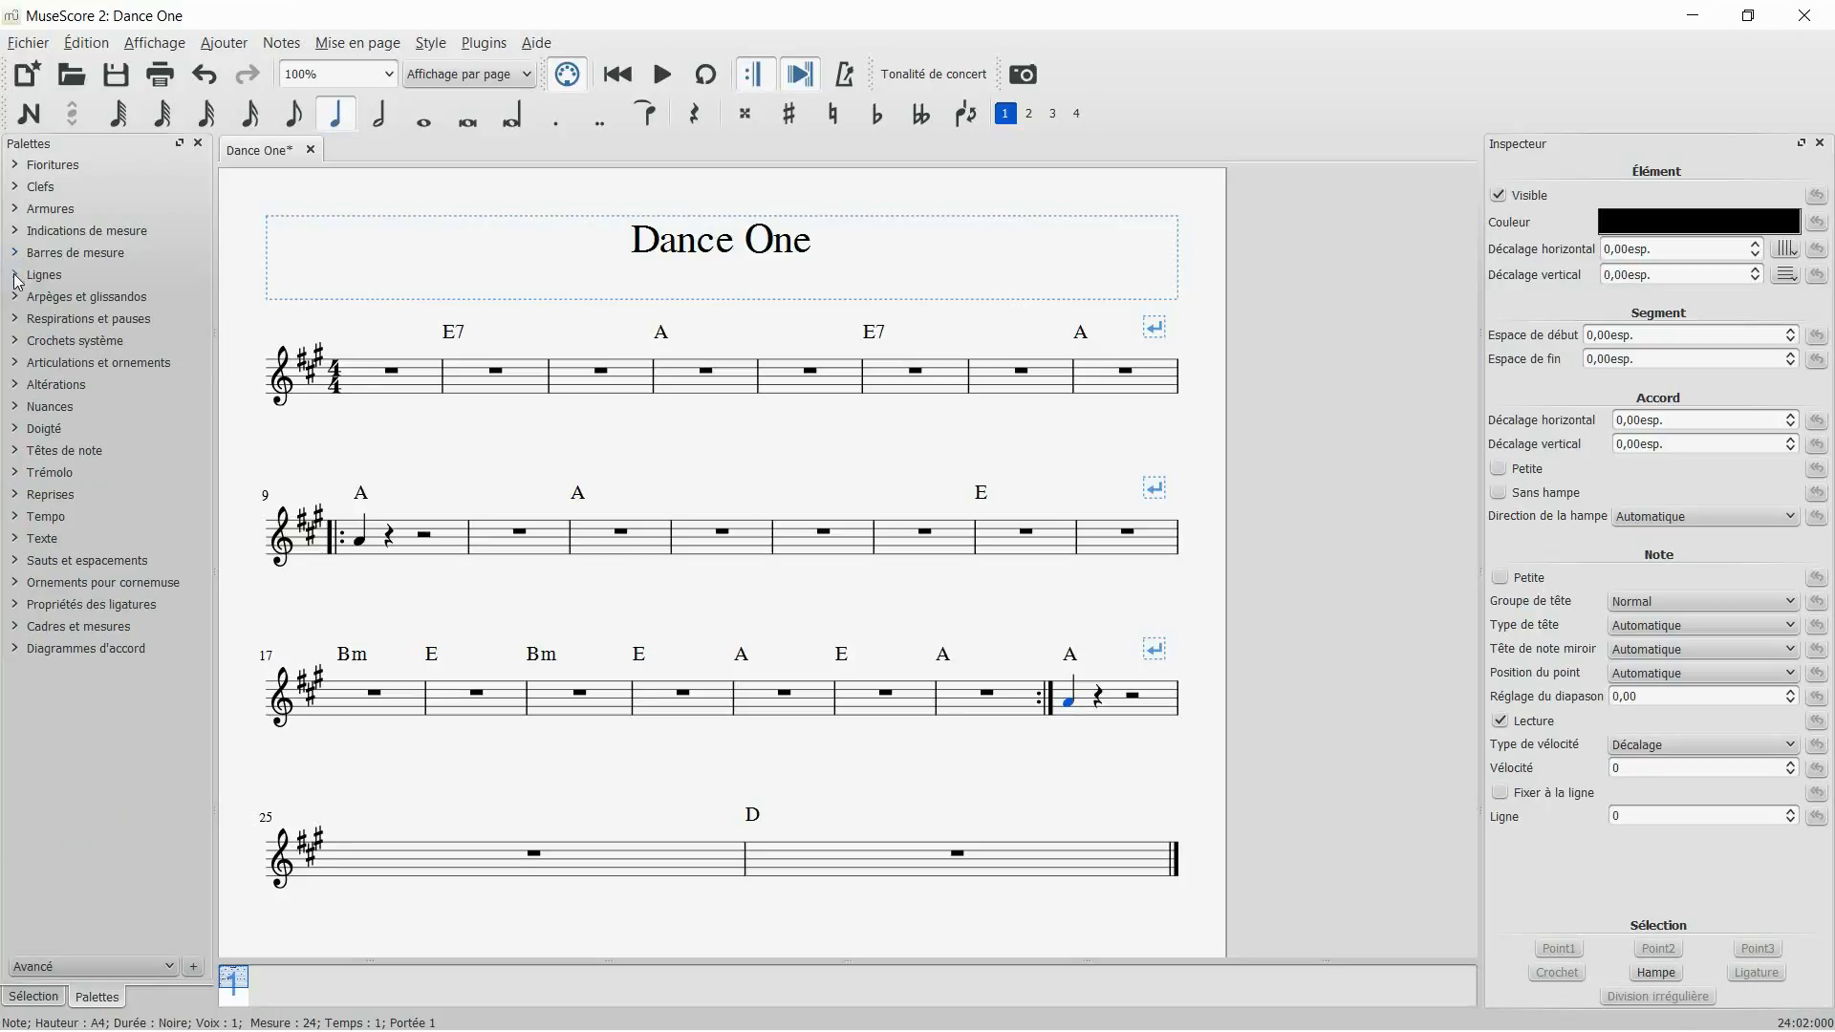
Add a first ending bracket at measure 22, extend it through measure 23 and set its type to Ouvert
{"action": "left_click", "coordinate": [18, 276]}
{"action": "left_click_drag", "start_coordinate": [94, 529], "coordinate": [937, 666]}
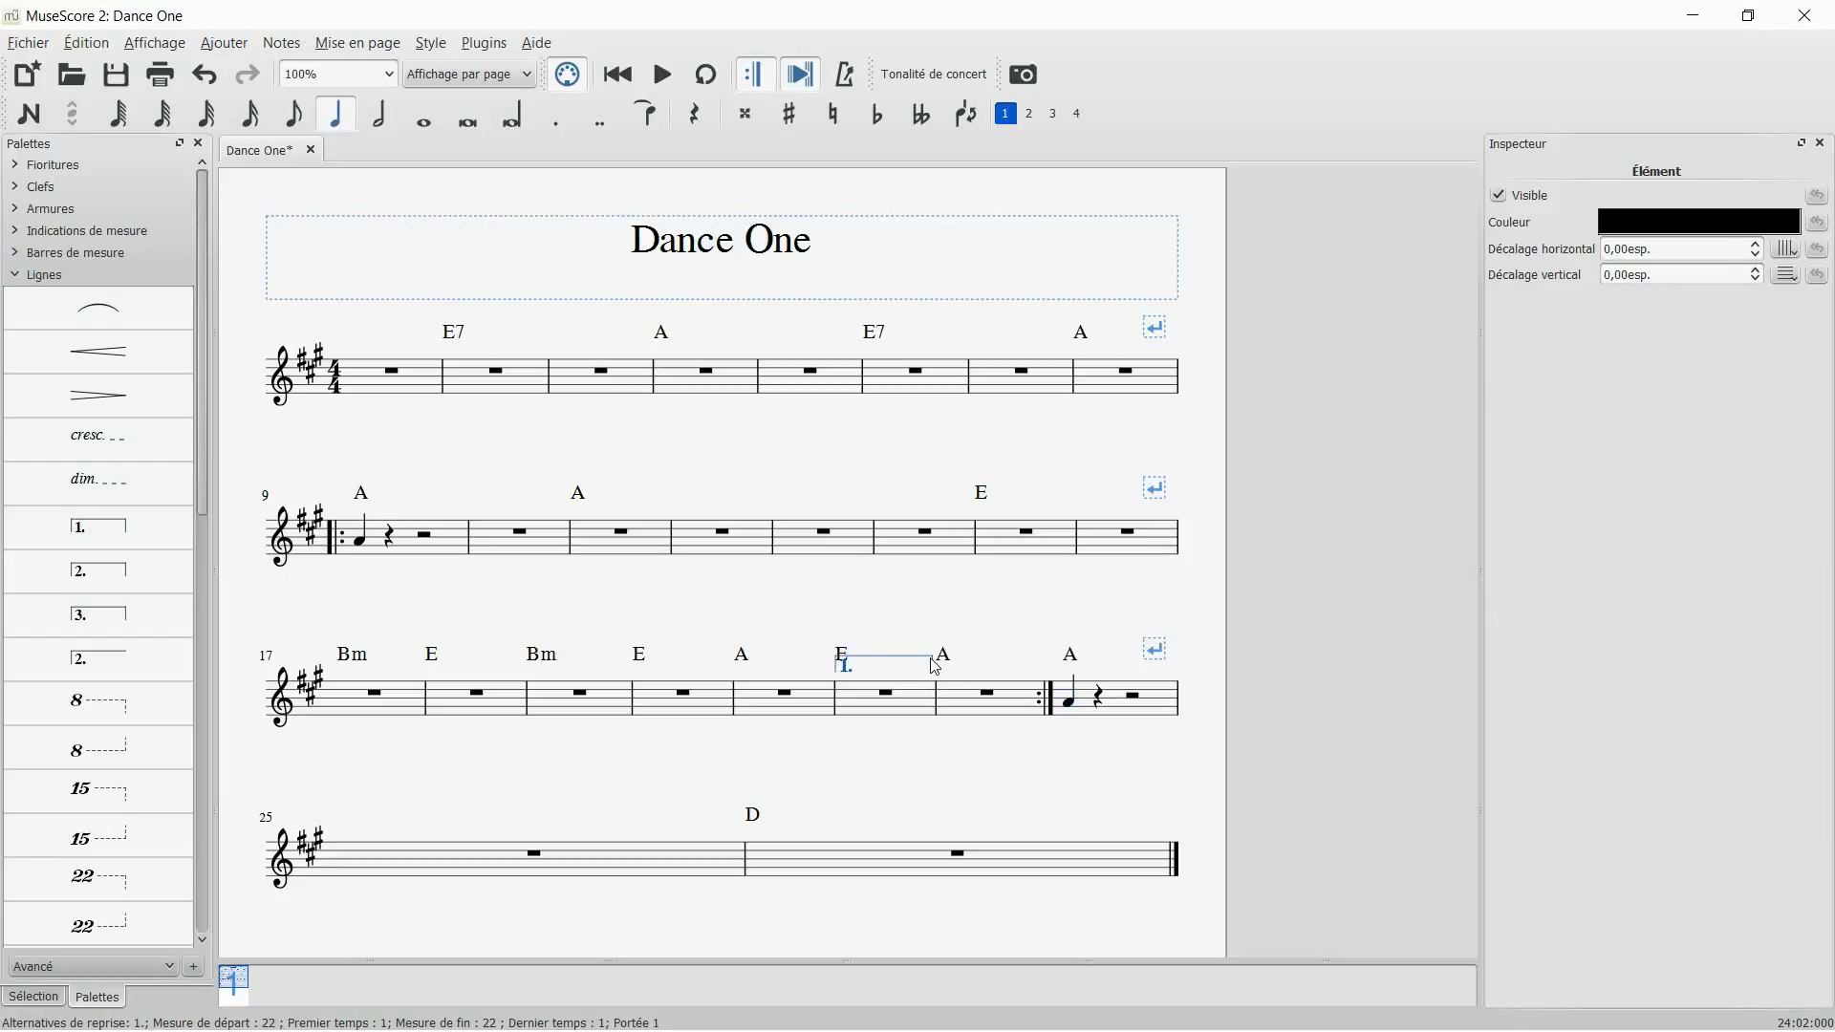
{"action": "double_click", "coordinate": [936, 661]}
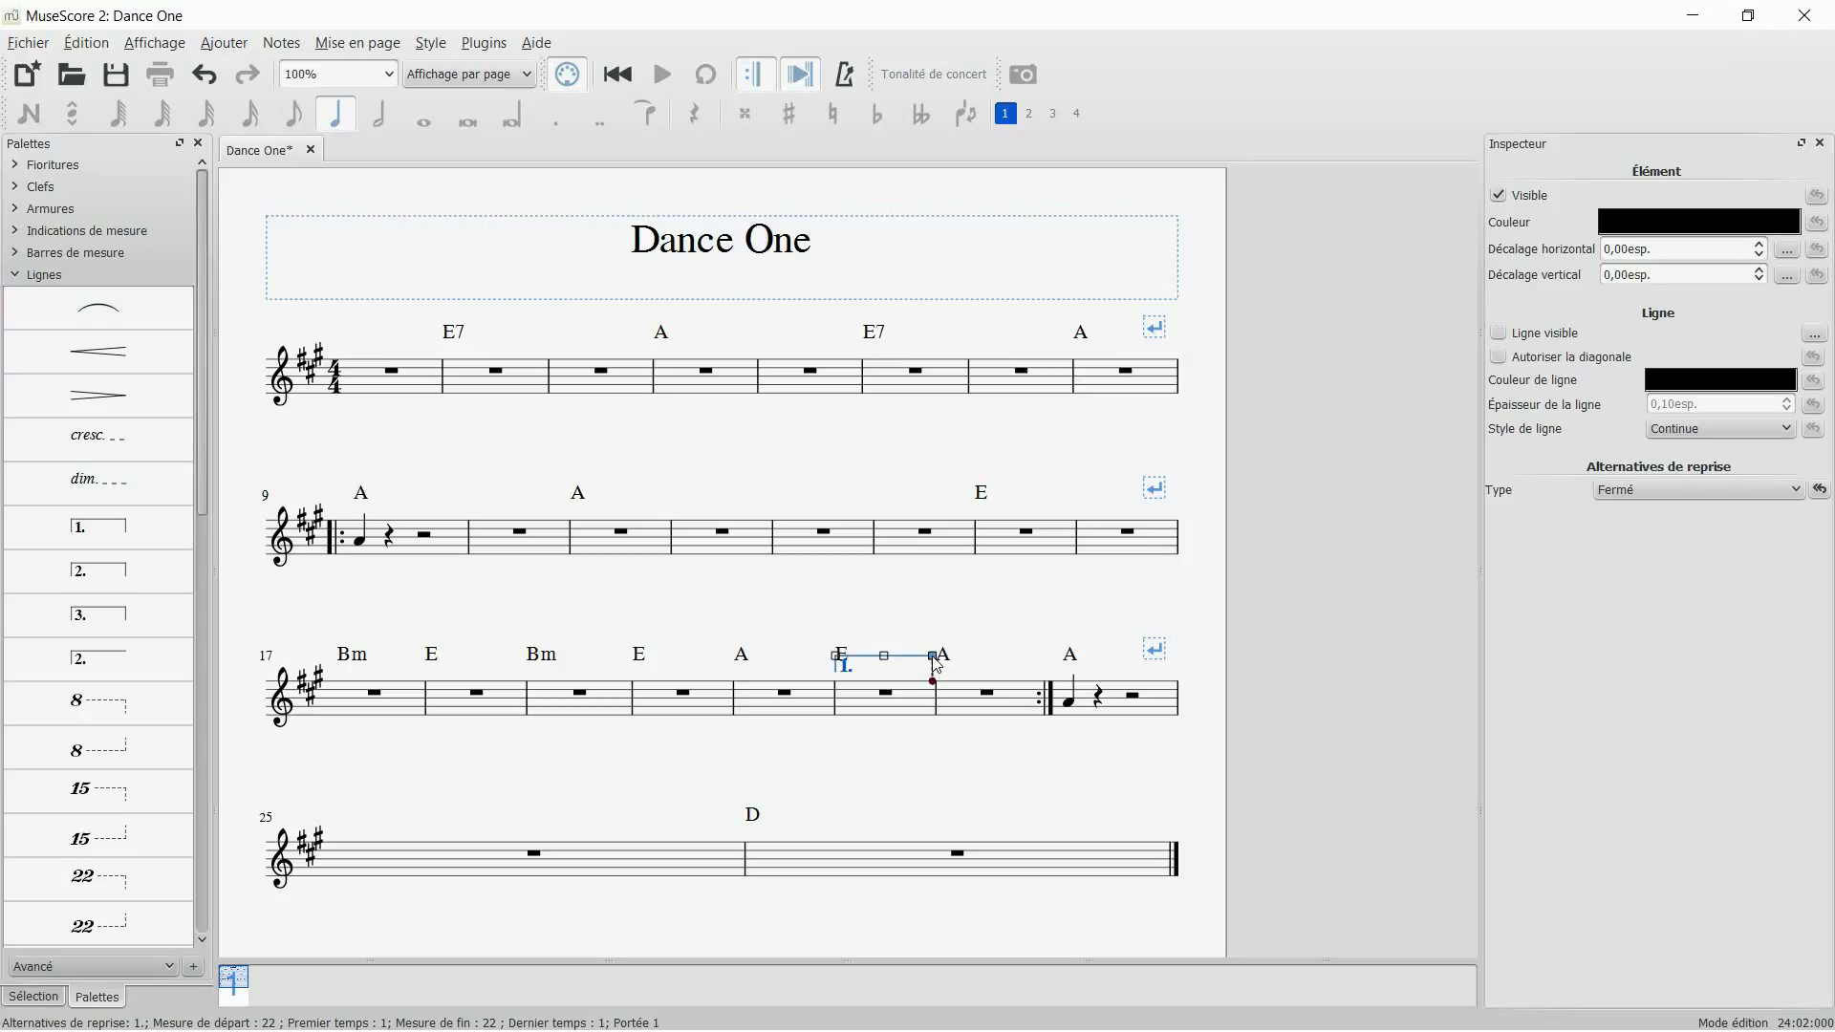
{"action": "key", "text": "shift+Right"}
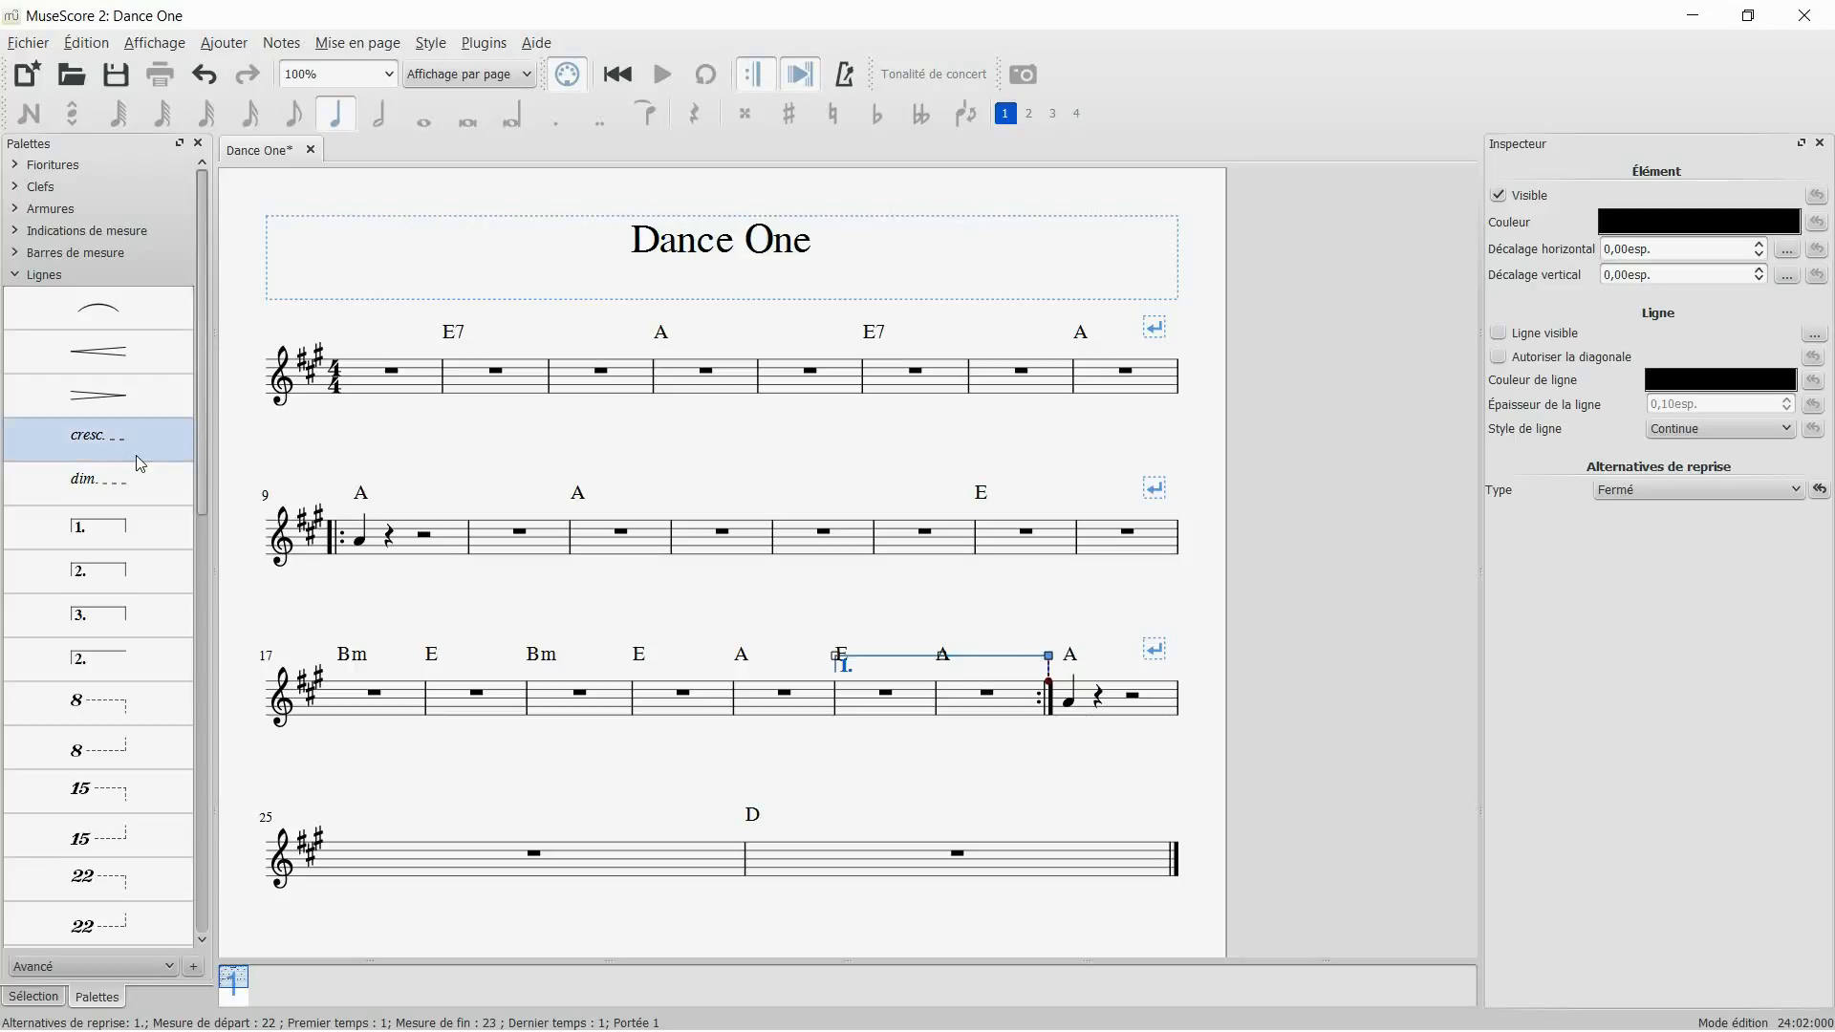
{"action": "left_click", "coordinate": [1640, 495]}
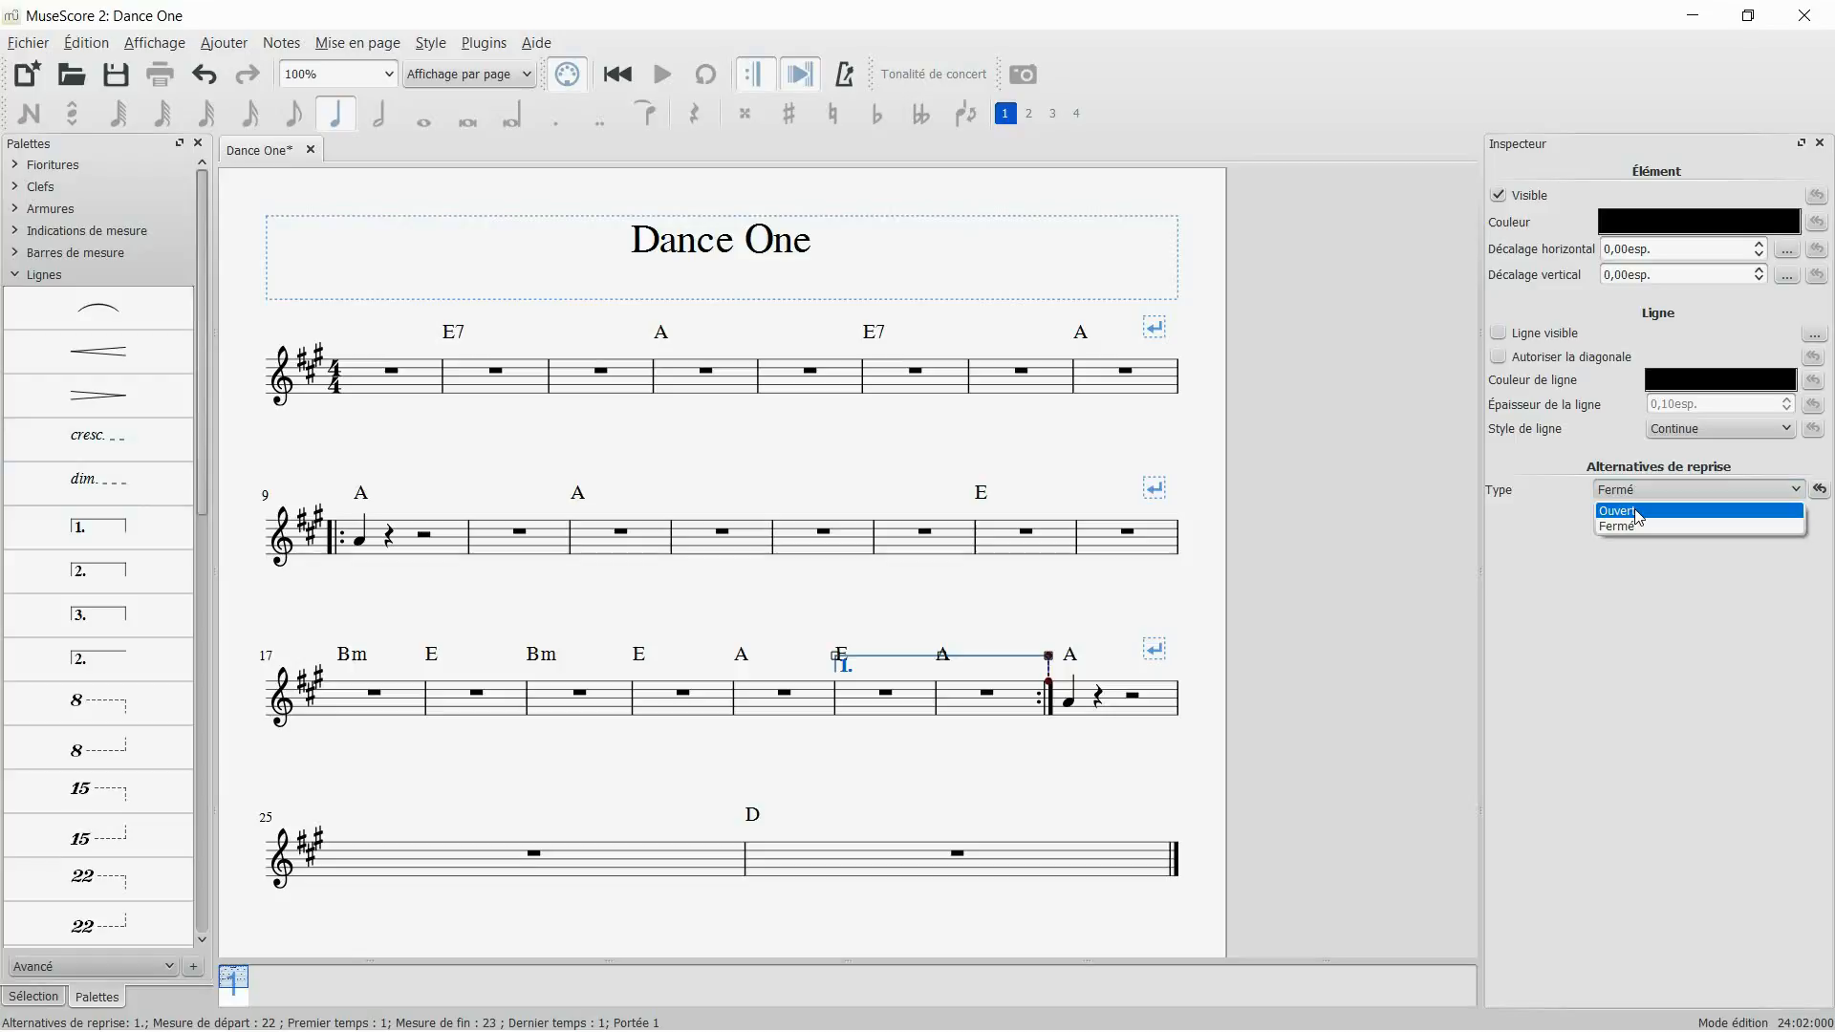
{"action": "left_click", "coordinate": [1640, 512]}
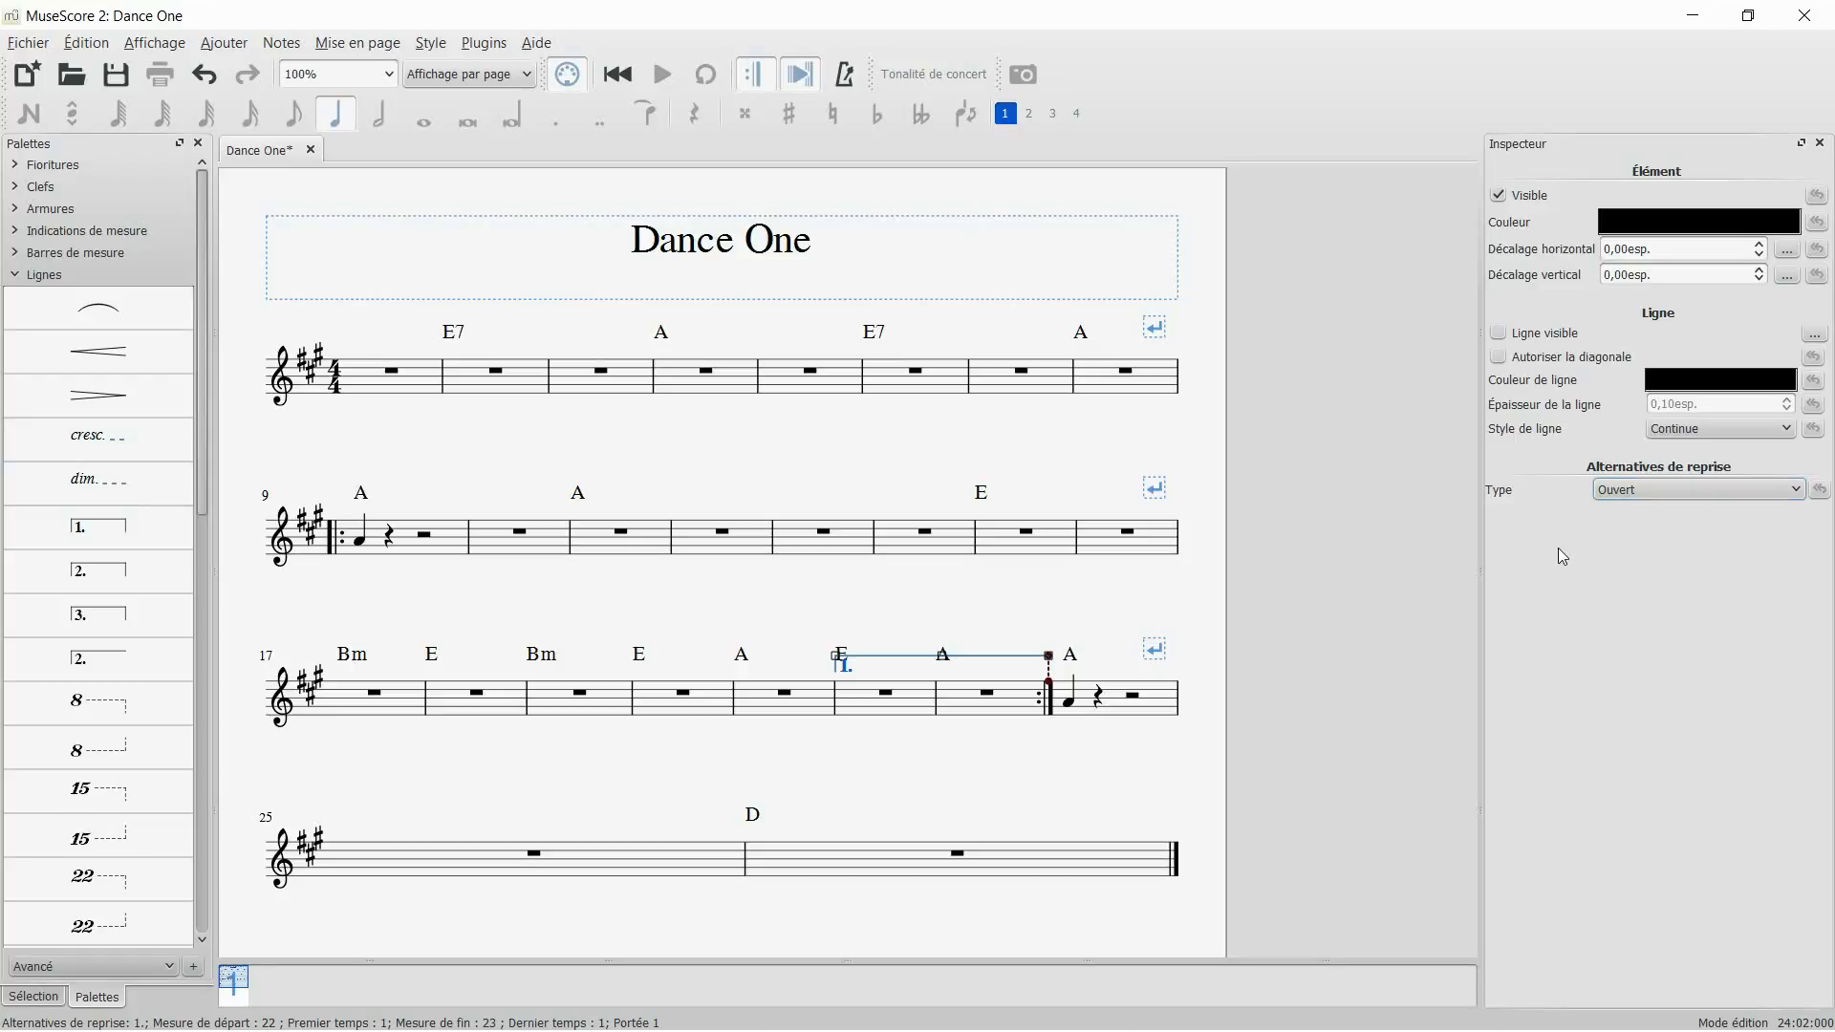
{"action": "left_click", "coordinate": [906, 635]}
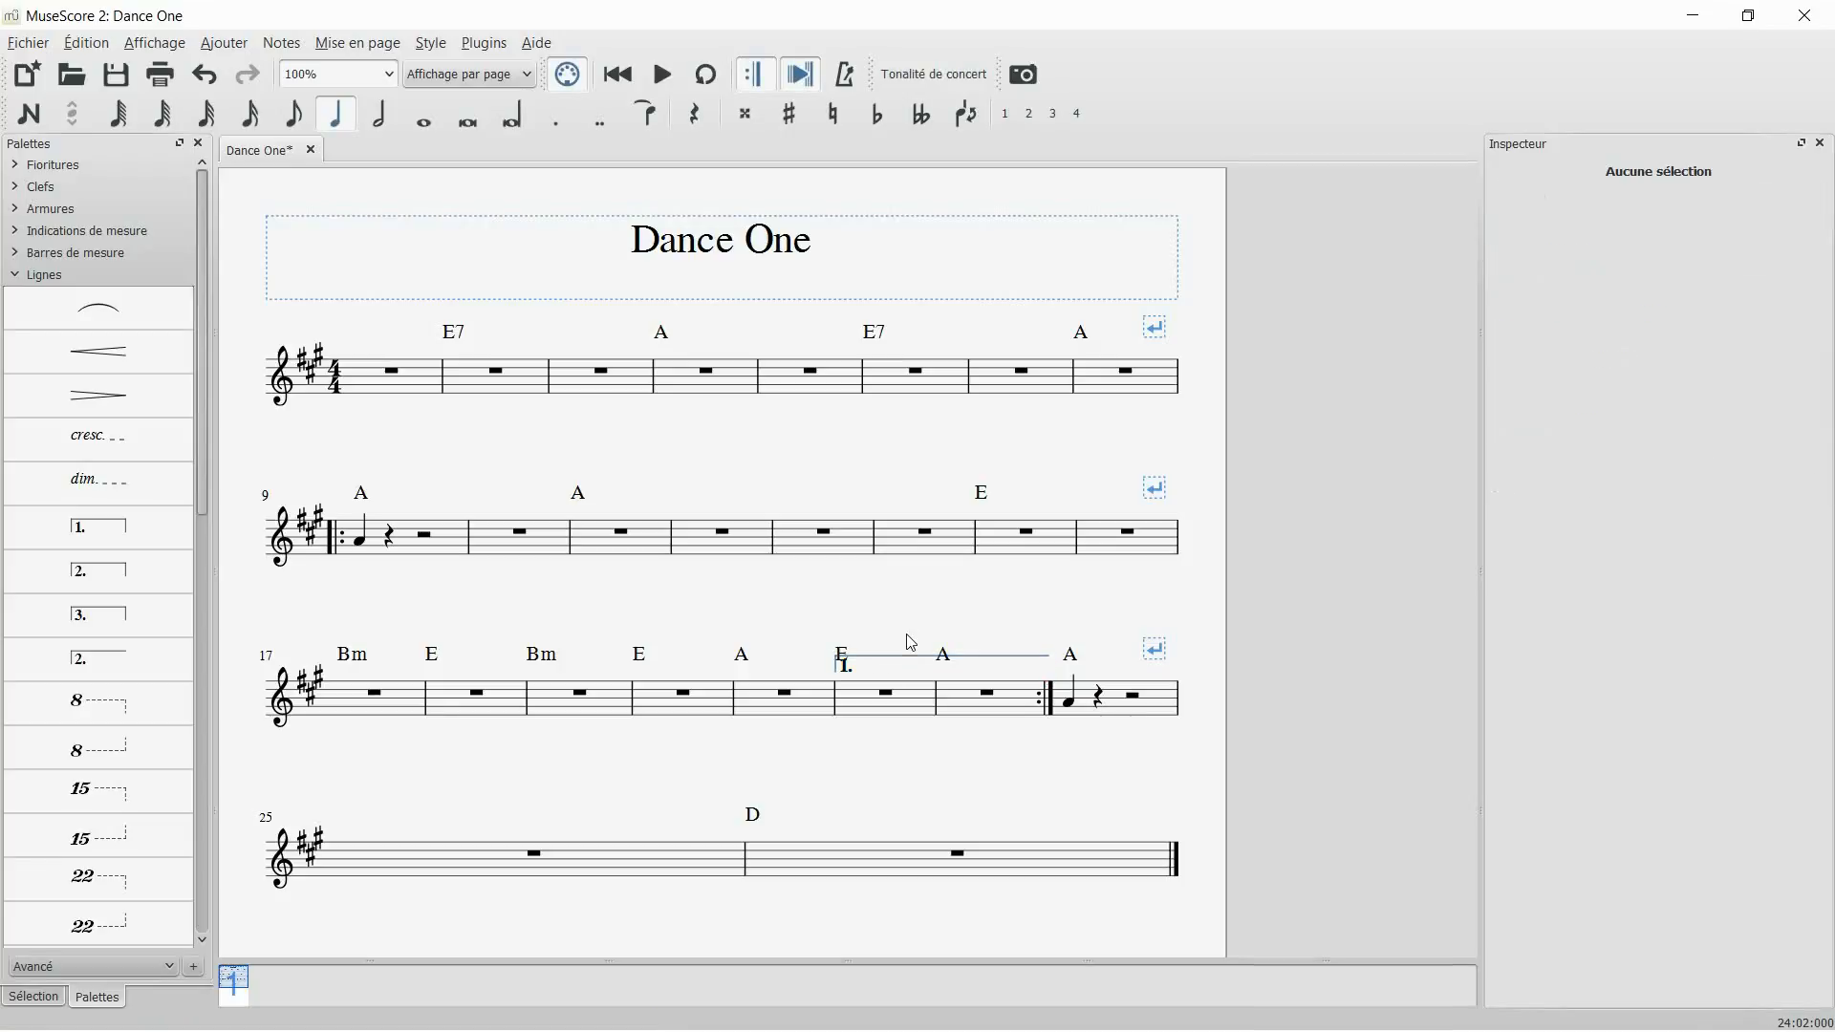
Raise the first ending above the chord symbols and place an open second ending over measure 24 at about the same height
{"action": "left_click", "coordinate": [903, 658]}
{"action": "left_click_drag", "start_coordinate": [908, 666], "coordinate": [899, 646]}
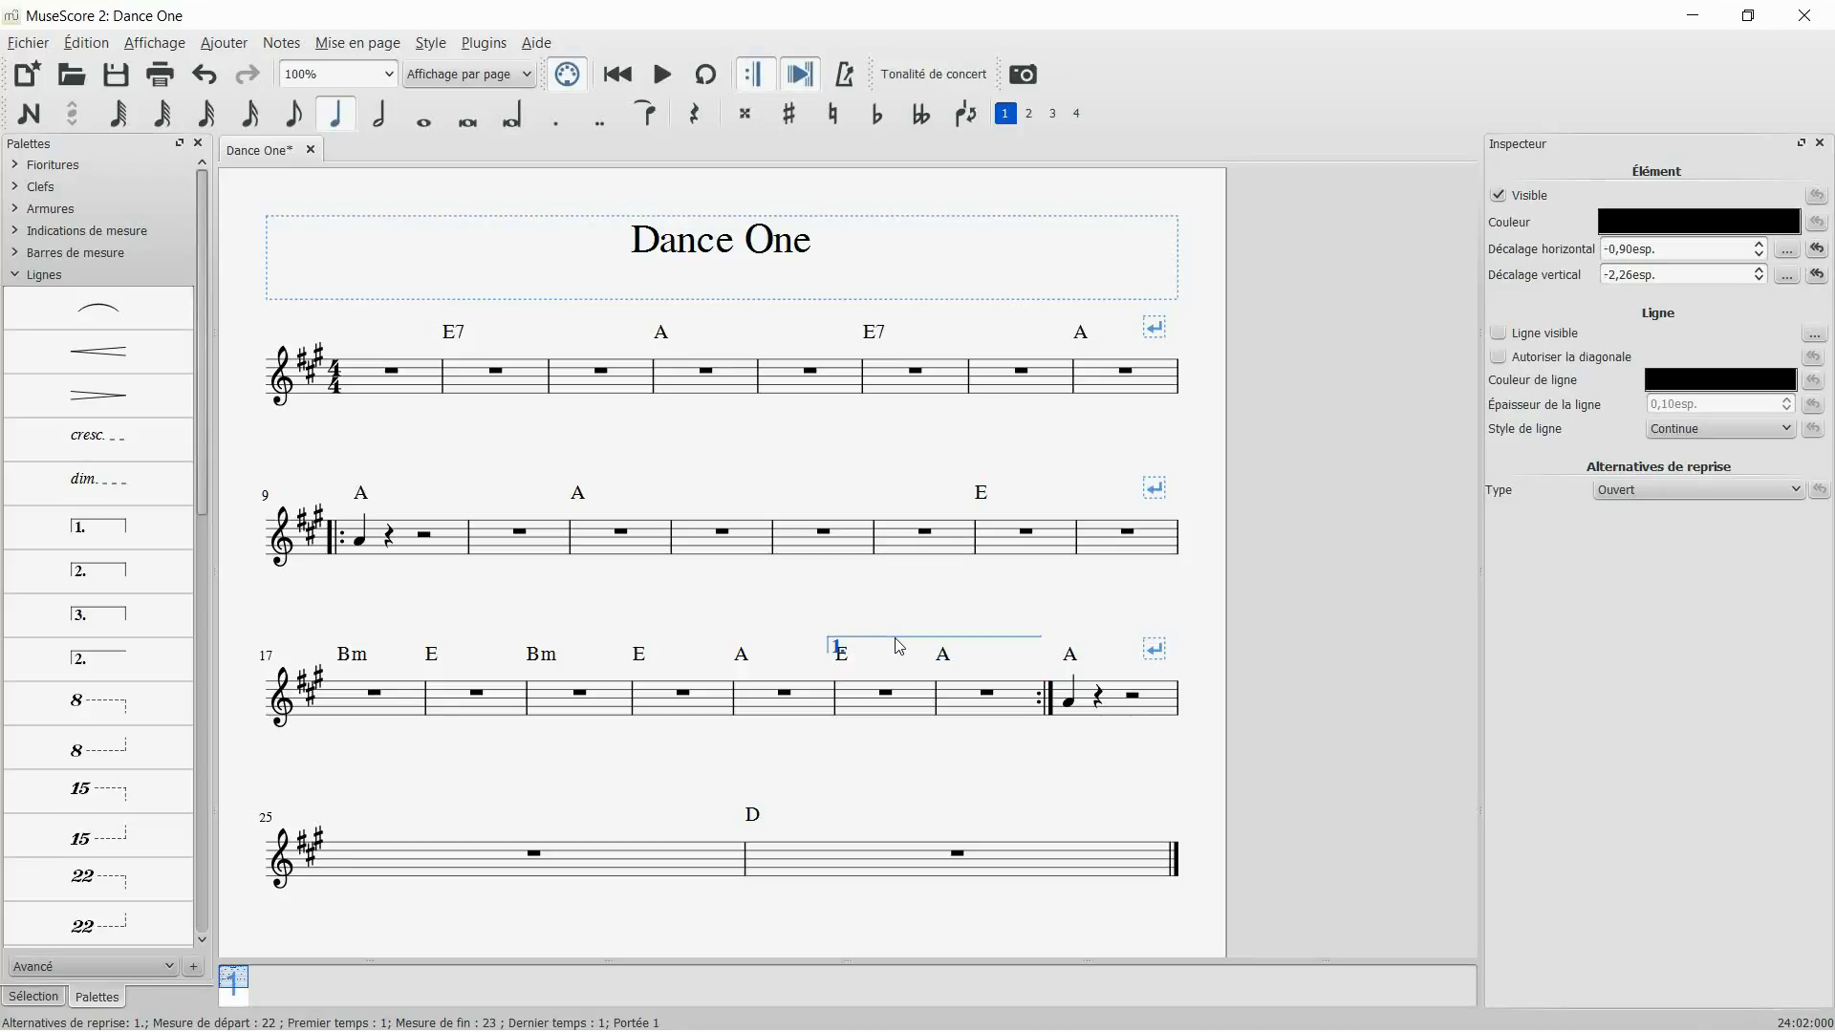
{"action": "left_click_drag", "start_coordinate": [124, 657], "coordinate": [1096, 646]}
{"action": "left_click", "coordinate": [1100, 652]}
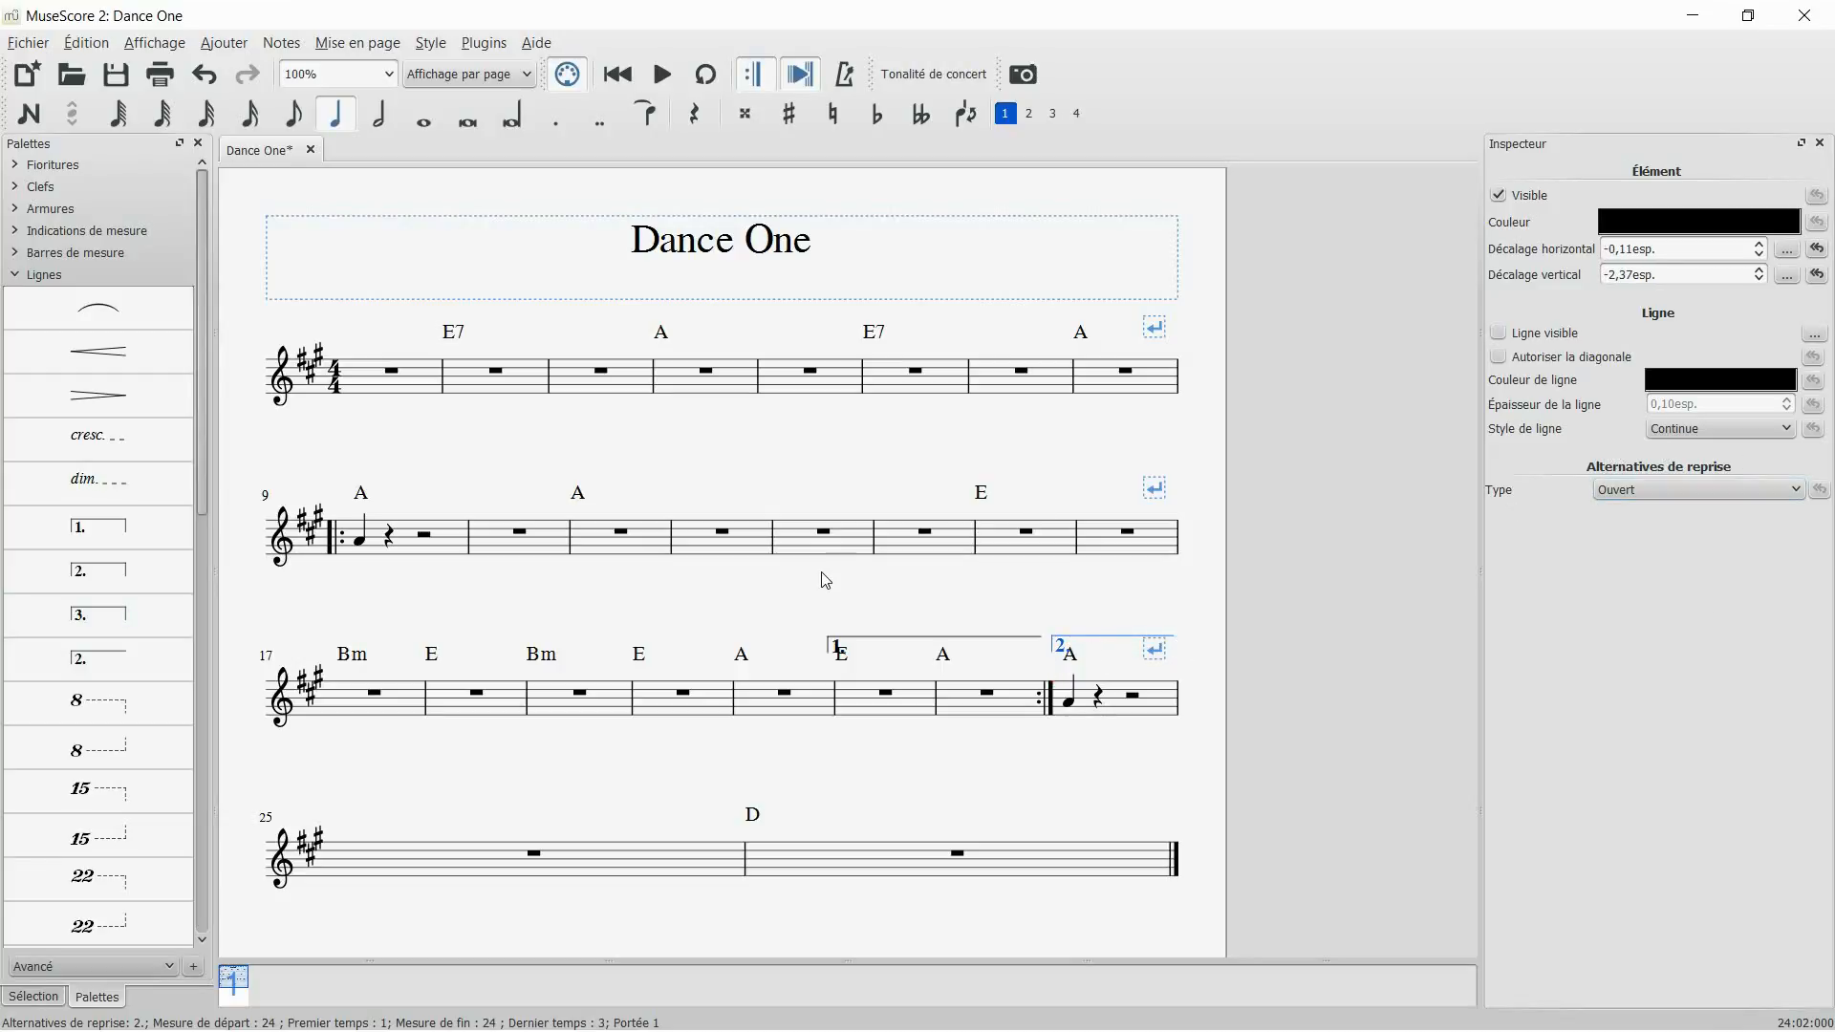
Shorten the first ending line to stop partway over measure 23 and the second ending line to stop before the end of measure 24
{"action": "double_click", "coordinate": [1005, 638]}
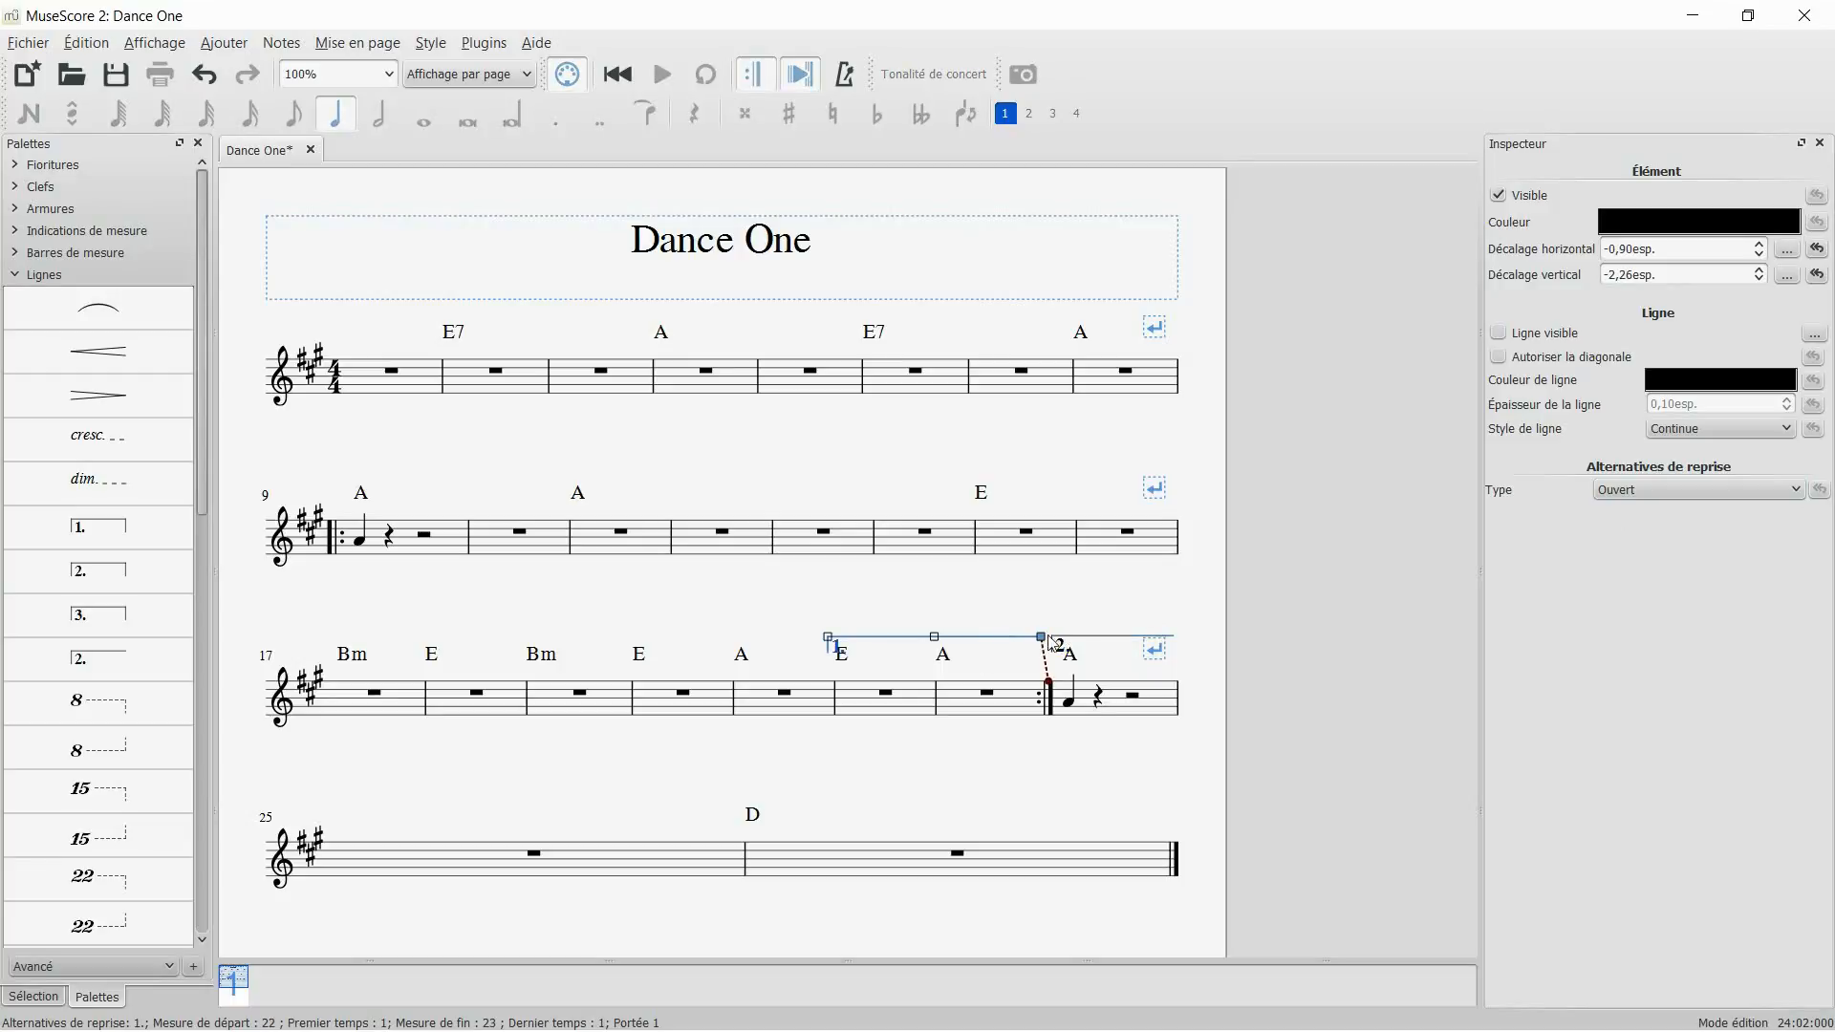
{"action": "left_click_drag", "start_coordinate": [1043, 638], "coordinate": [972, 637]}
{"action": "left_click", "coordinate": [1013, 648]}
{"action": "left_click", "coordinate": [1108, 646]}
{"action": "double_click", "coordinate": [1105, 638]}
{"action": "left_click_drag", "start_coordinate": [1173, 637], "coordinate": [1141, 637]}
{"action": "left_click", "coordinate": [1182, 619]}
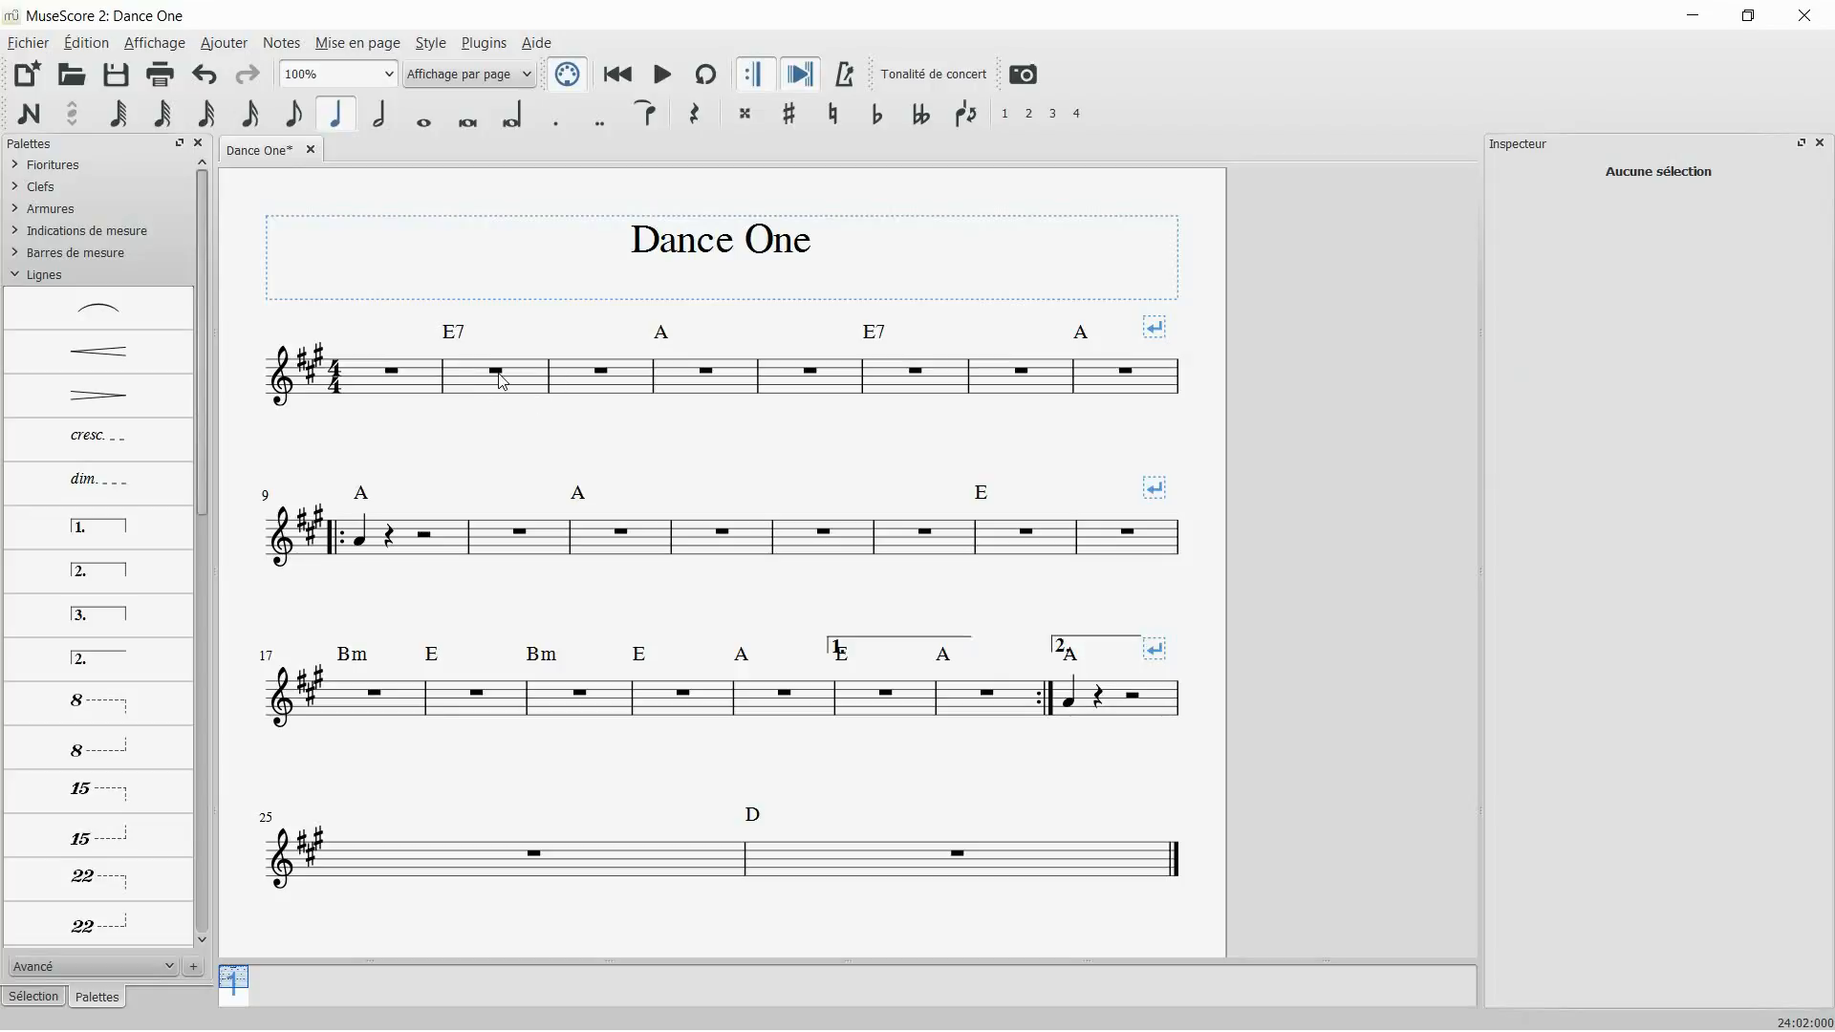
Select all the rests in the score and make them invisible
{"action": "left_click", "coordinate": [392, 372]}
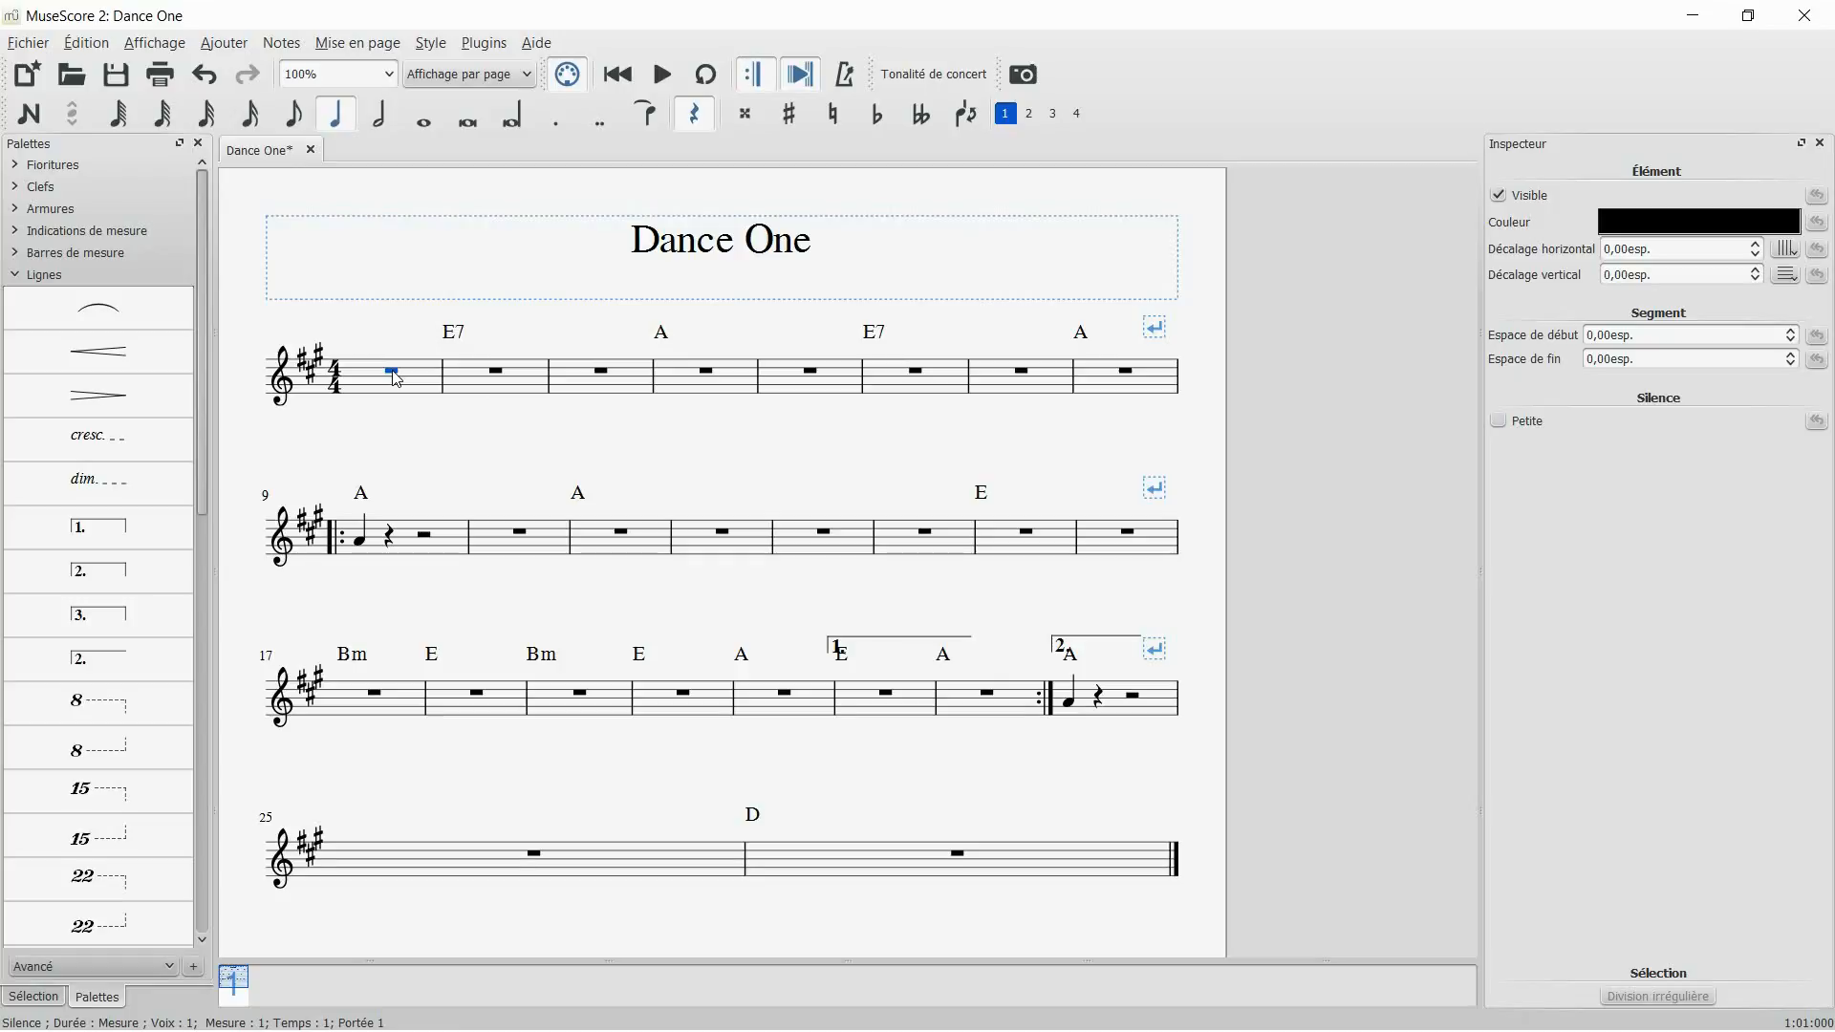
{"action": "right_click", "coordinate": [392, 370]}
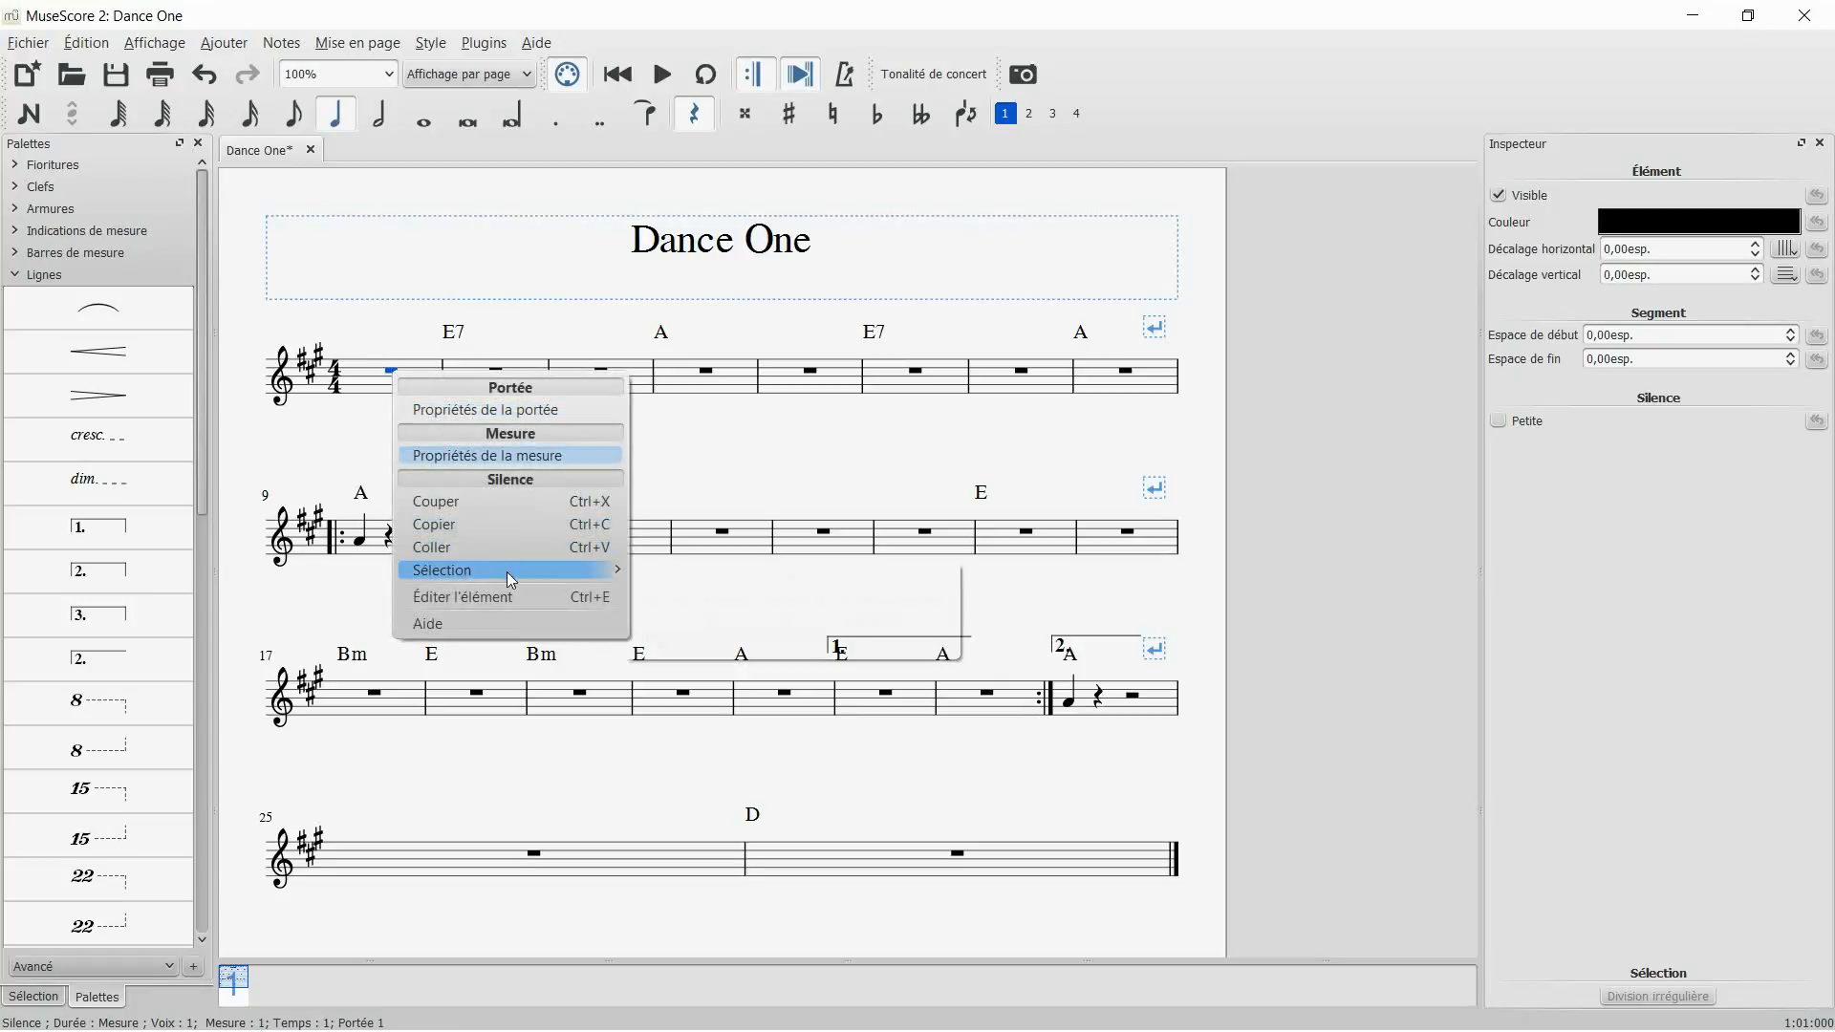
{"action": "mouse_move", "coordinate": [512, 578]}
{"action": "left_click", "coordinate": [669, 575]}
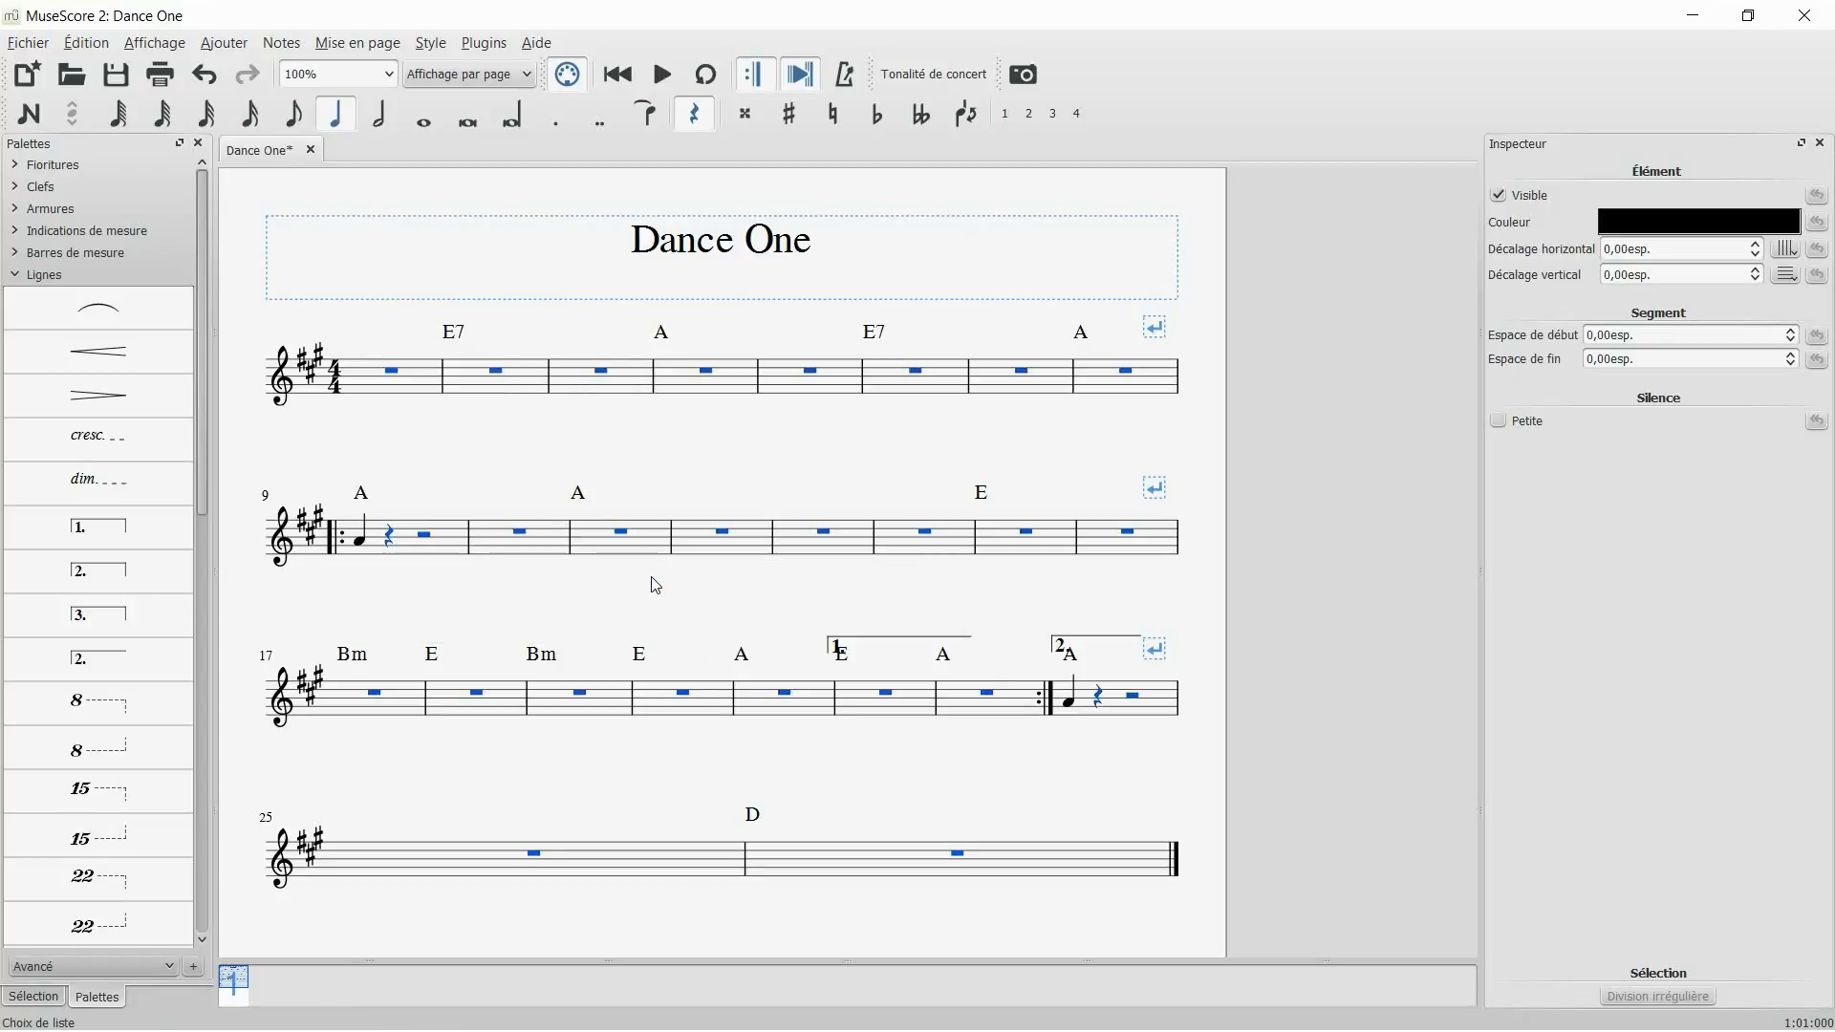
{"action": "left_click", "coordinate": [1499, 195]}
{"action": "left_click", "coordinate": [1260, 384]}
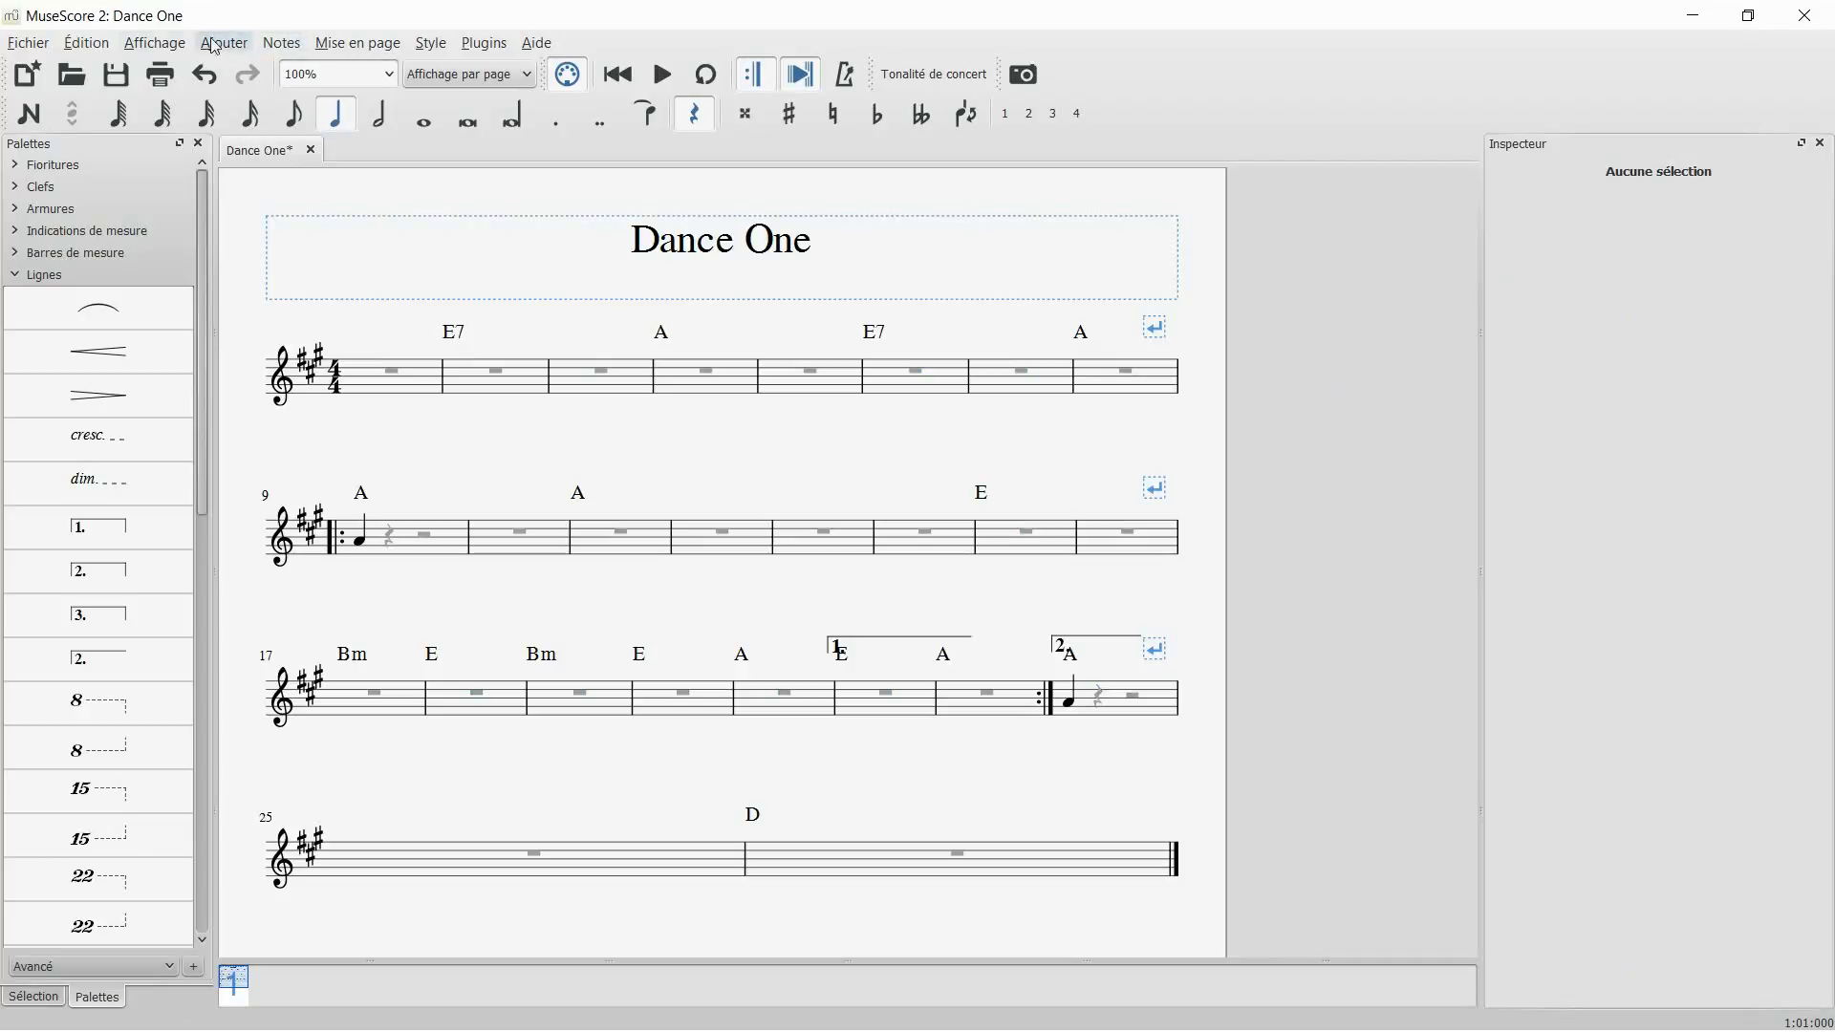
{"action": "left_click", "coordinate": [155, 43]}
Make the rests in measures 1, 9, 10, 24 and 25 visible again
{"action": "left_click", "coordinate": [393, 374]}
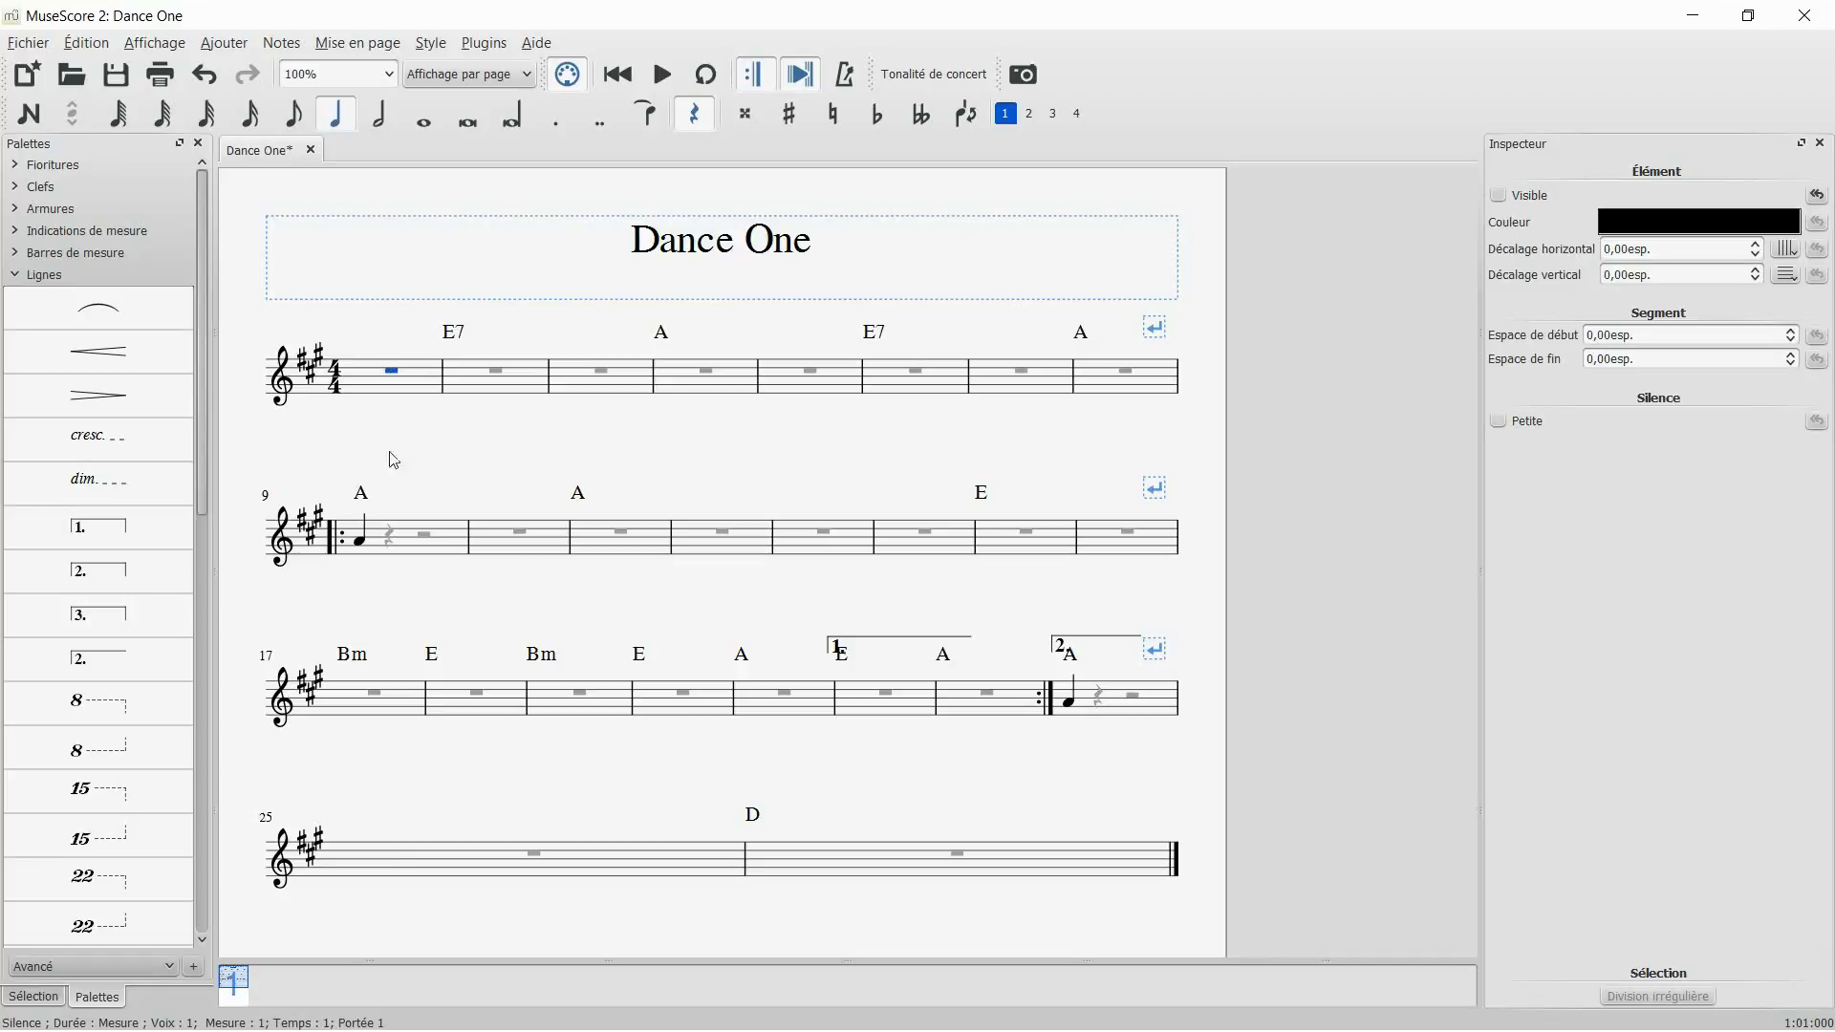
{"action": "left_click", "coordinate": [392, 545], "text": "ctrl"}
{"action": "left_click", "coordinate": [424, 543], "text": "ctrl"}
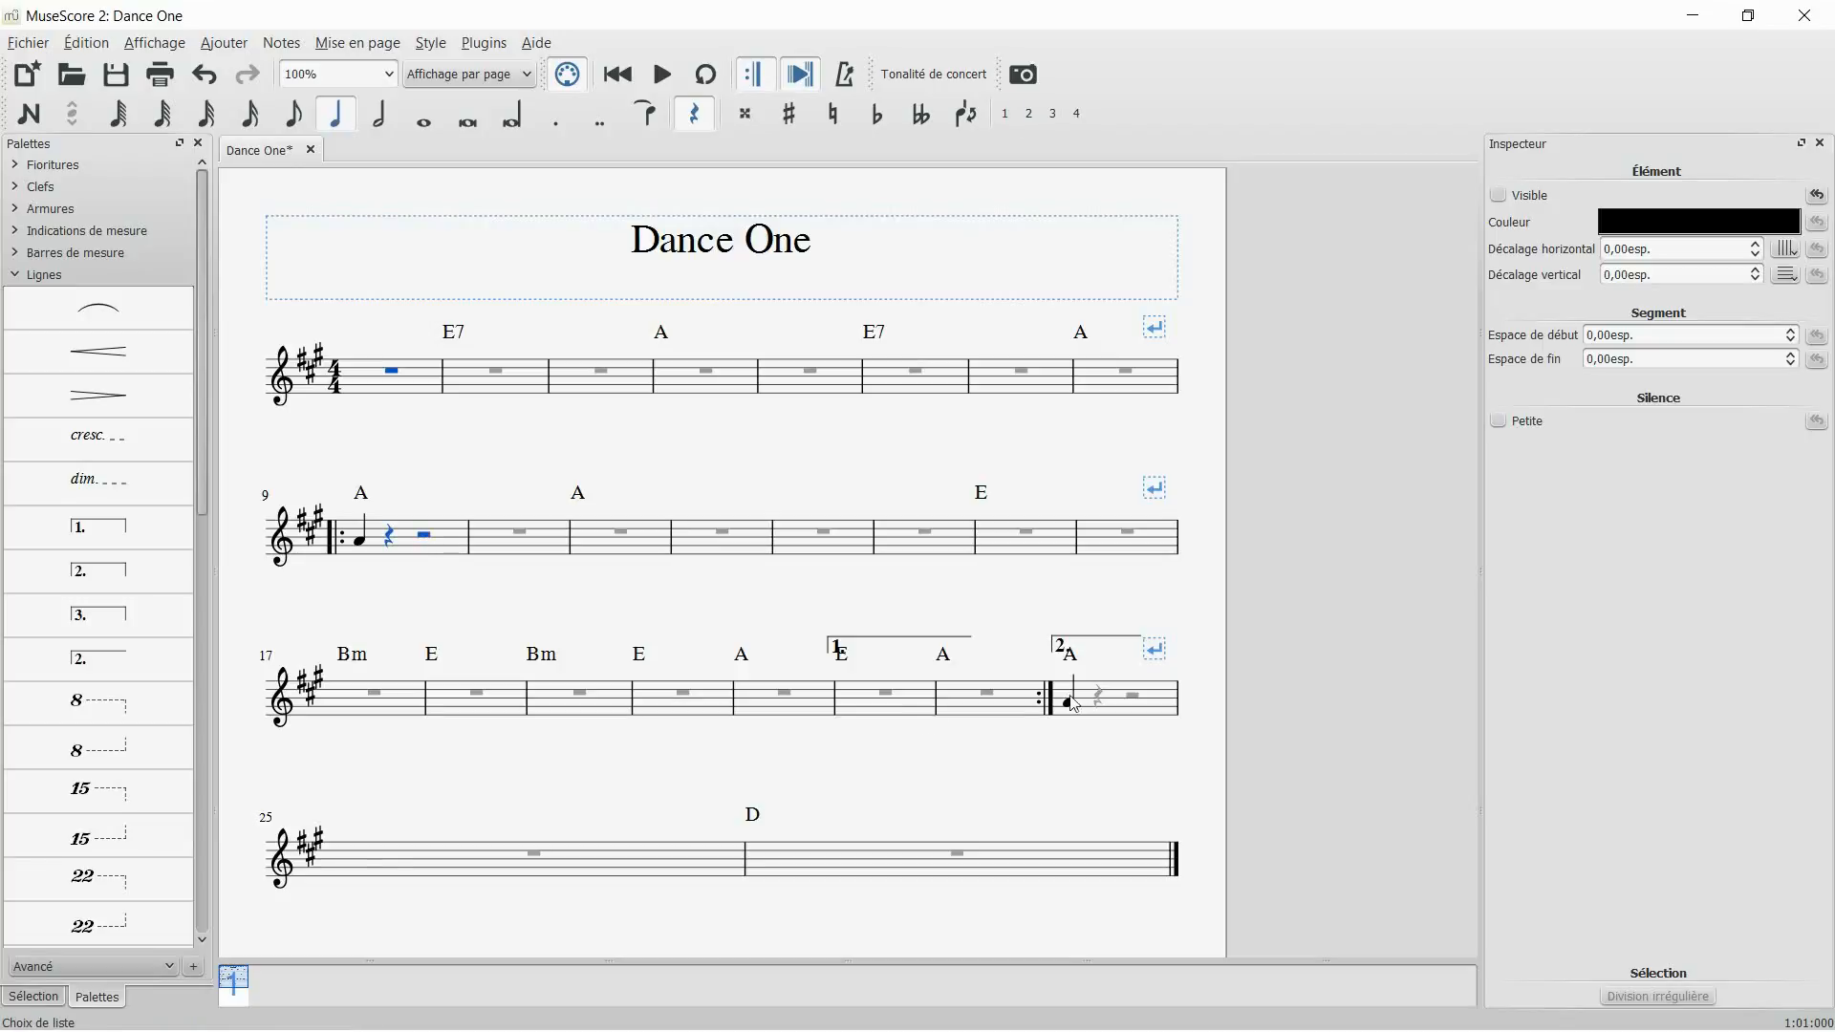
{"action": "left_click", "coordinate": [1100, 698], "text": "ctrl"}
{"action": "left_click", "coordinate": [1136, 696], "text": "ctrl"}
{"action": "left_click", "coordinate": [535, 856], "text": "ctrl"}
{"action": "left_click", "coordinate": [530, 540], "text": "ctrl"}
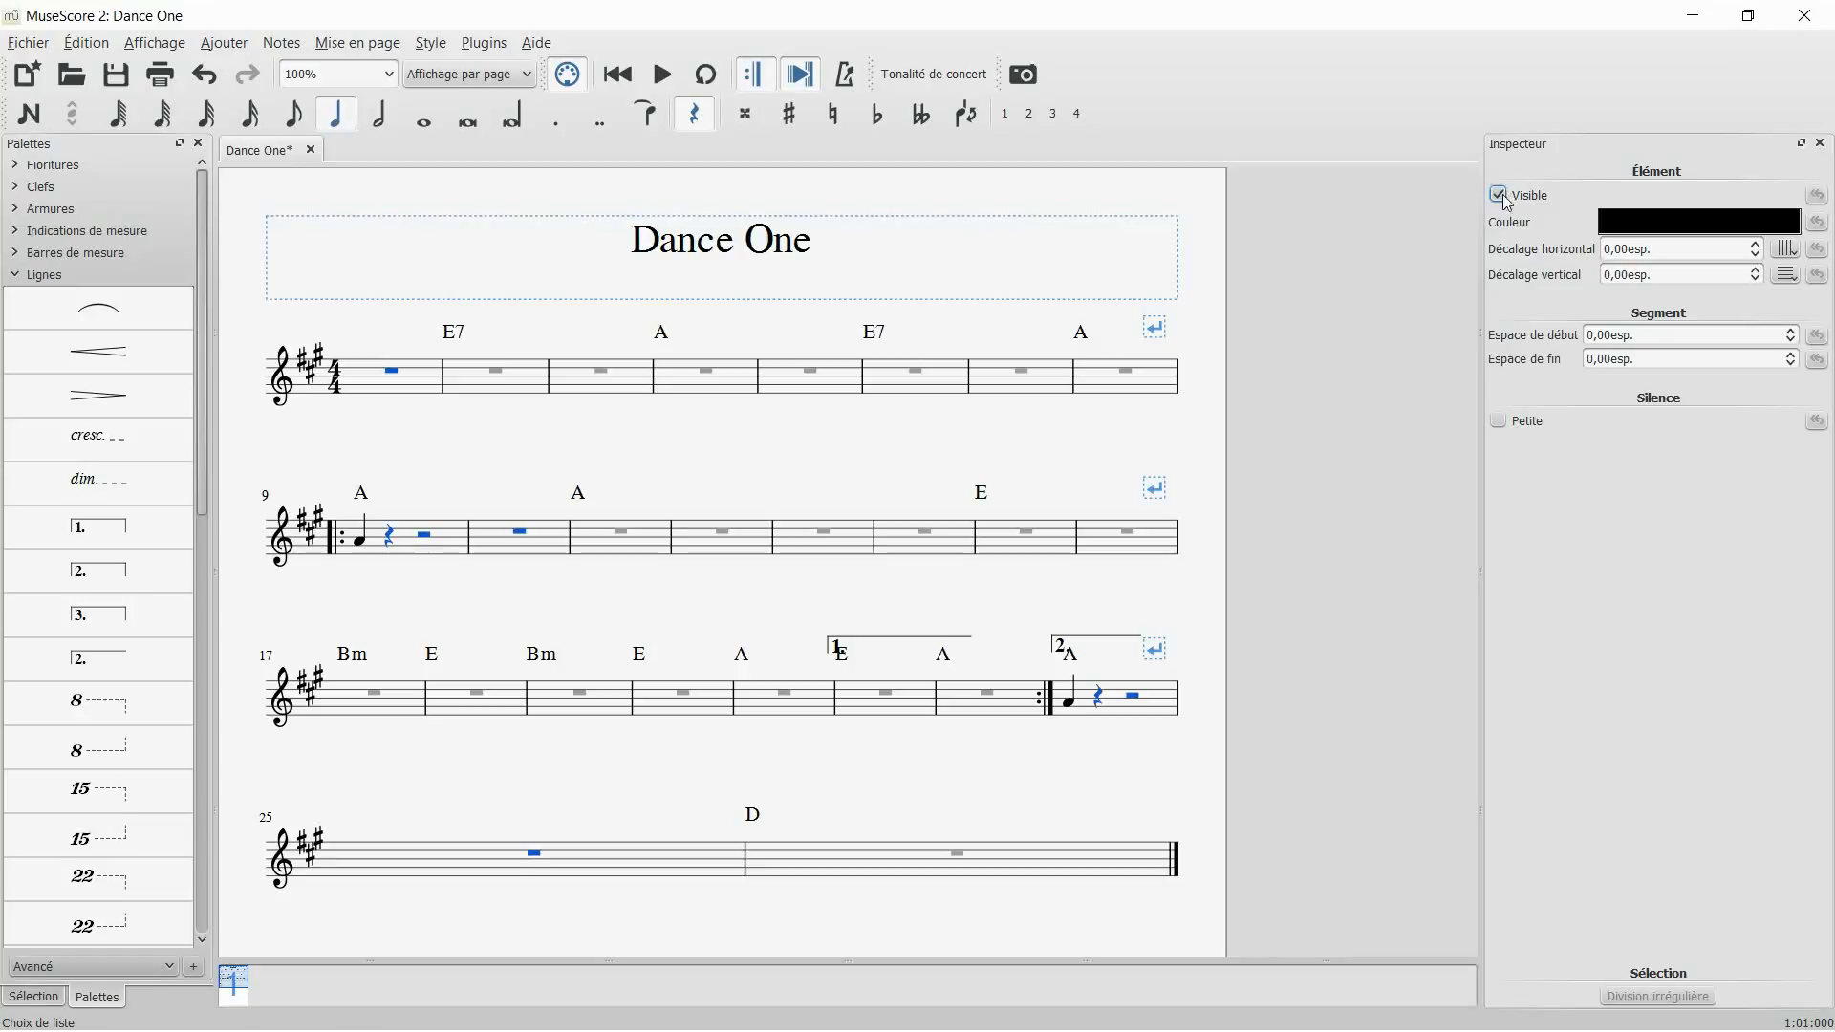
{"action": "left_click", "coordinate": [1398, 330]}
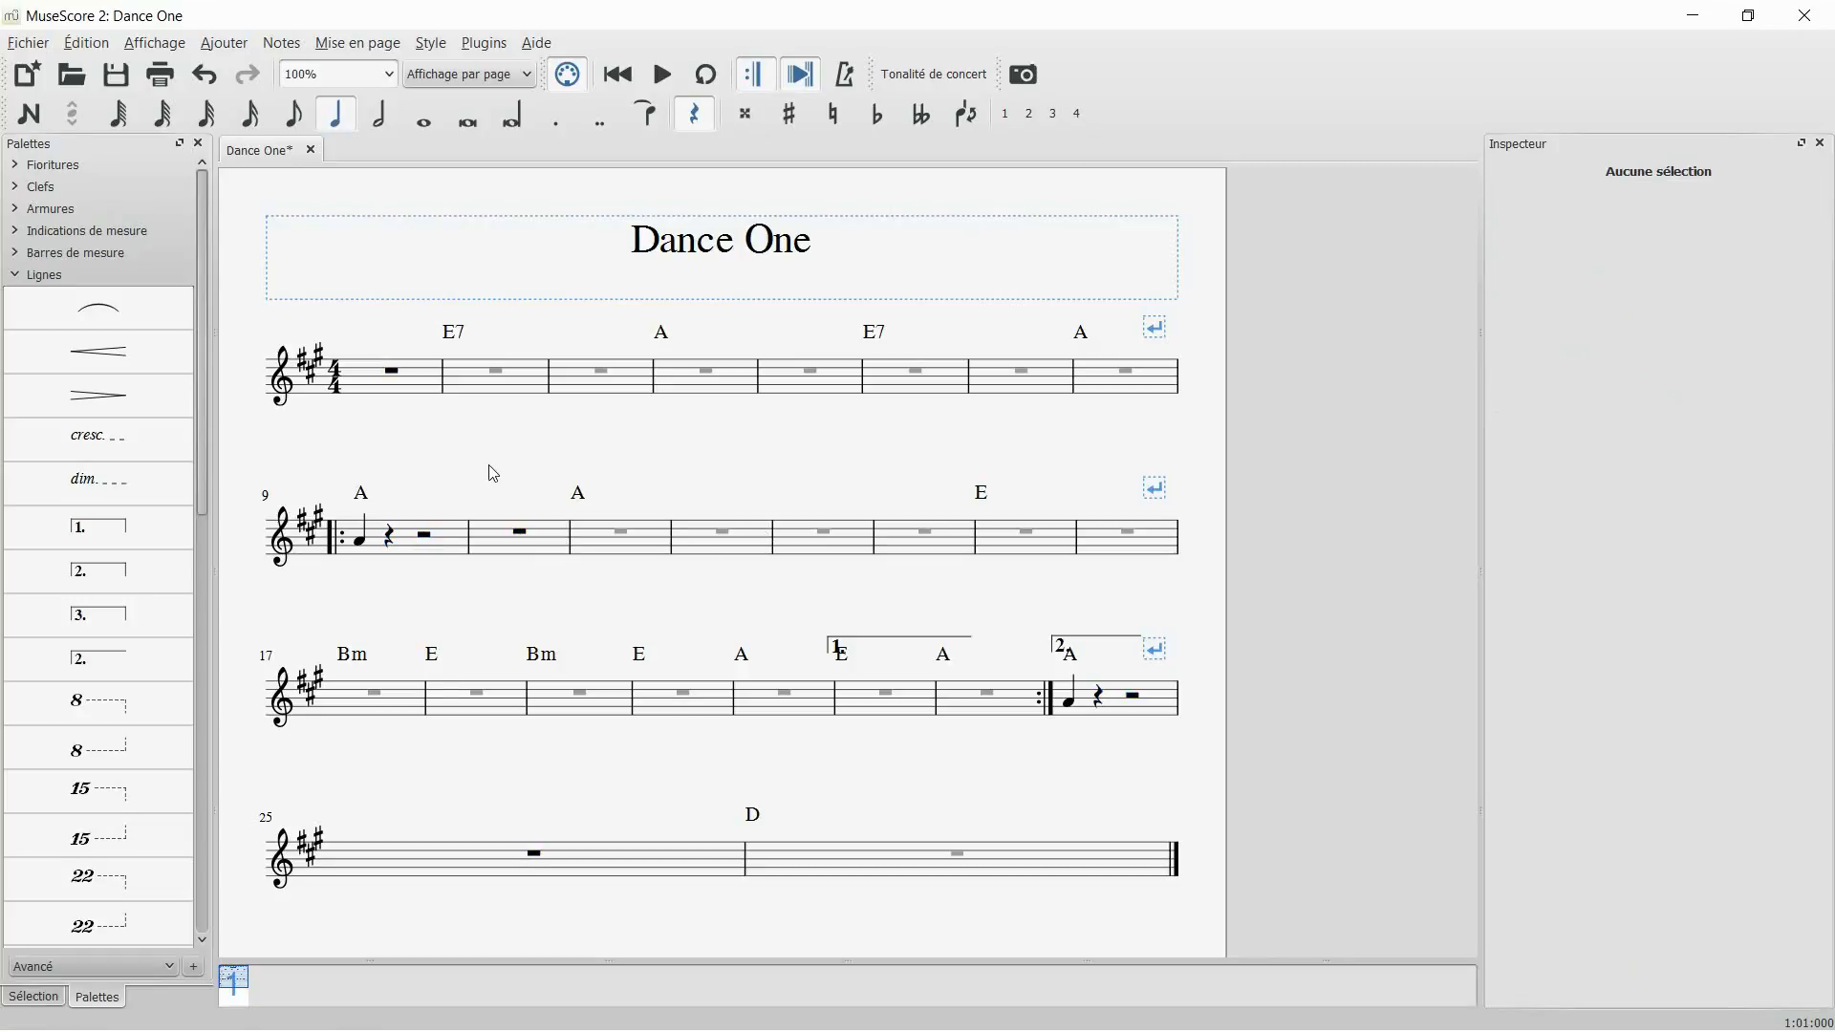
Add one-measure repeat signs to measures 3, 5 and 7
{"action": "left_click", "coordinate": [15, 278]}
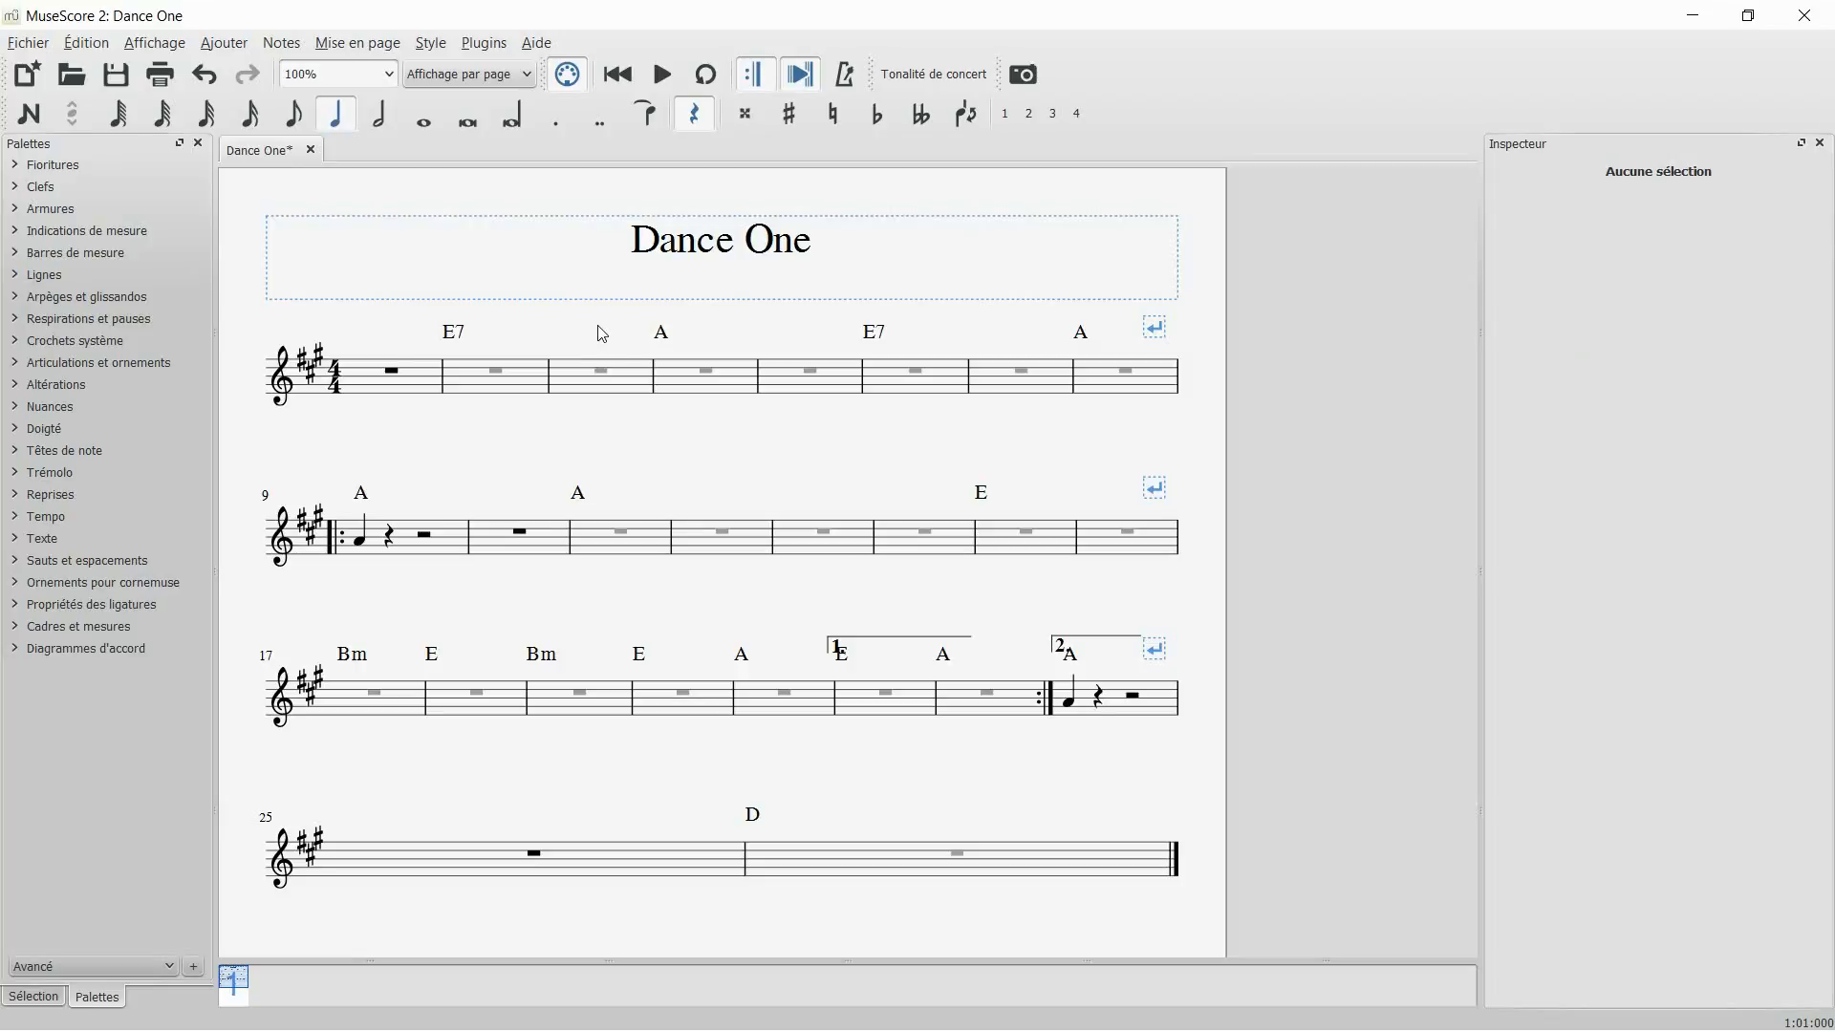
{"action": "left_click", "coordinate": [582, 389]}
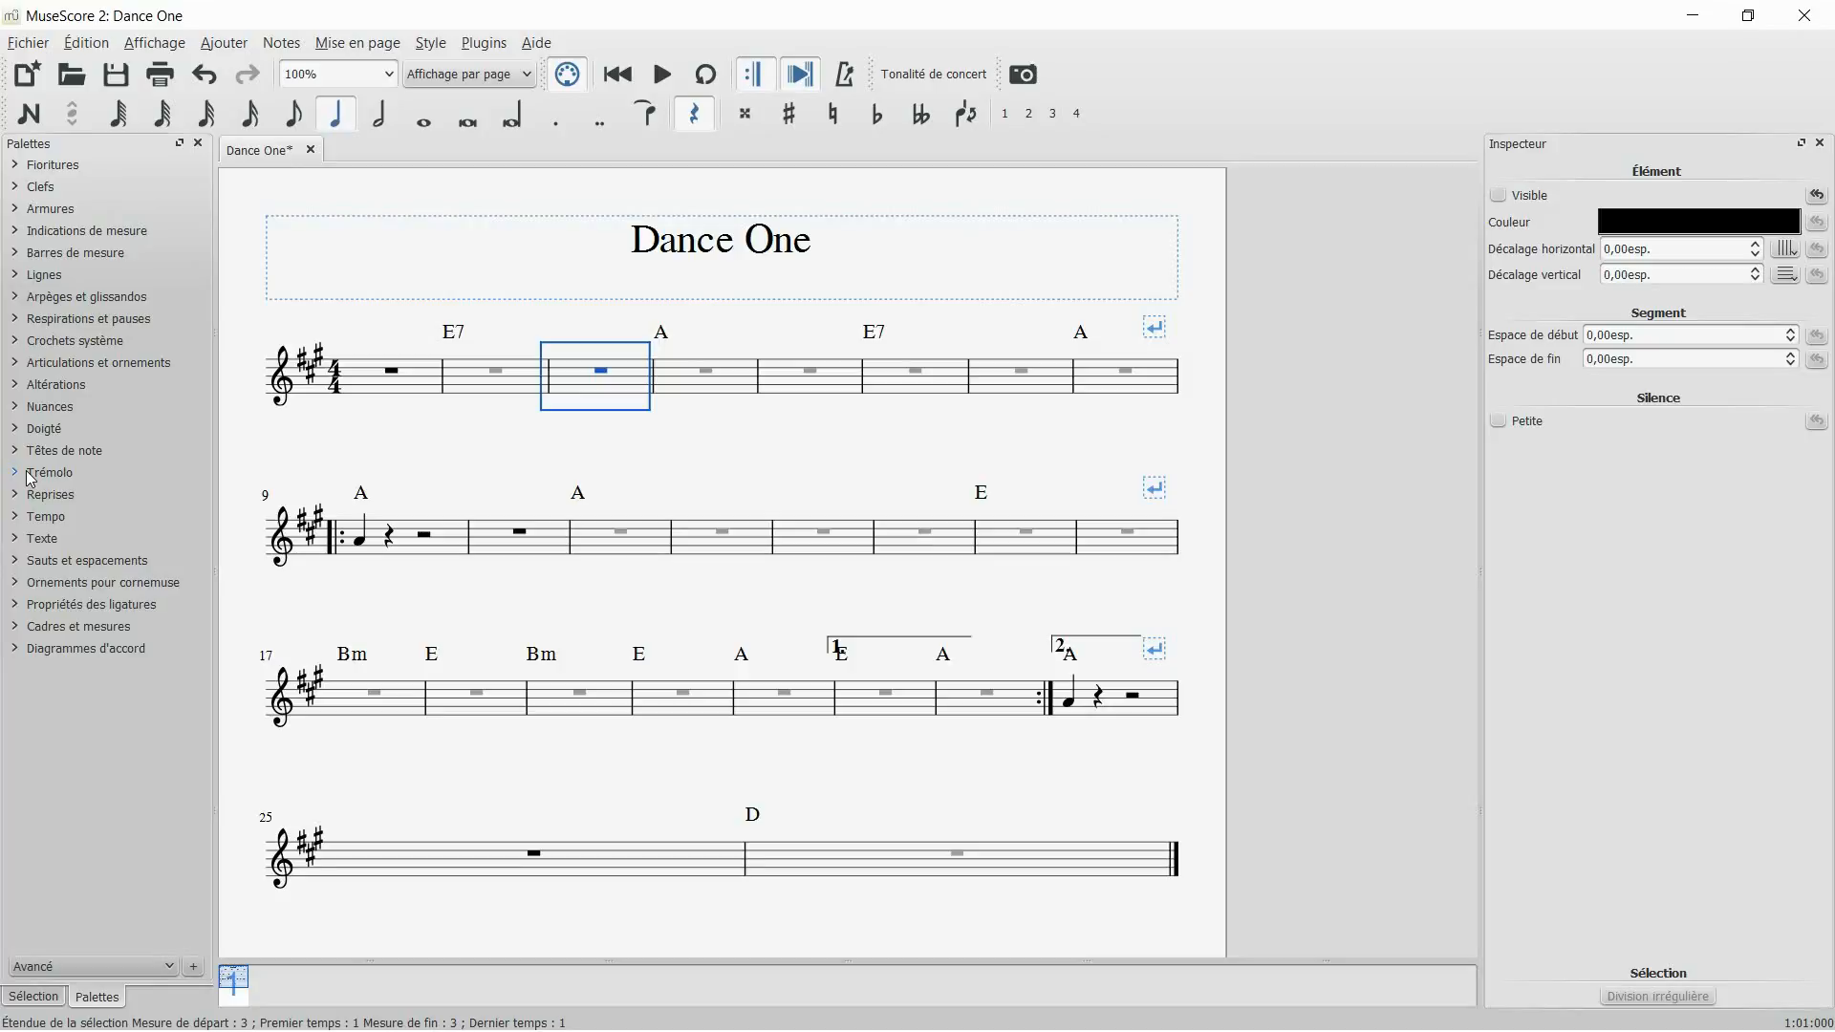
{"action": "left_click", "coordinate": [43, 495]}
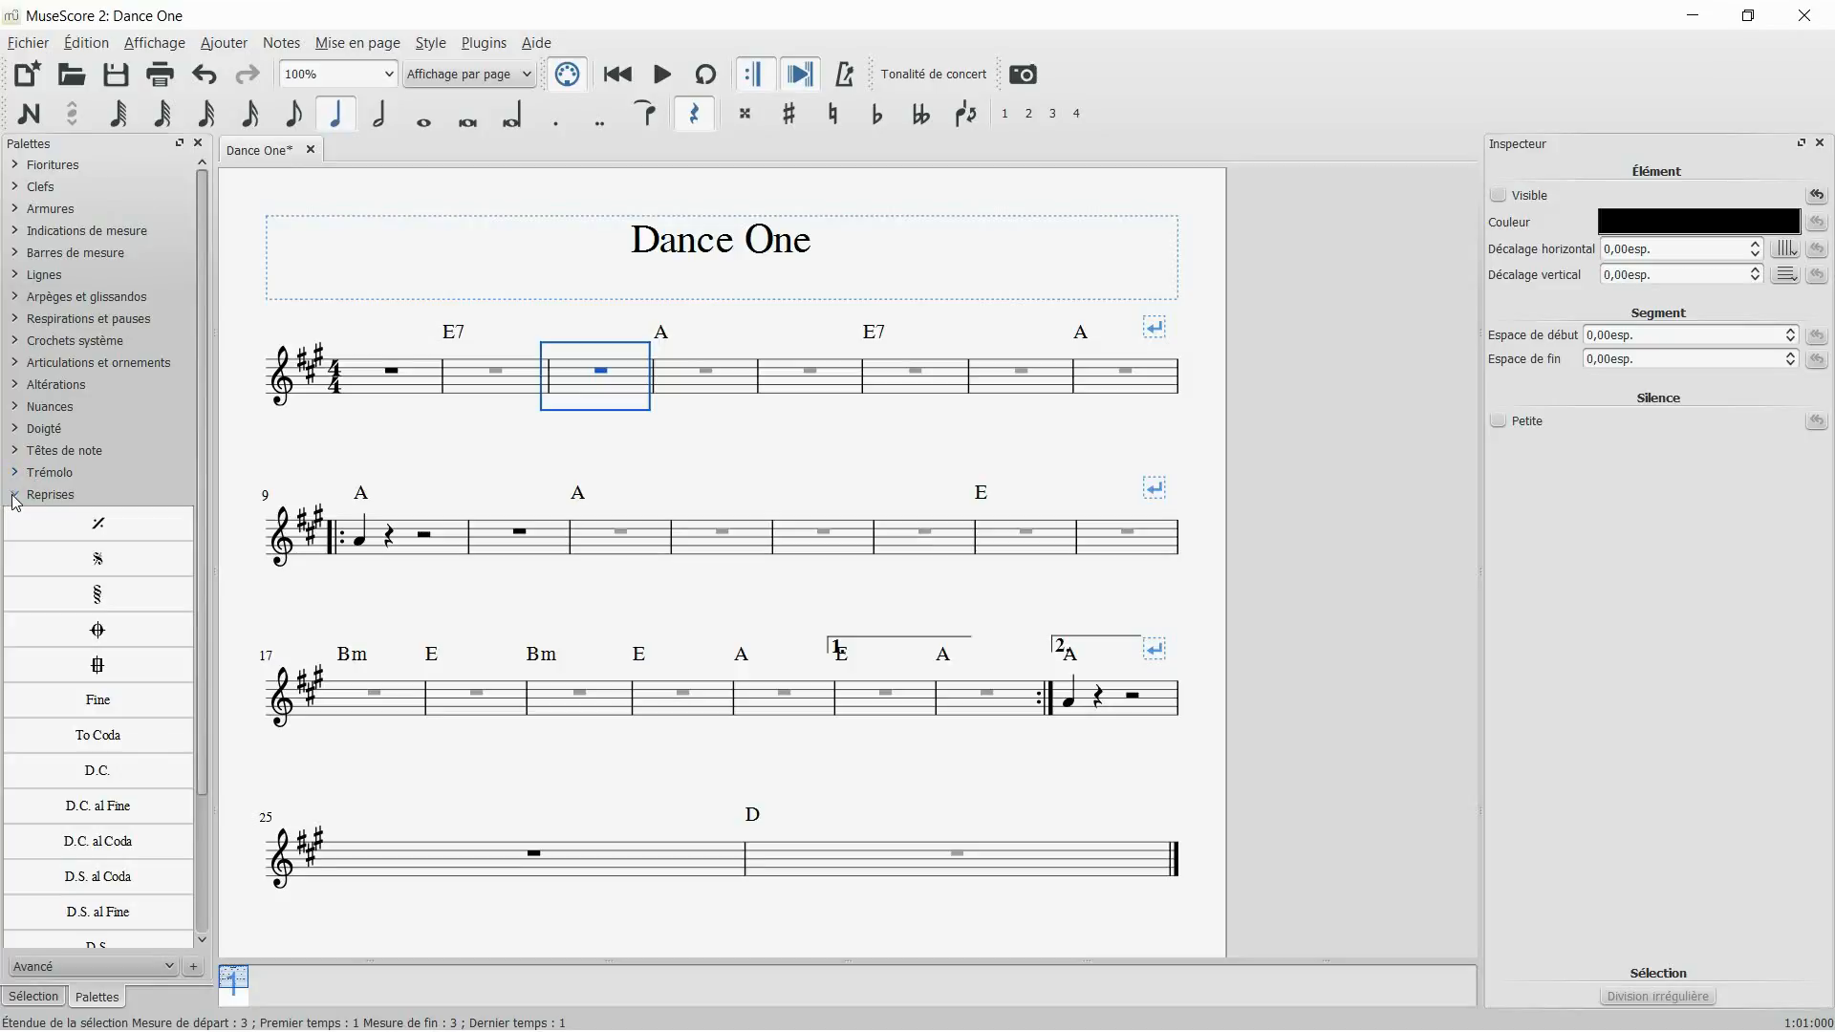
{"action": "double_click", "coordinate": [80, 523]}
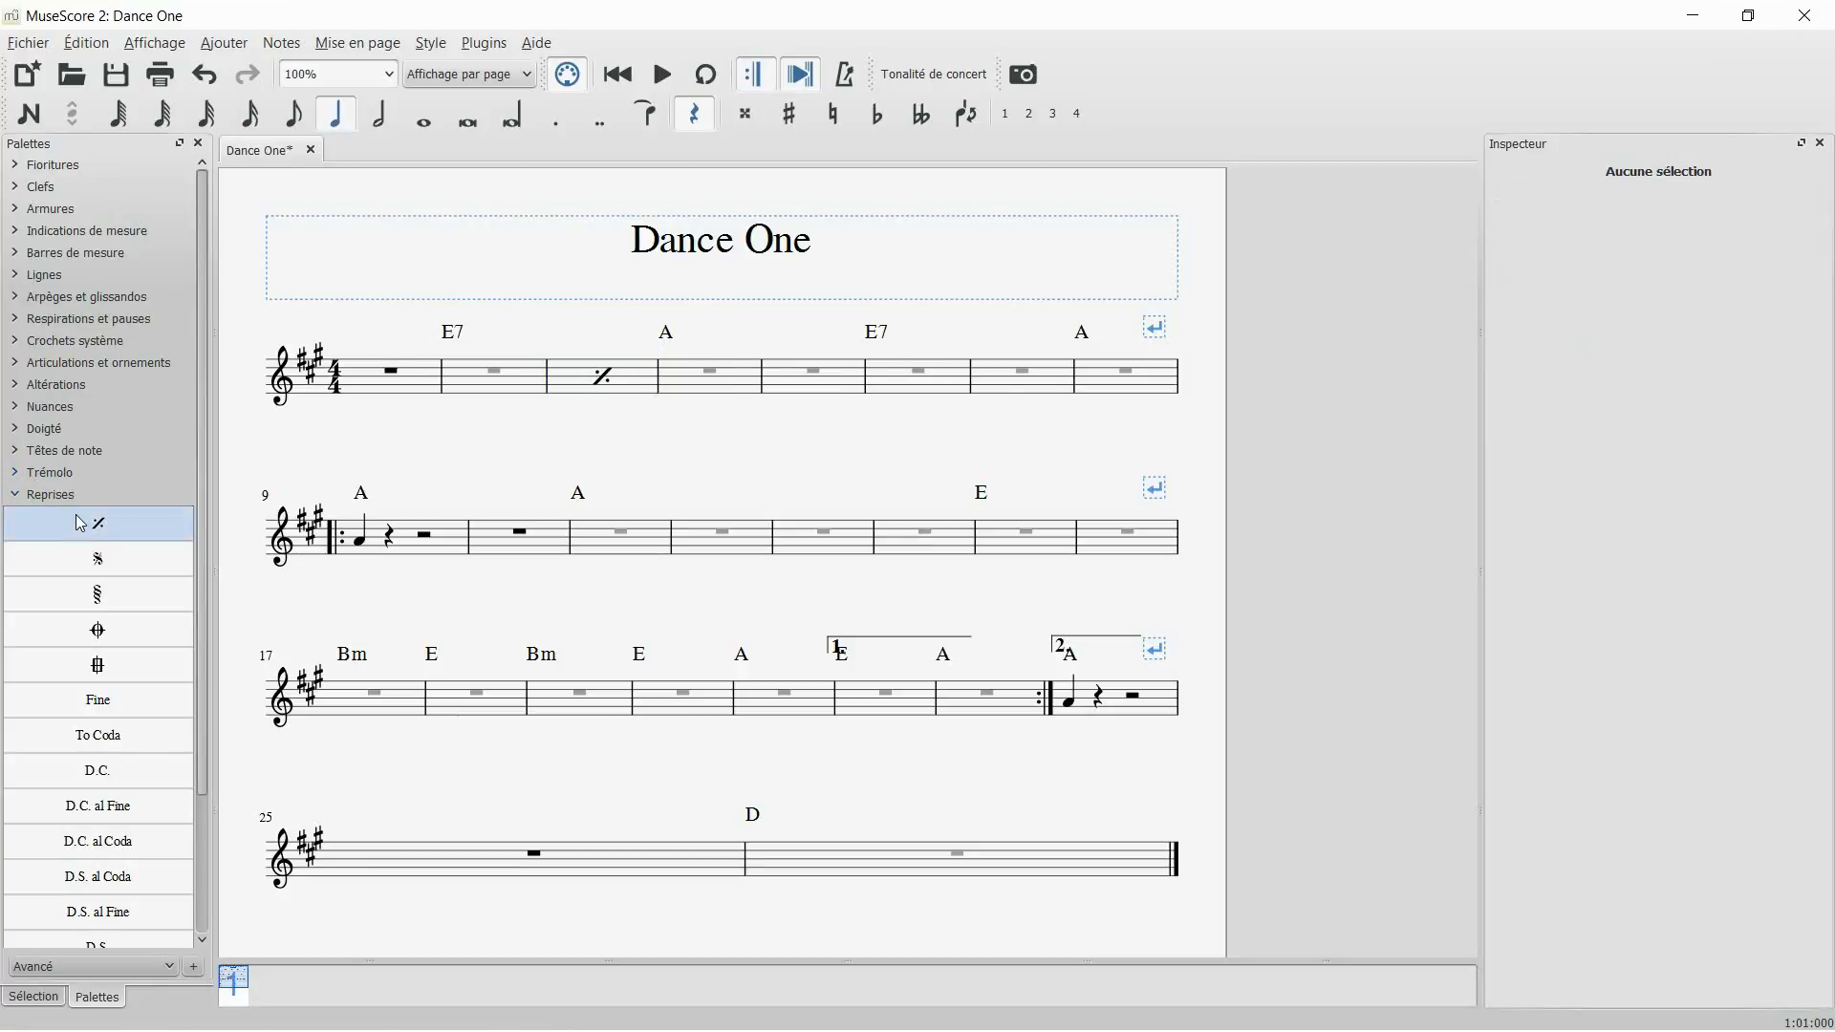
{"action": "left_click", "coordinate": [799, 377]}
{"action": "double_click", "coordinate": [132, 523]}
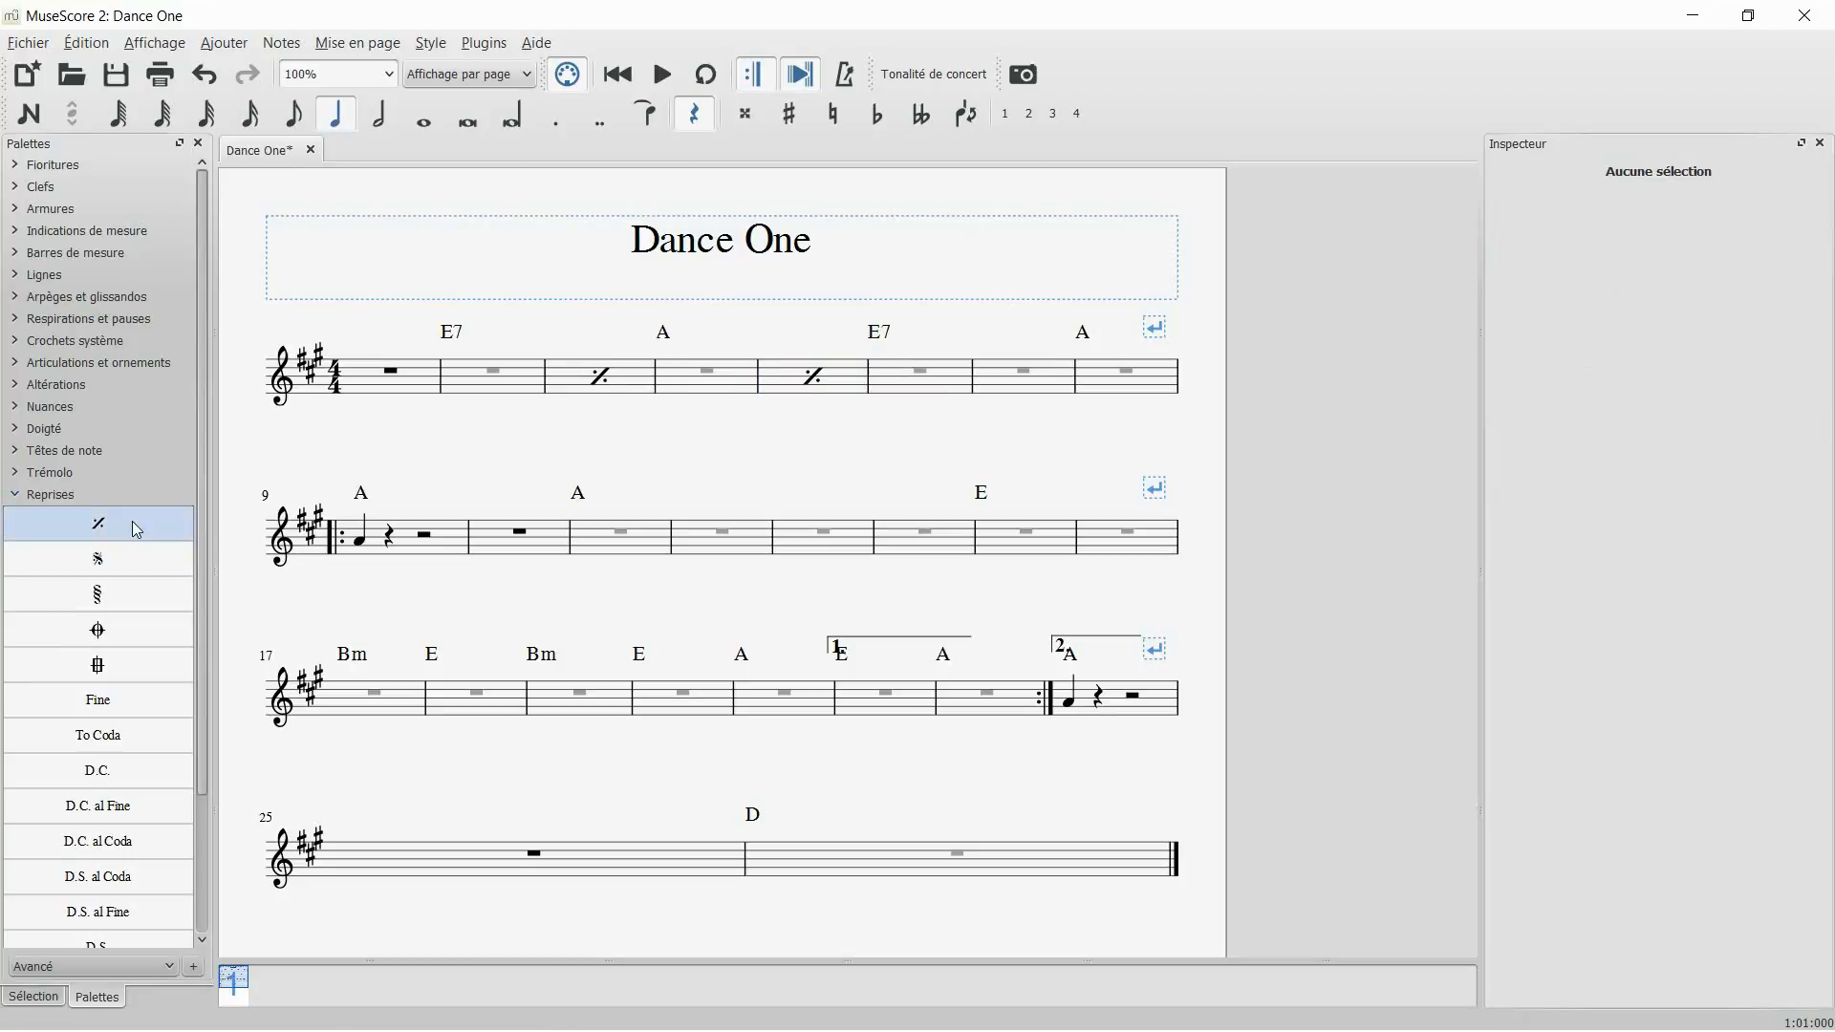
{"action": "left_click", "coordinate": [994, 385]}
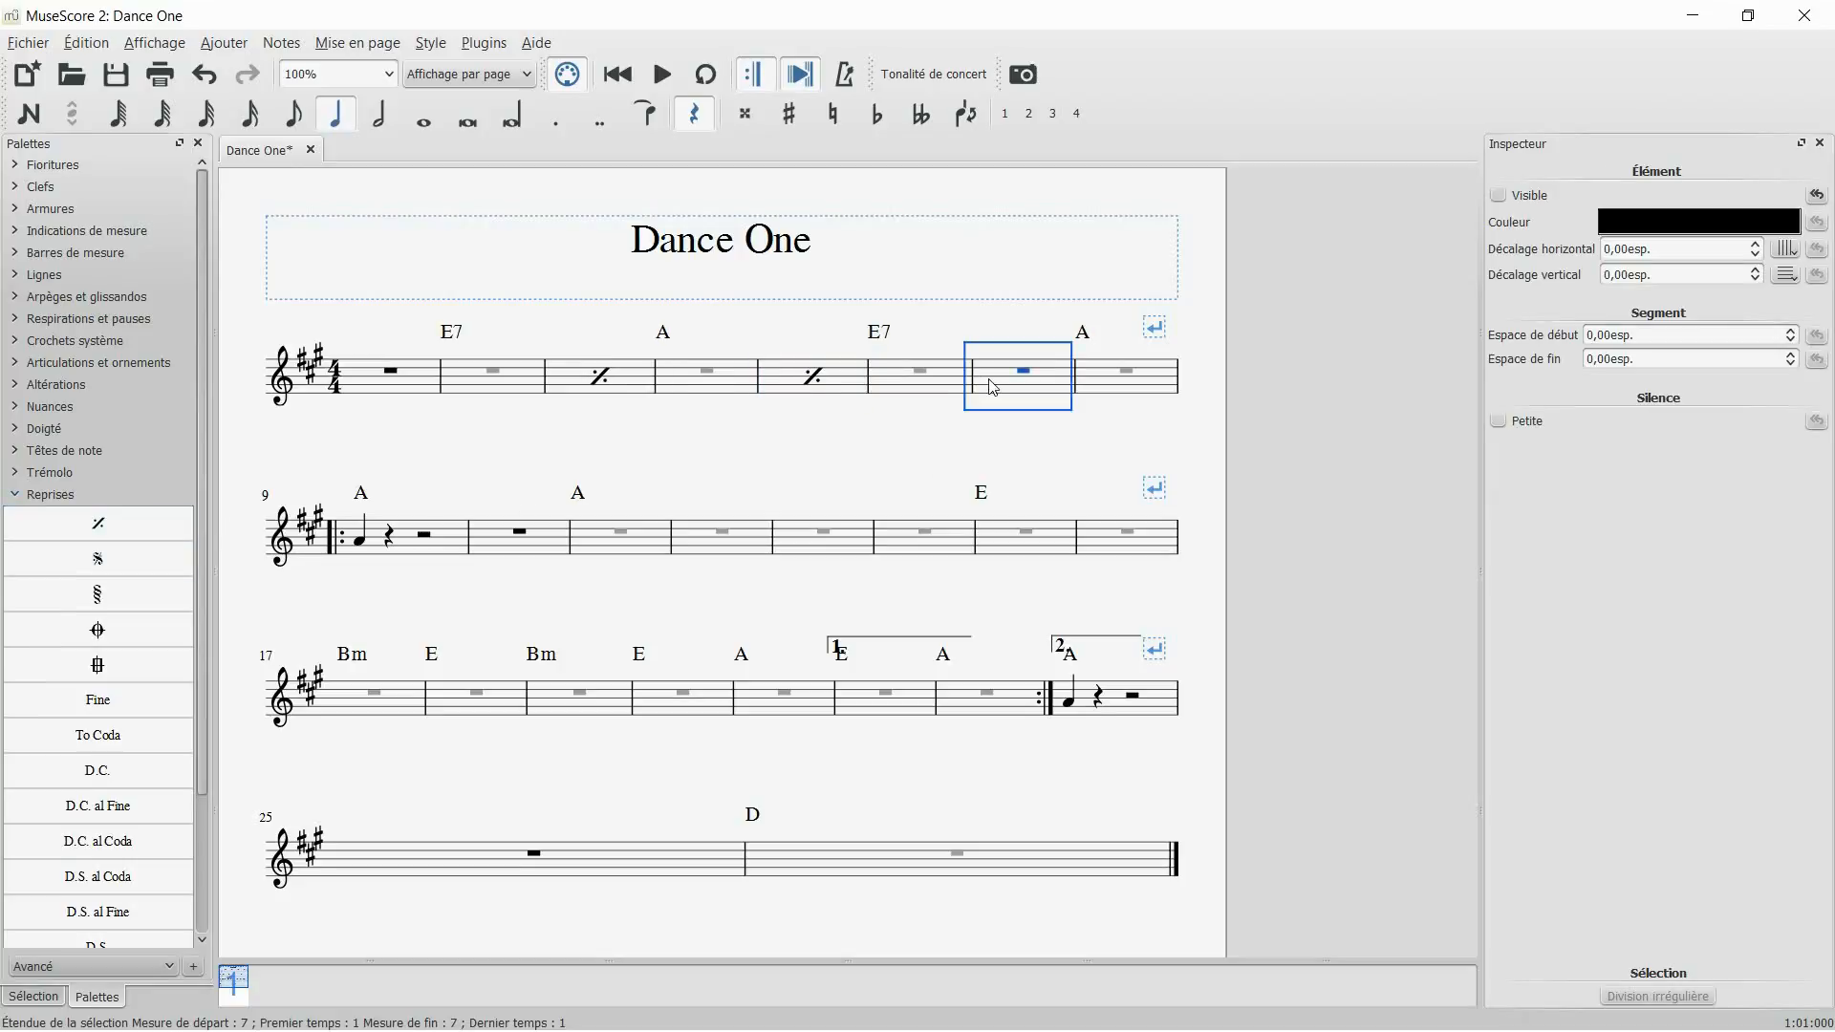
{"action": "double_click", "coordinate": [62, 523]}
Add one-measure repeat signs to measures 12 through 14 and to measure 16
{"action": "left_click", "coordinate": [599, 554]}
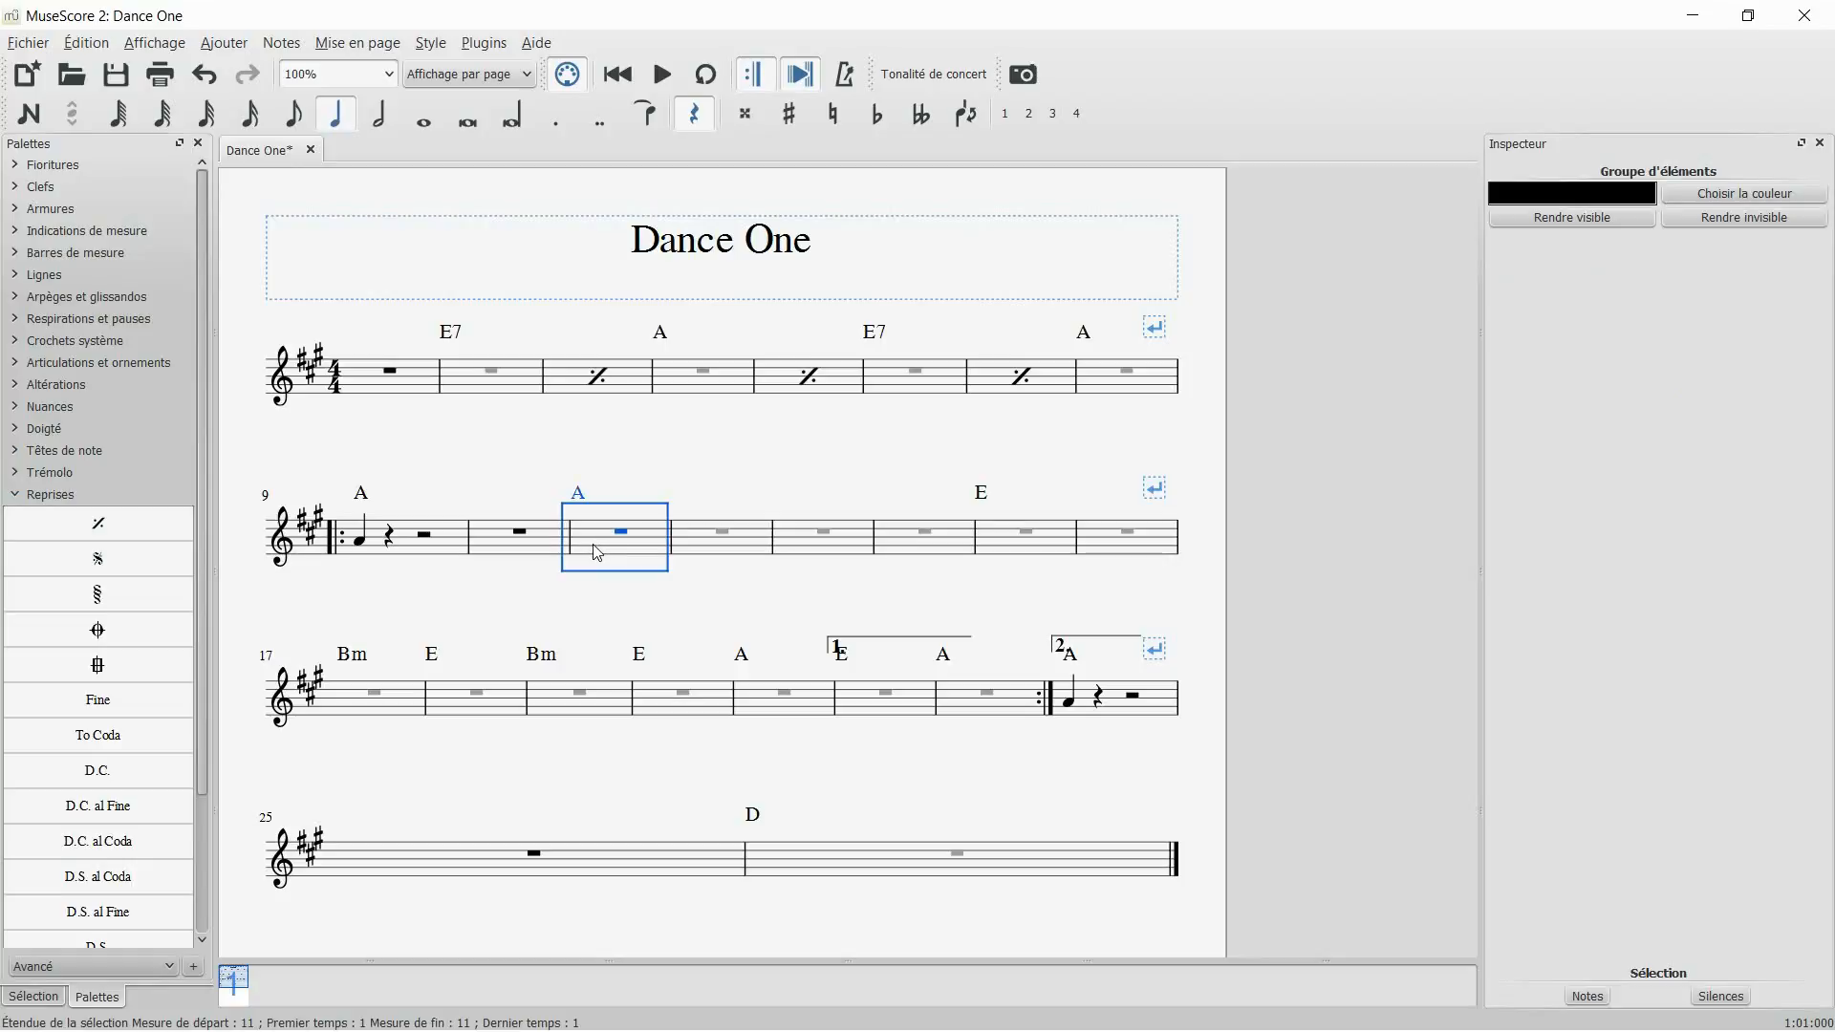
{"action": "left_click", "coordinate": [712, 551]}
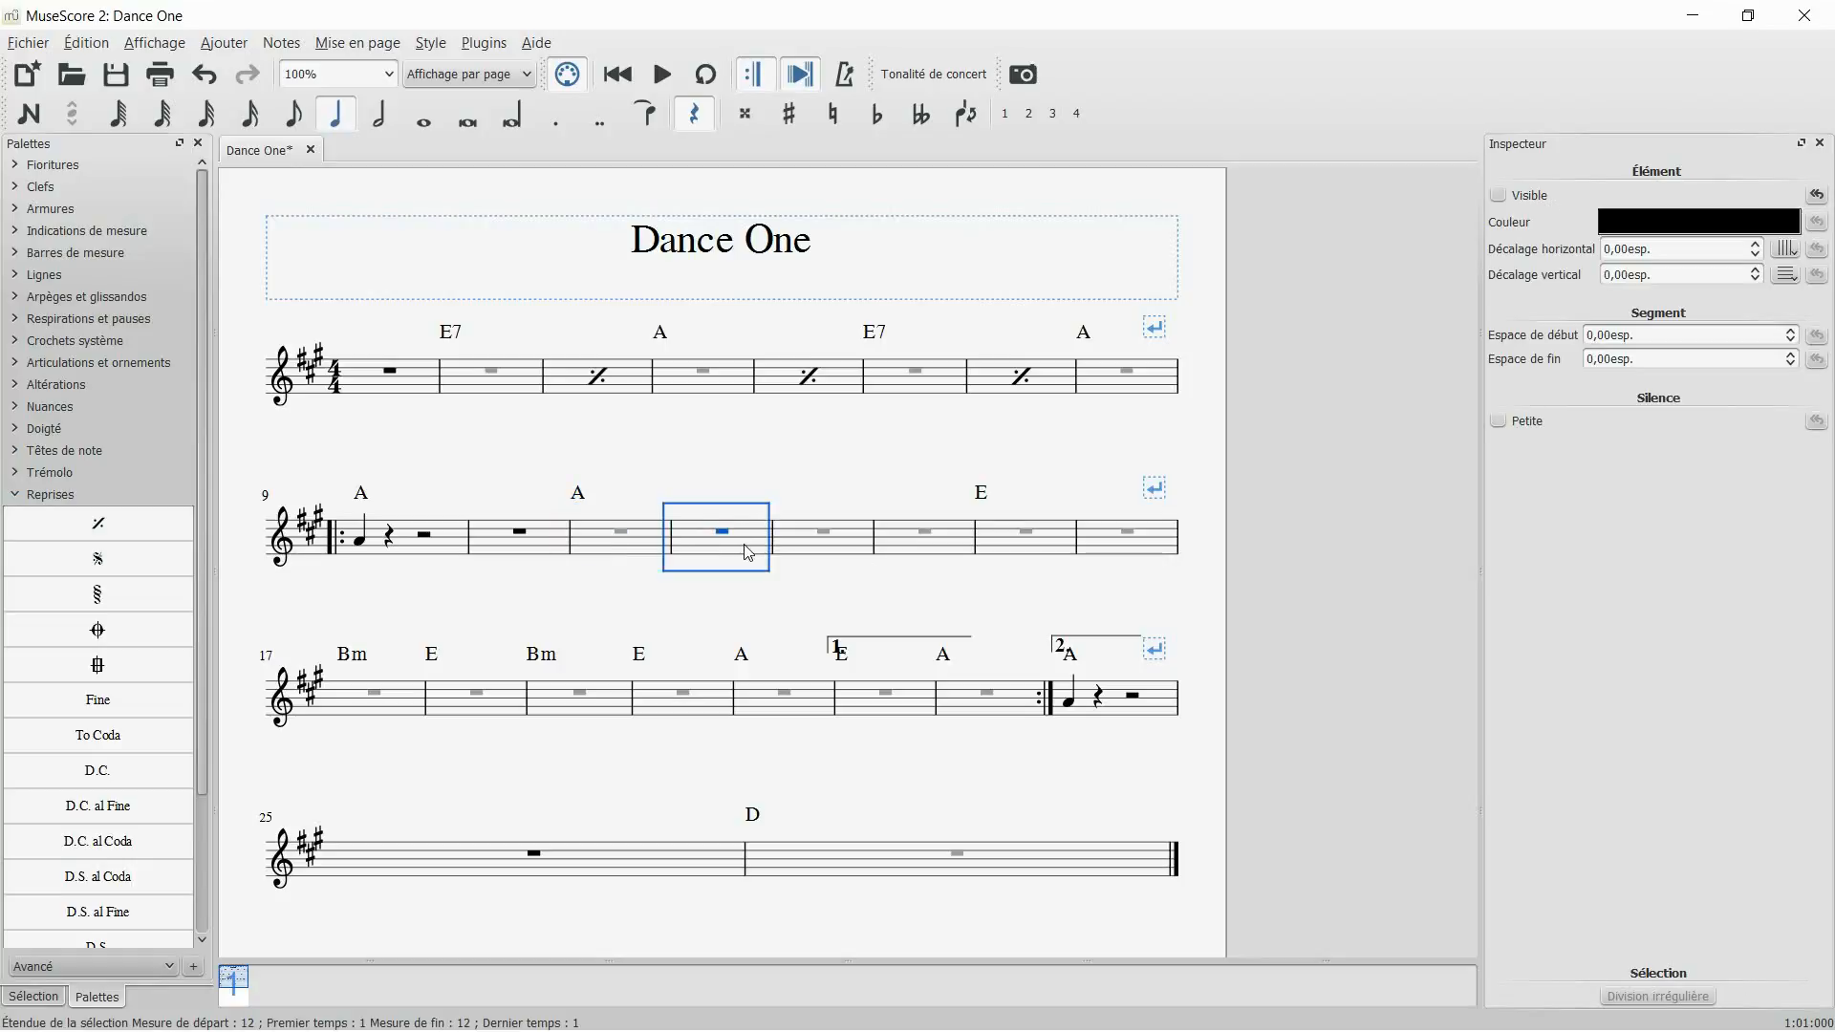
{"action": "left_click", "coordinate": [952, 551], "text": "shift"}
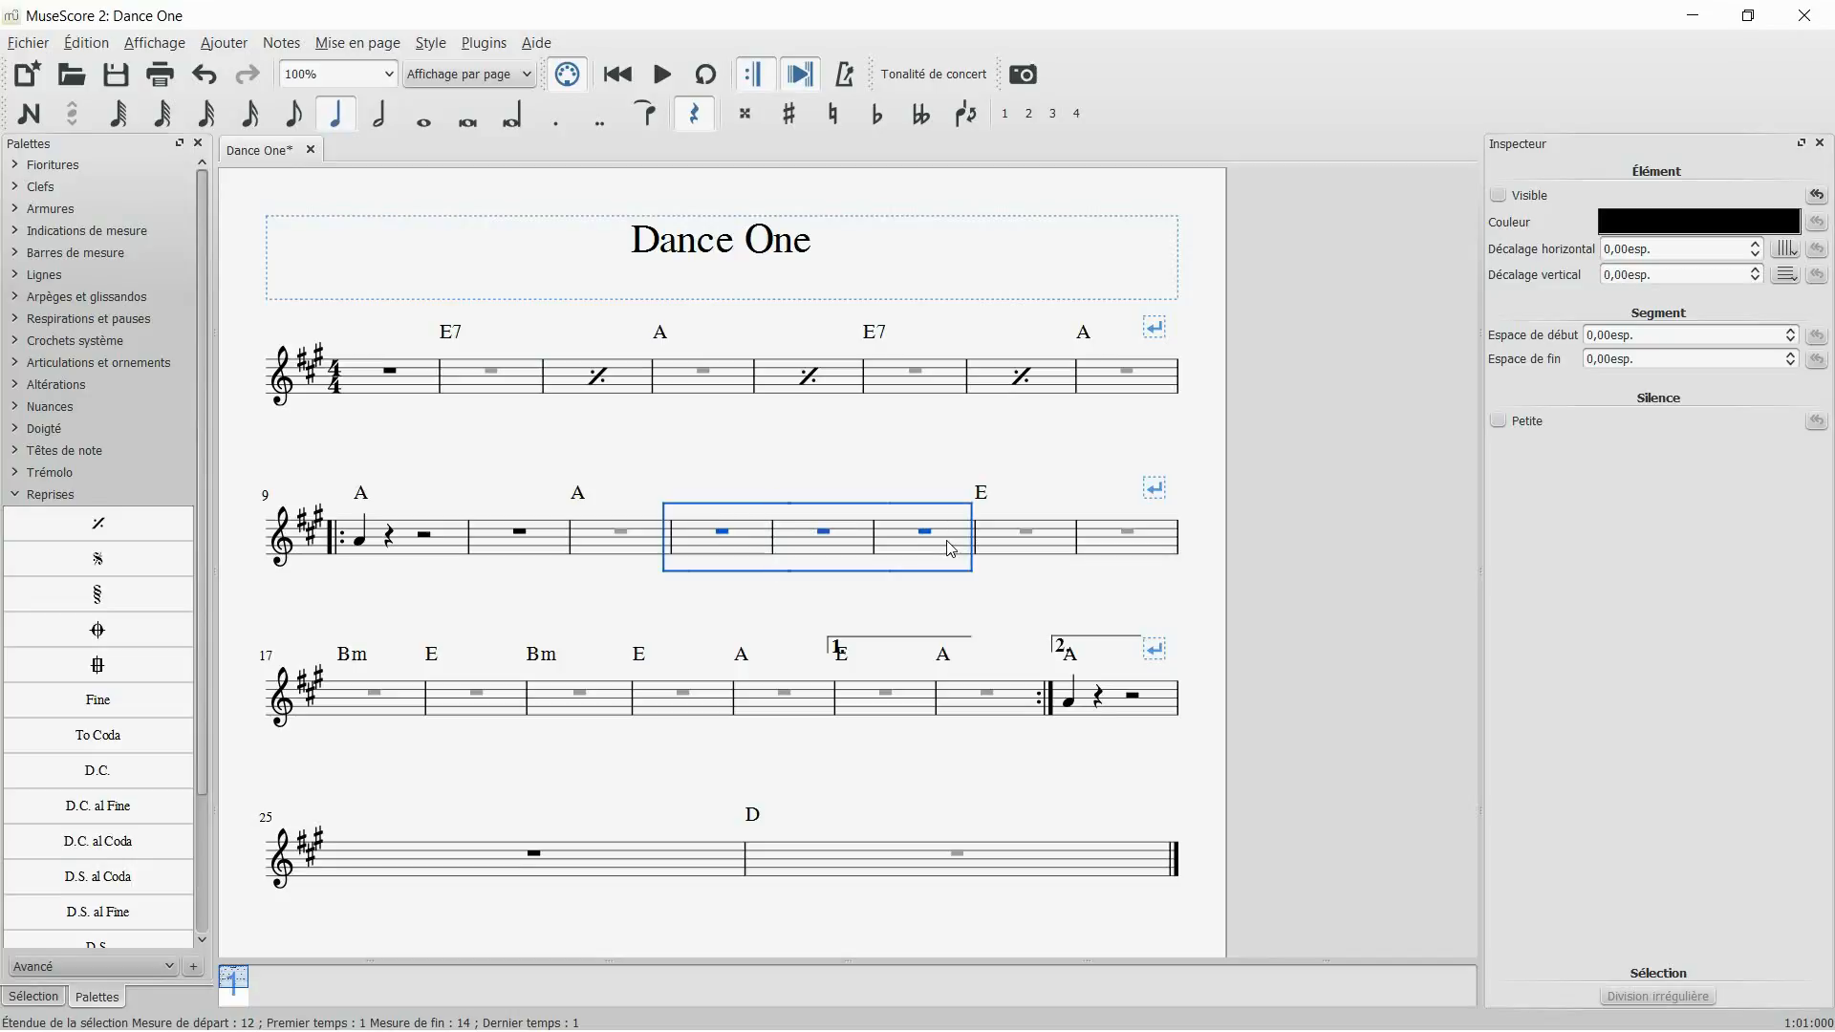
{"action": "double_click", "coordinate": [124, 543]}
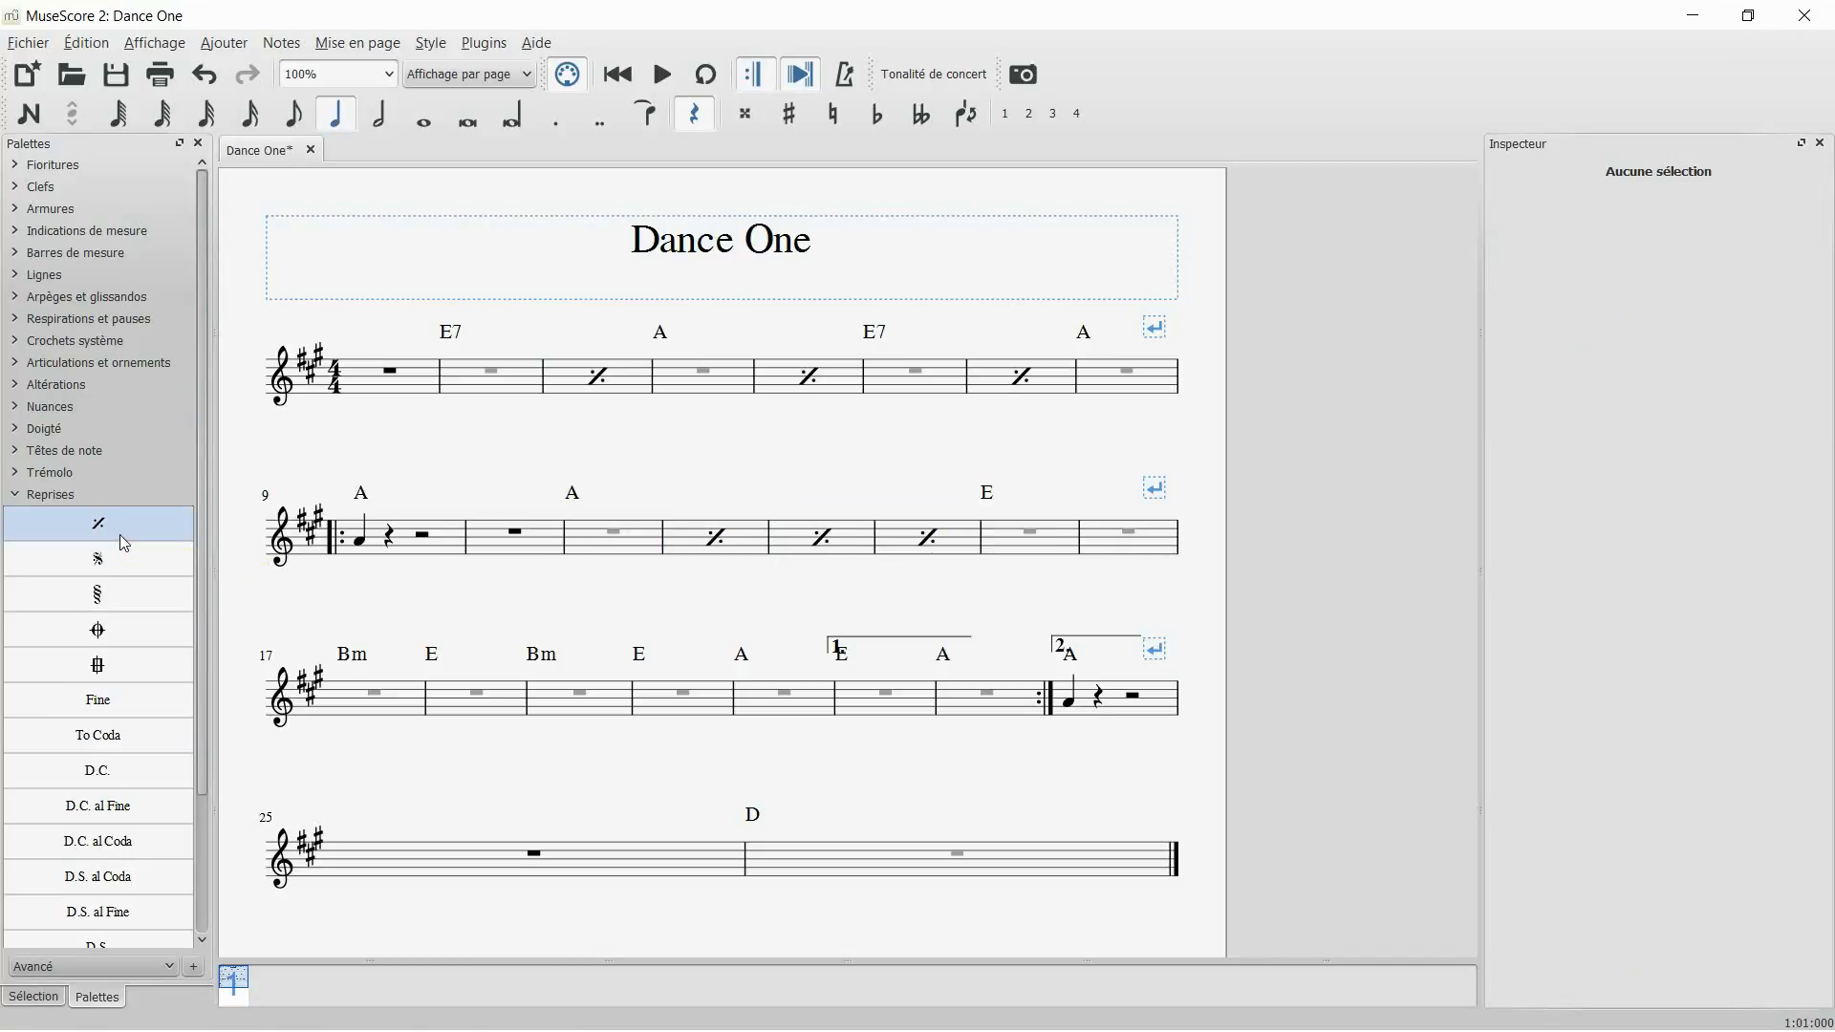
{"action": "left_click", "coordinate": [1123, 542]}
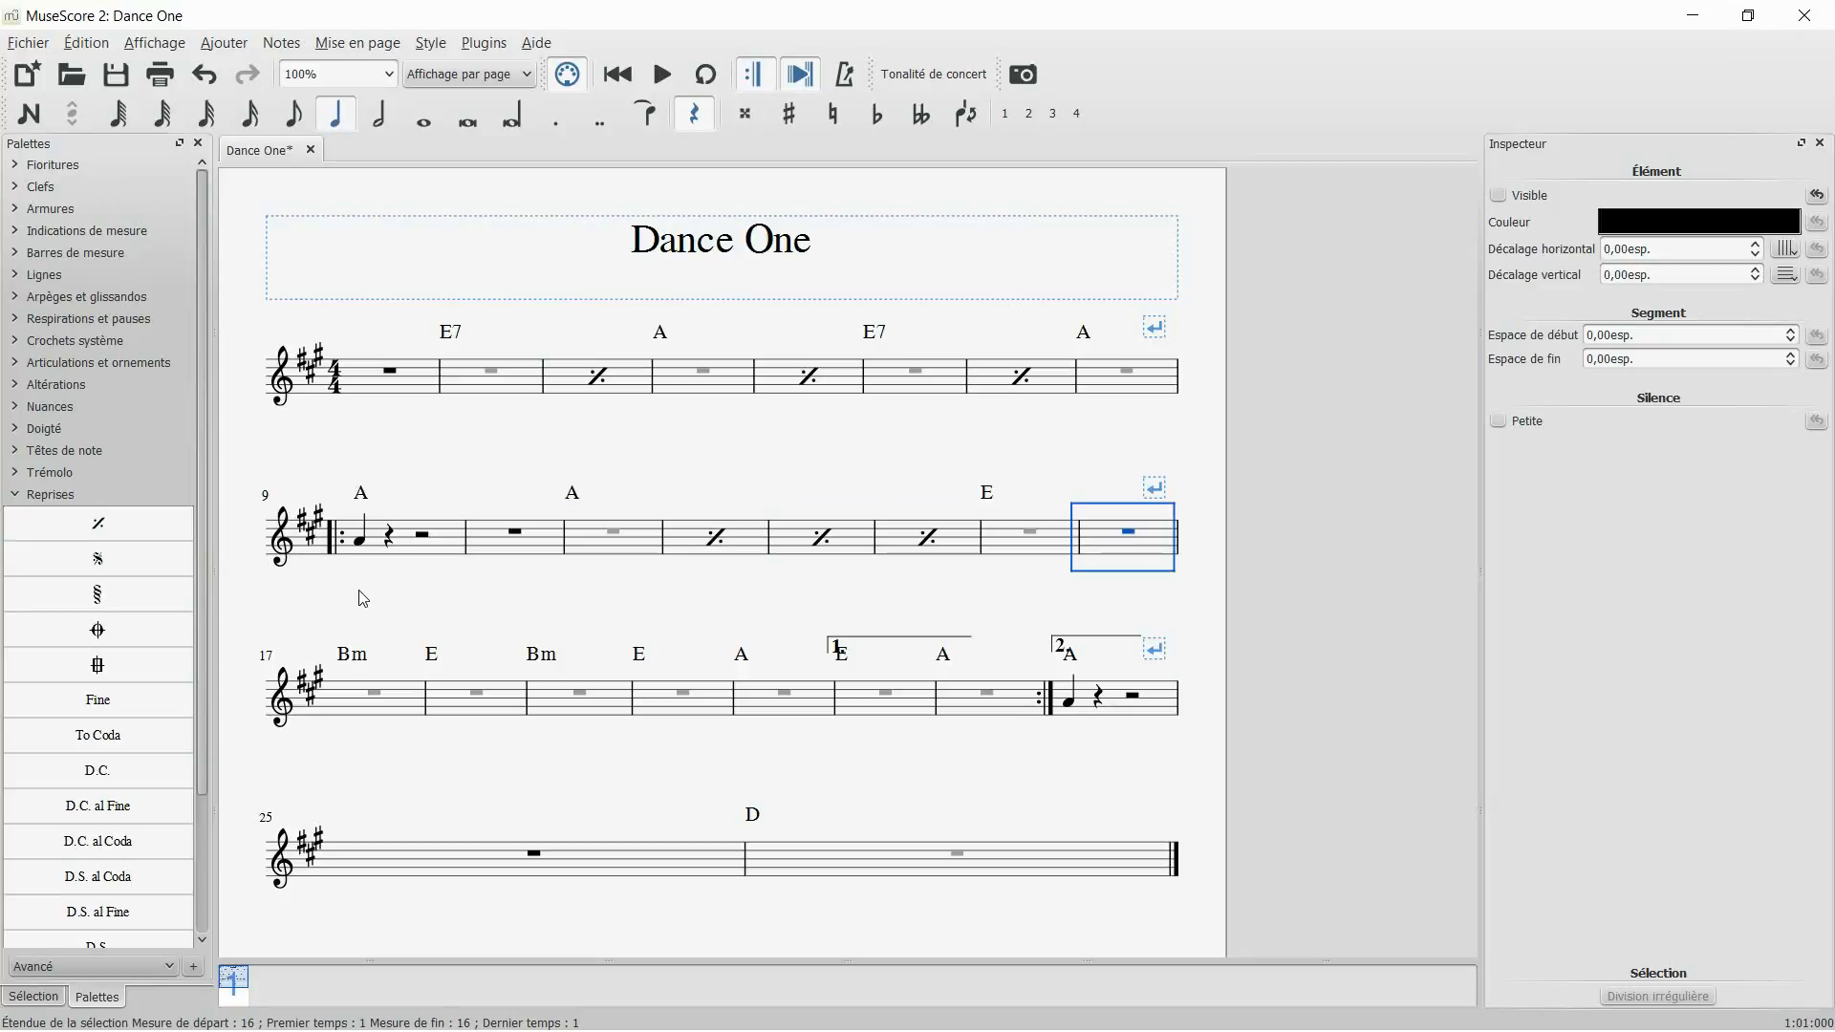
{"action": "double_click", "coordinate": [123, 530]}
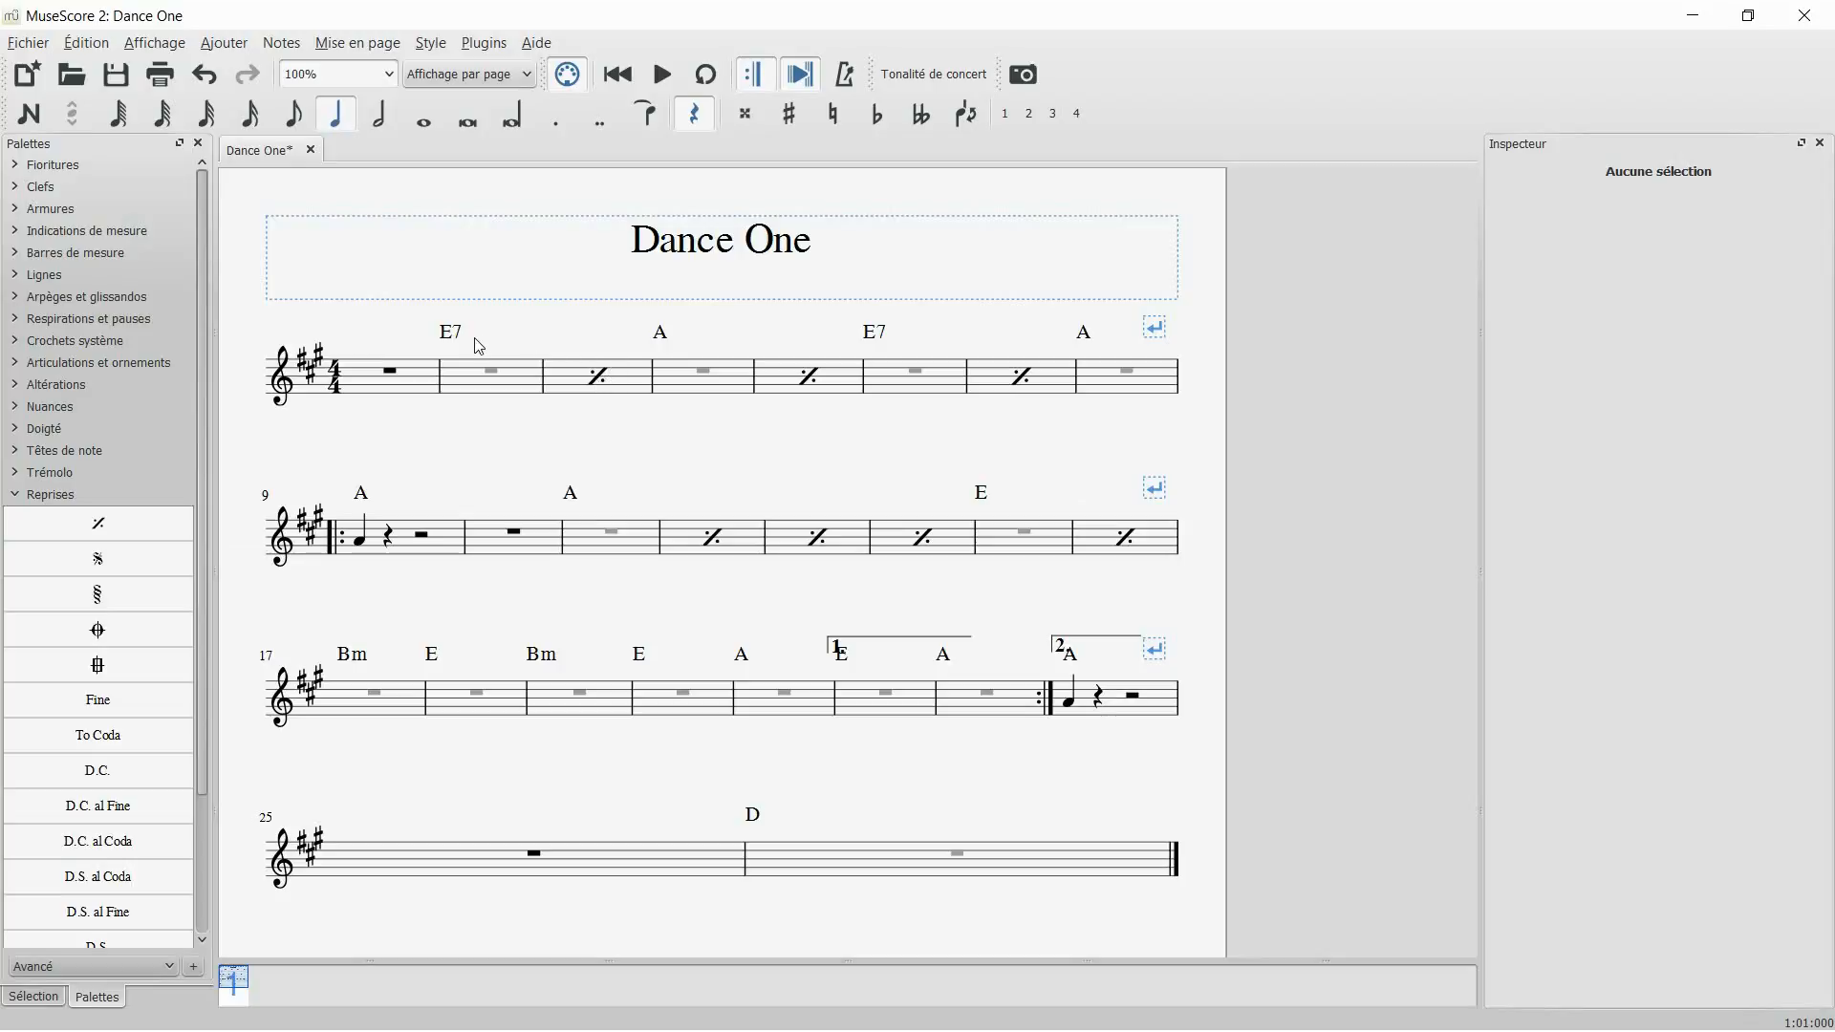
Select all the measure repeat signs and set their vertical offset to -5.00 sp, level with the chord symbols
{"action": "left_click", "coordinate": [597, 382]}
{"action": "right_click", "coordinate": [599, 387]}
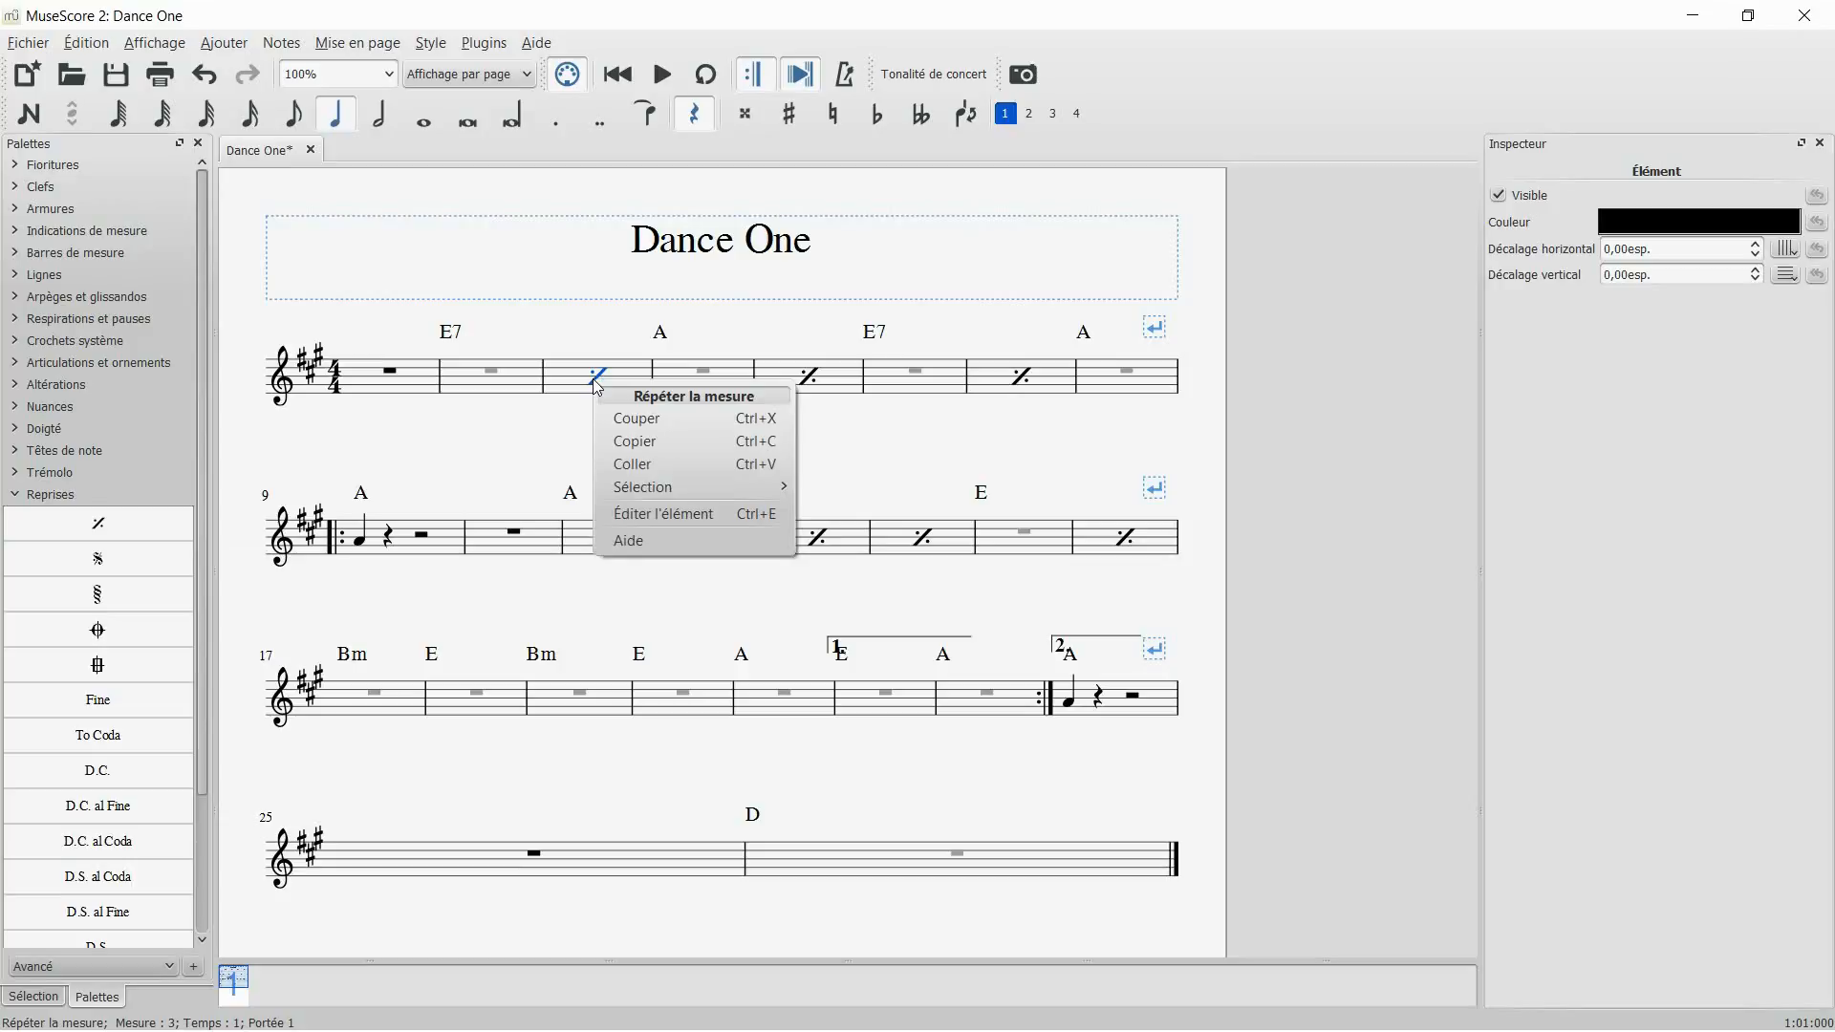
{"action": "mouse_move", "coordinate": [674, 489]}
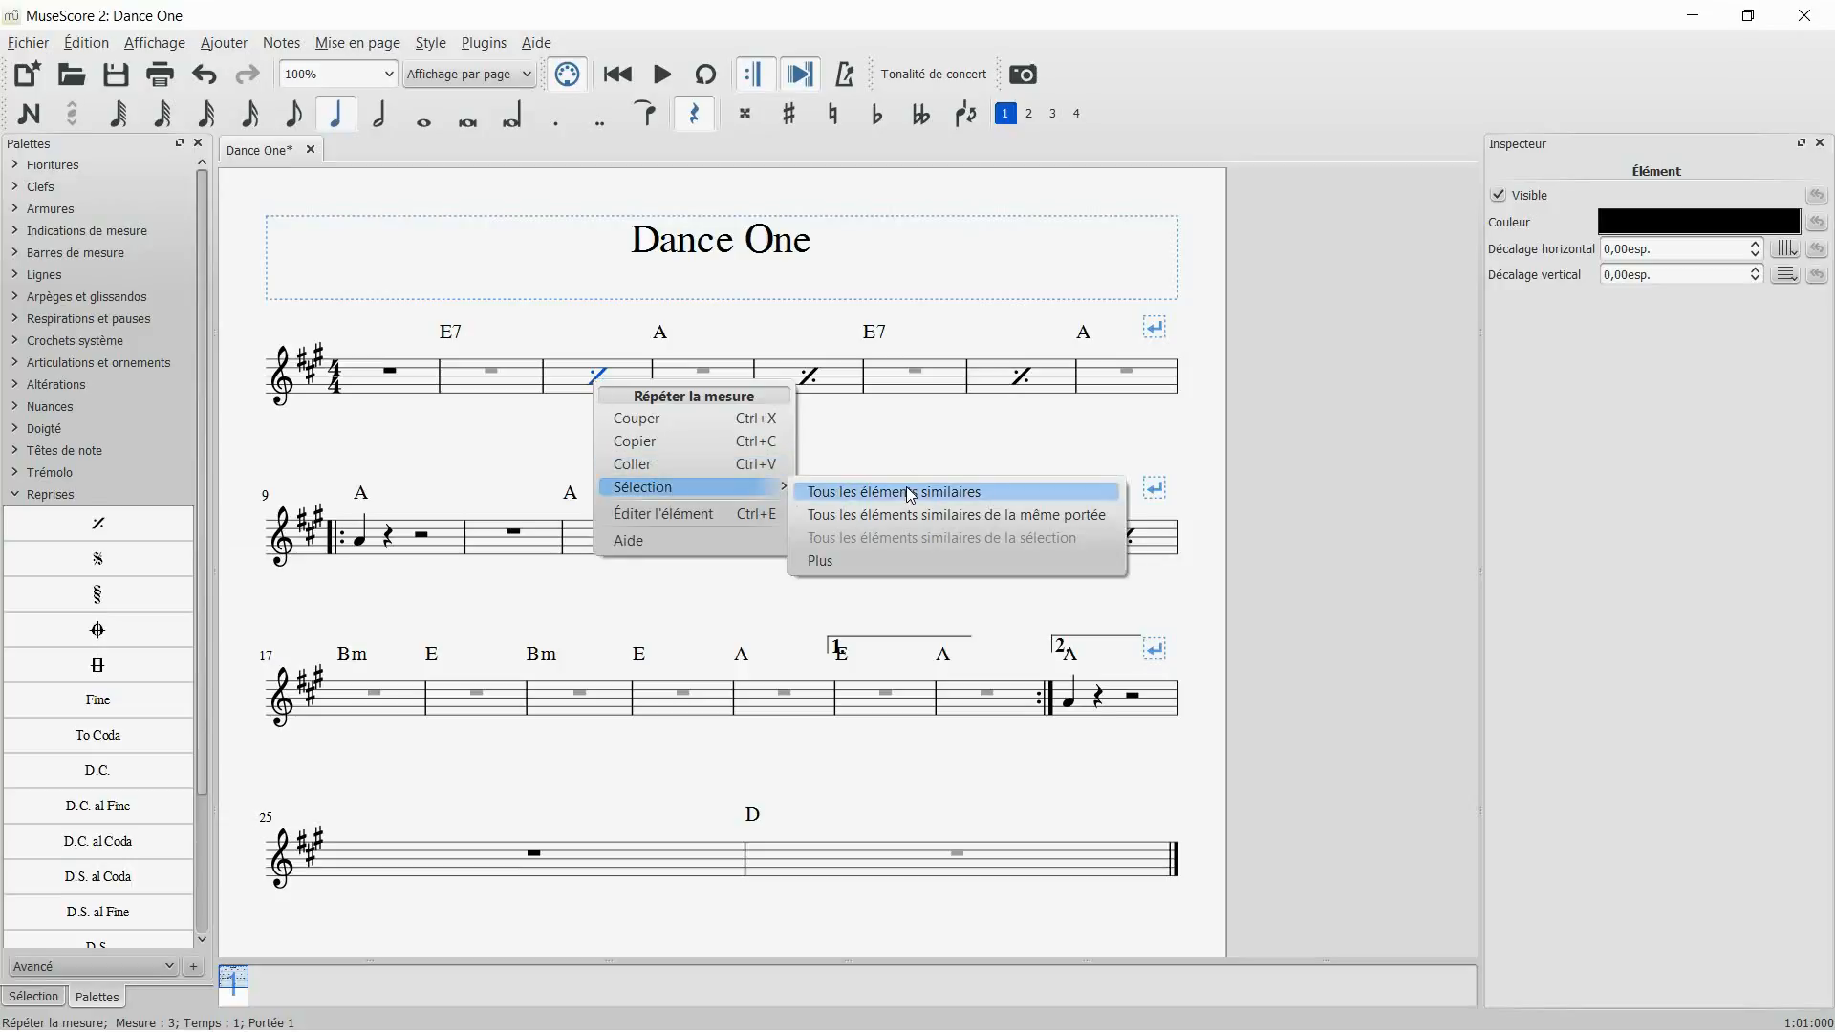
{"action": "left_click", "coordinate": [913, 493]}
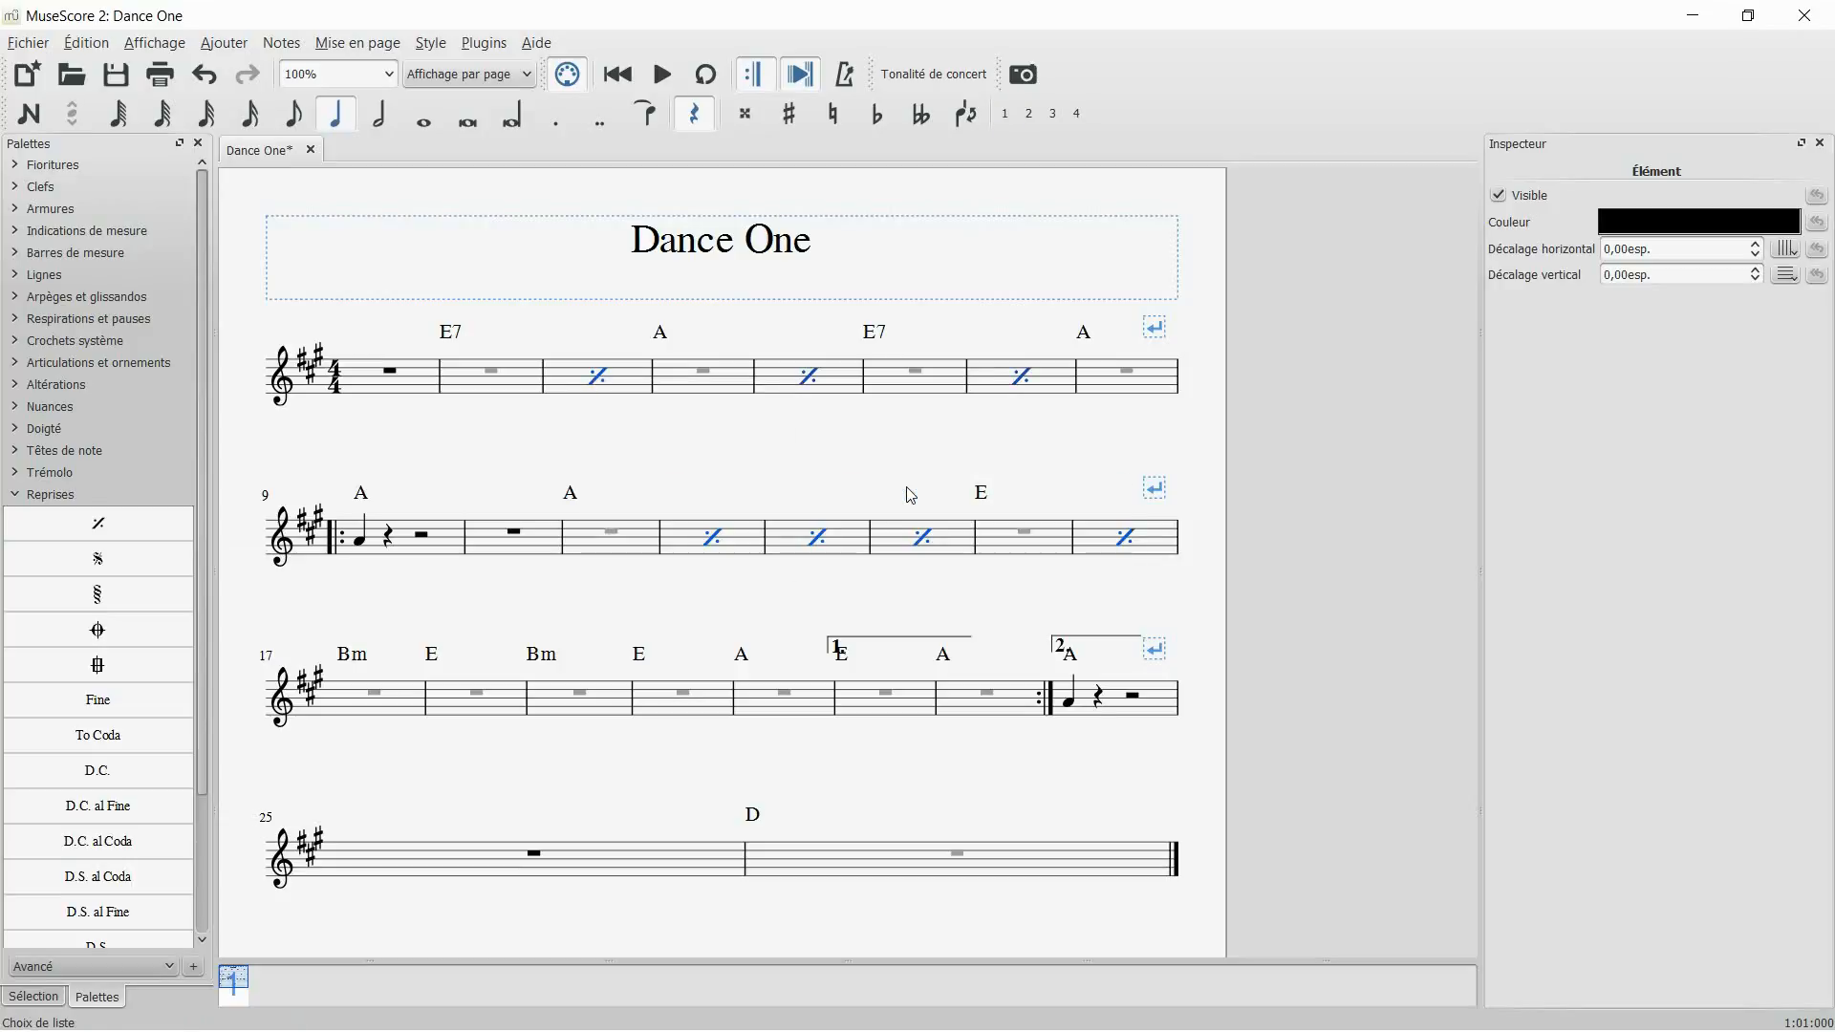
{"action": "left_click", "coordinate": [1757, 282]}
{"action": "left_click", "coordinate": [1757, 282]}
{"action": "left_click", "coordinate": [1756, 282]}
{"action": "left_click", "coordinate": [1756, 282]}
{"action": "left_click", "coordinate": [1756, 282]}
{"action": "left_click", "coordinate": [1756, 281]}
{"action": "left_click", "coordinate": [1756, 281]}
{"action": "left_click", "coordinate": [1757, 281]}
{"action": "left_click", "coordinate": [1757, 281]}
{"action": "left_click", "coordinate": [1755, 280]}
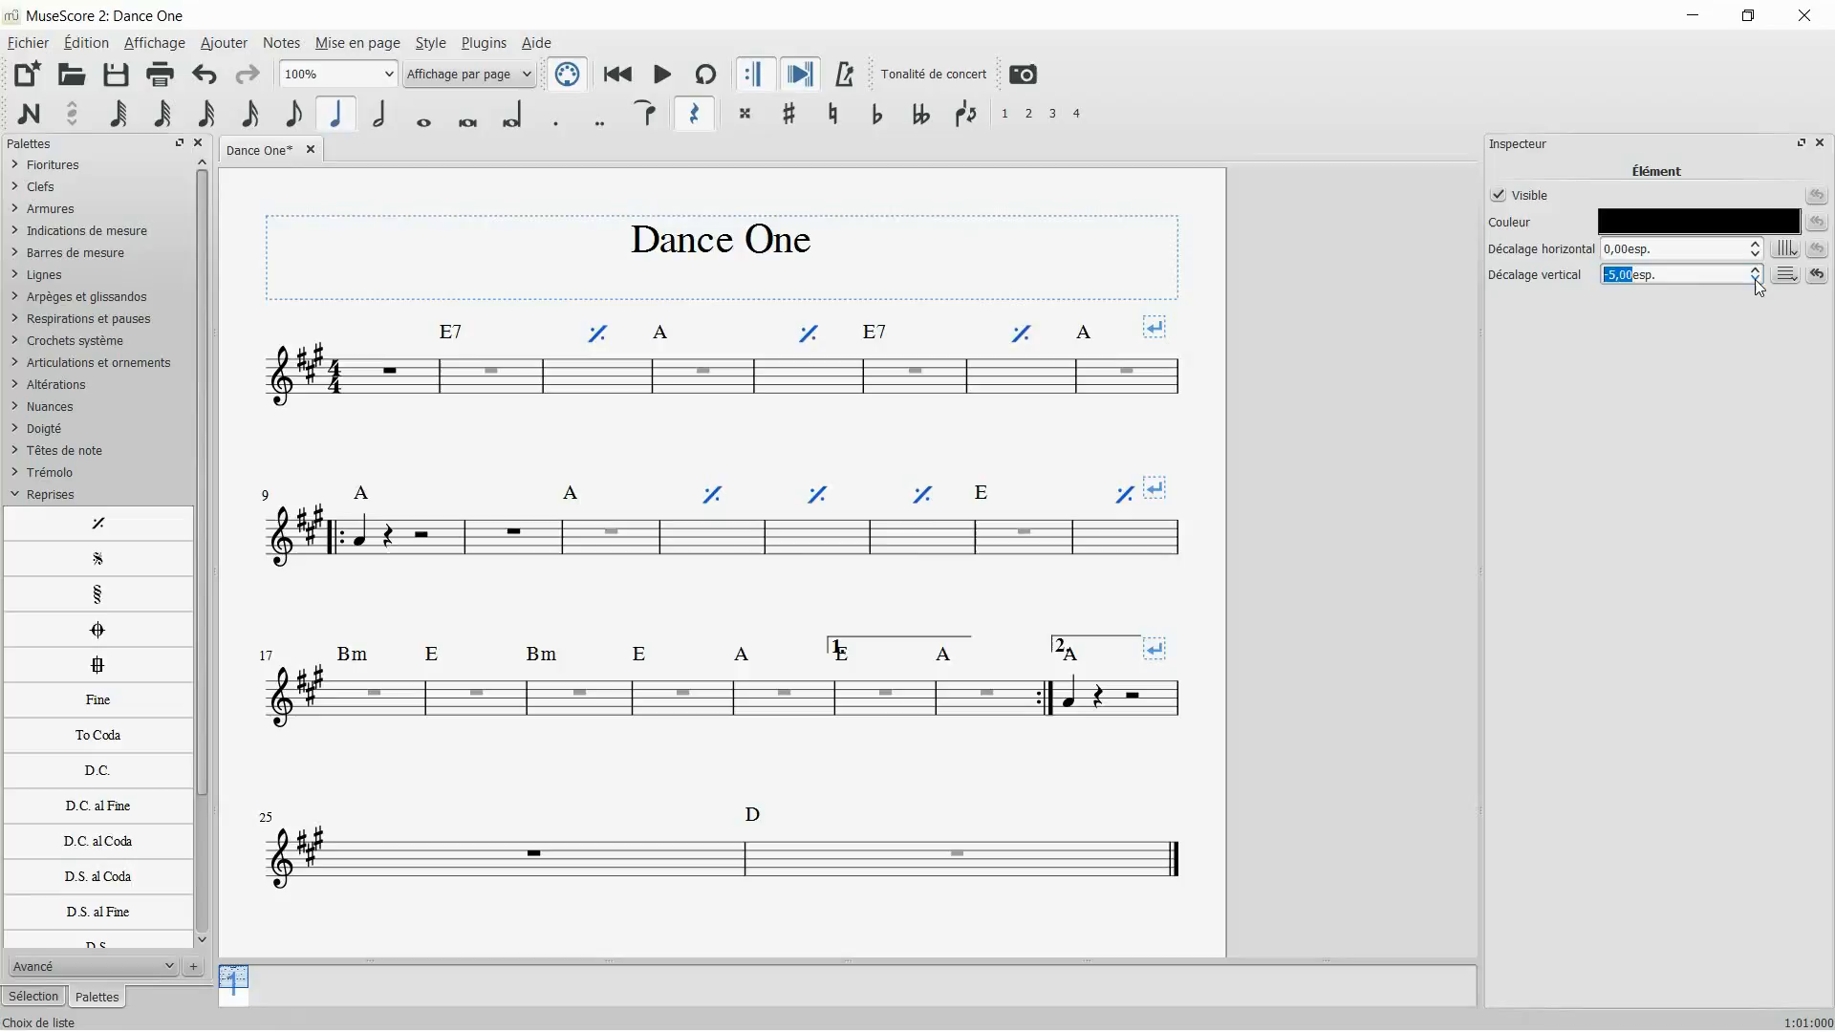
{"action": "left_click", "coordinate": [1356, 364]}
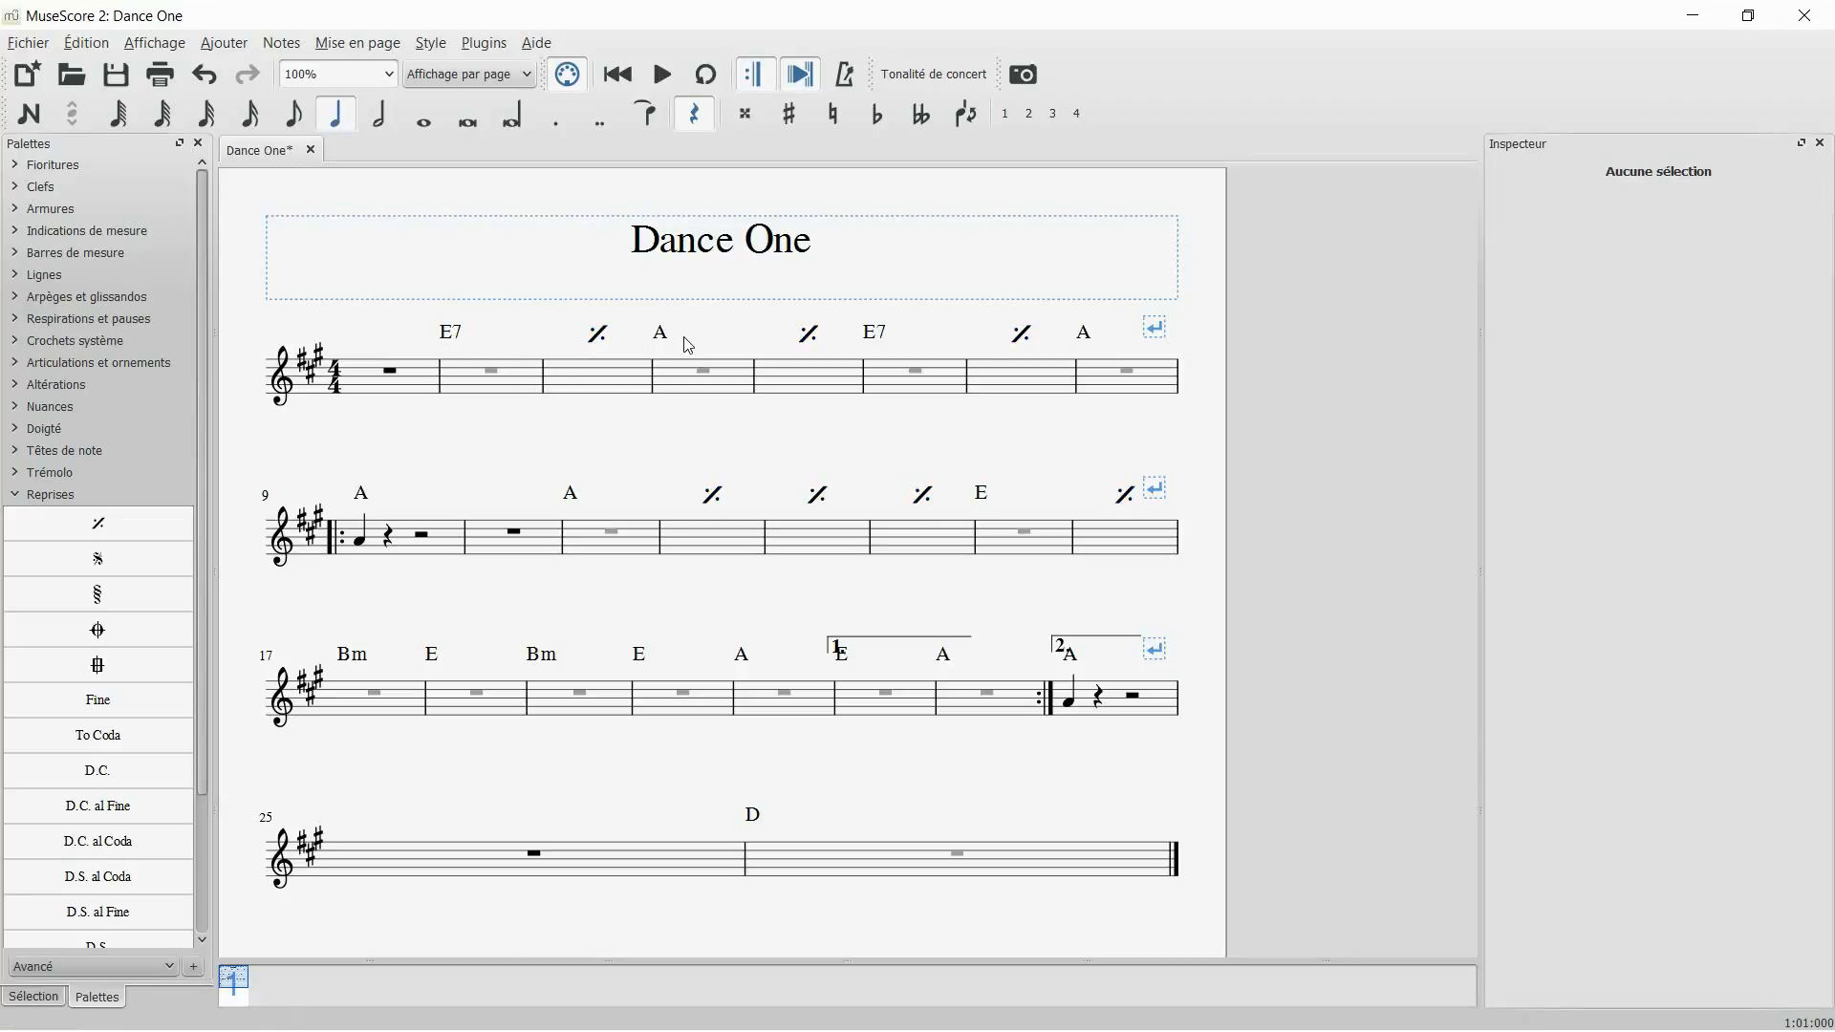
Select all the chord symbols in the score and set their horizontal offset to 1.50 sp
{"action": "left_click", "coordinate": [452, 335]}
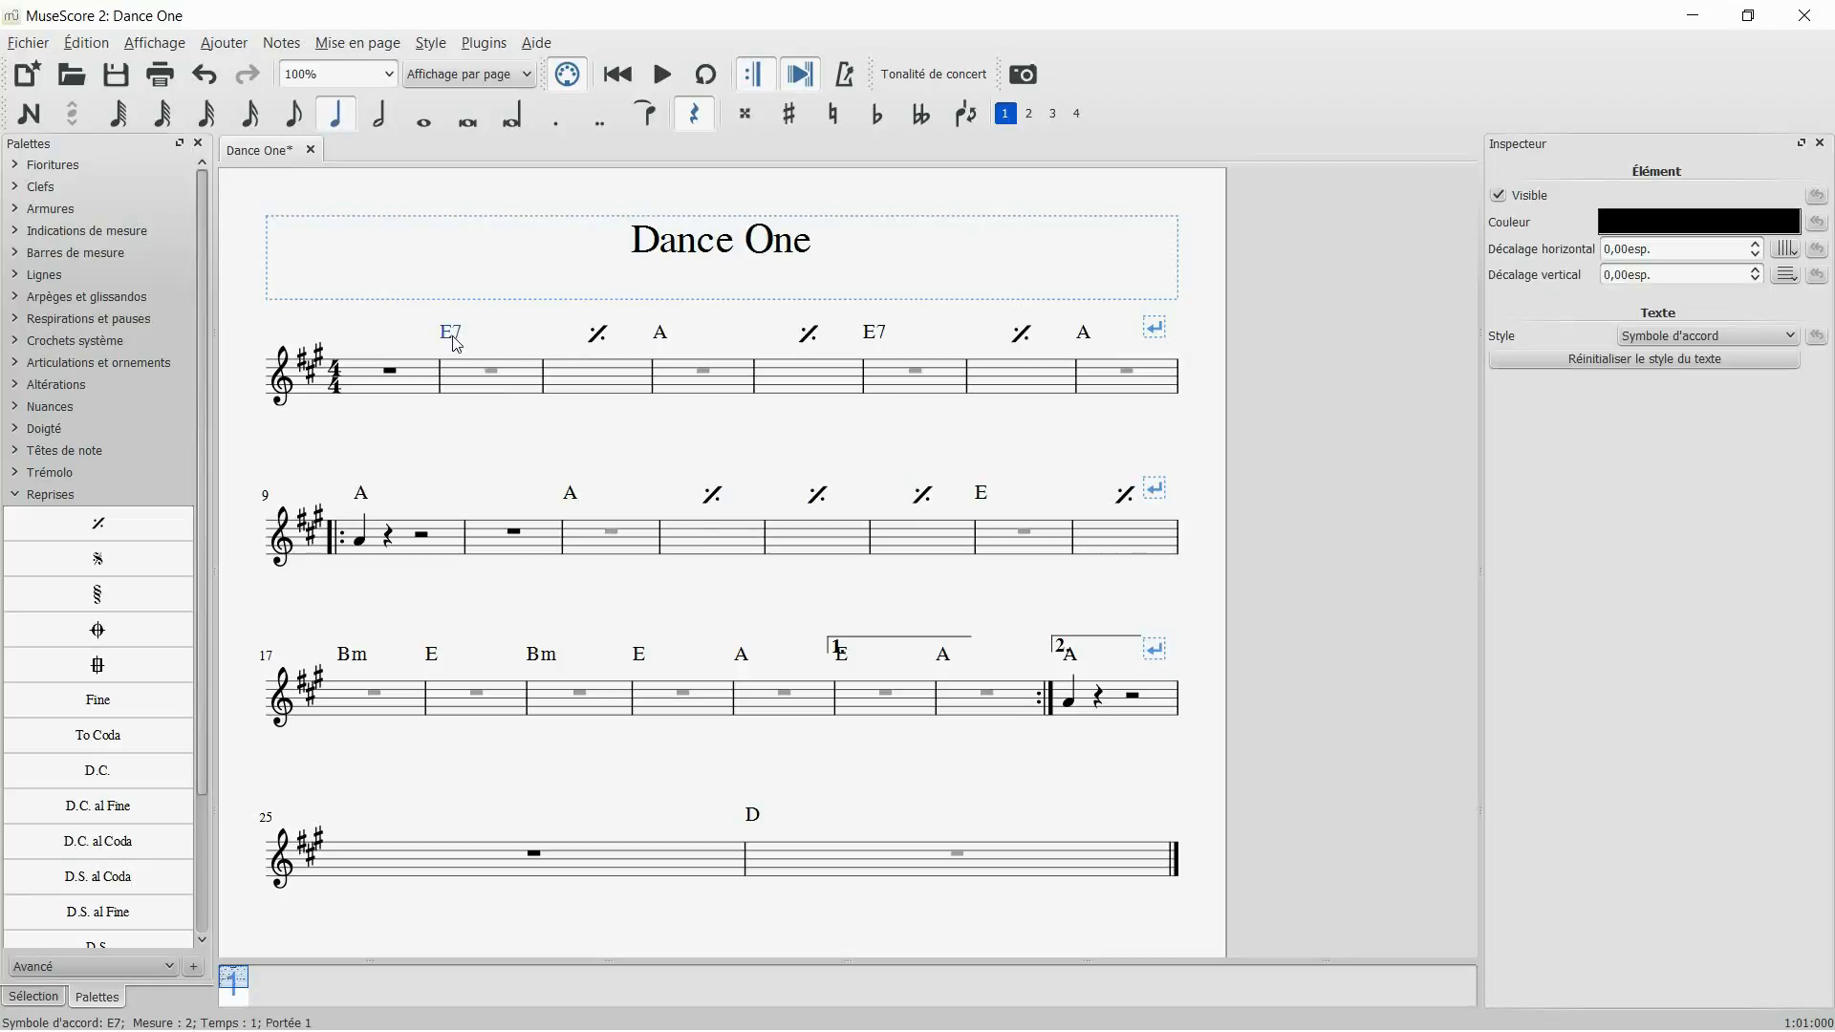
{"action": "right_click", "coordinate": [453, 336]}
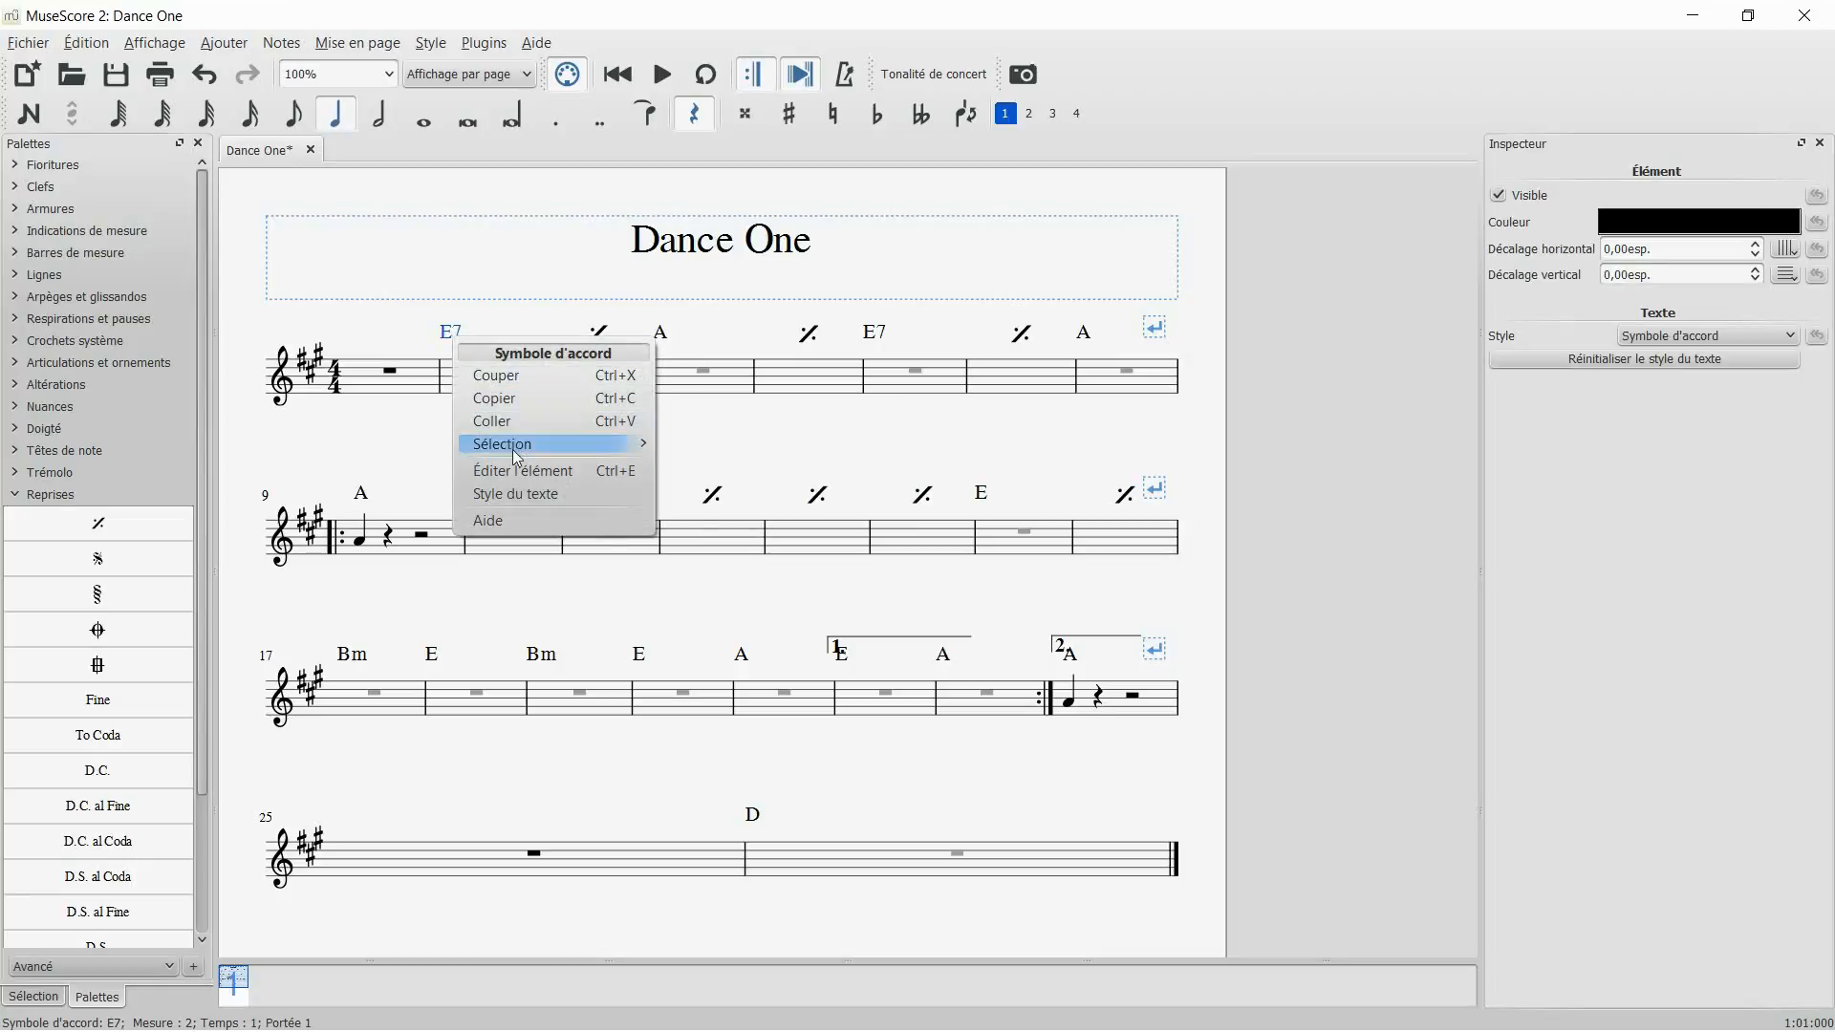
{"action": "mouse_move", "coordinate": [558, 453]}
{"action": "left_click", "coordinate": [682, 449]}
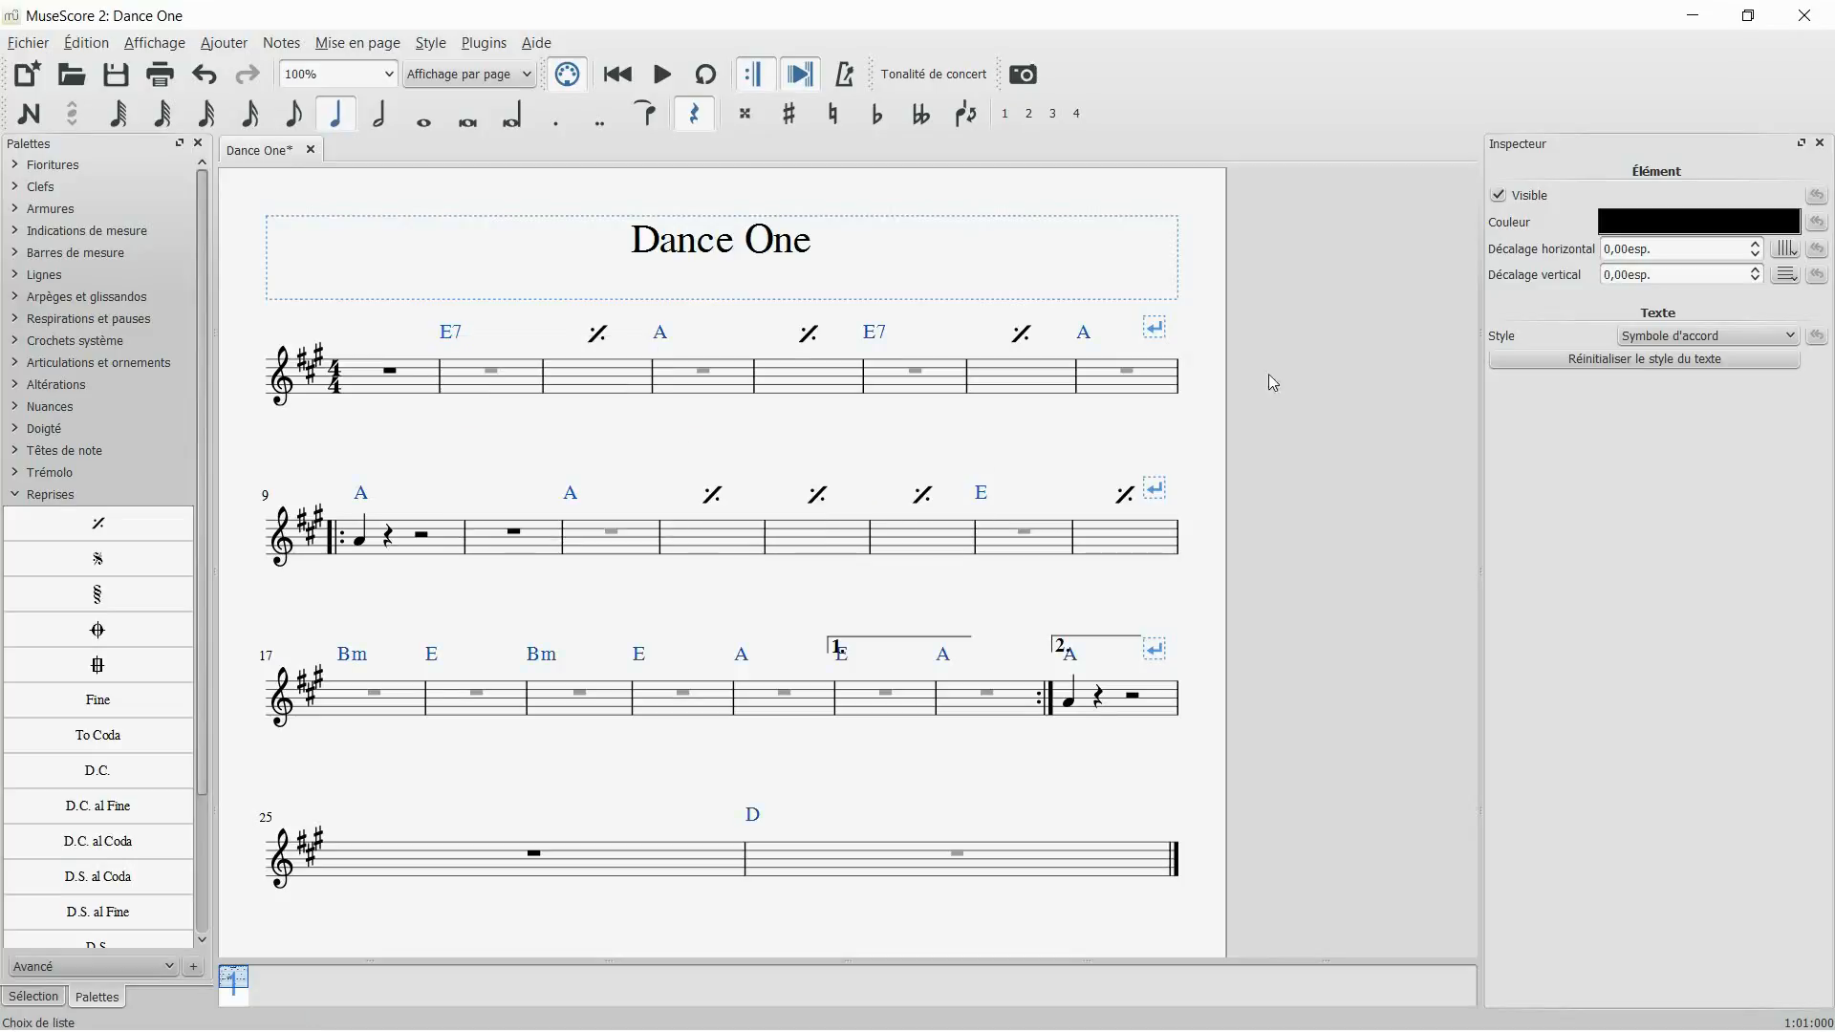
{"action": "left_click", "coordinate": [1756, 243]}
{"action": "left_click", "coordinate": [1757, 244]}
{"action": "left_click", "coordinate": [1756, 244]}
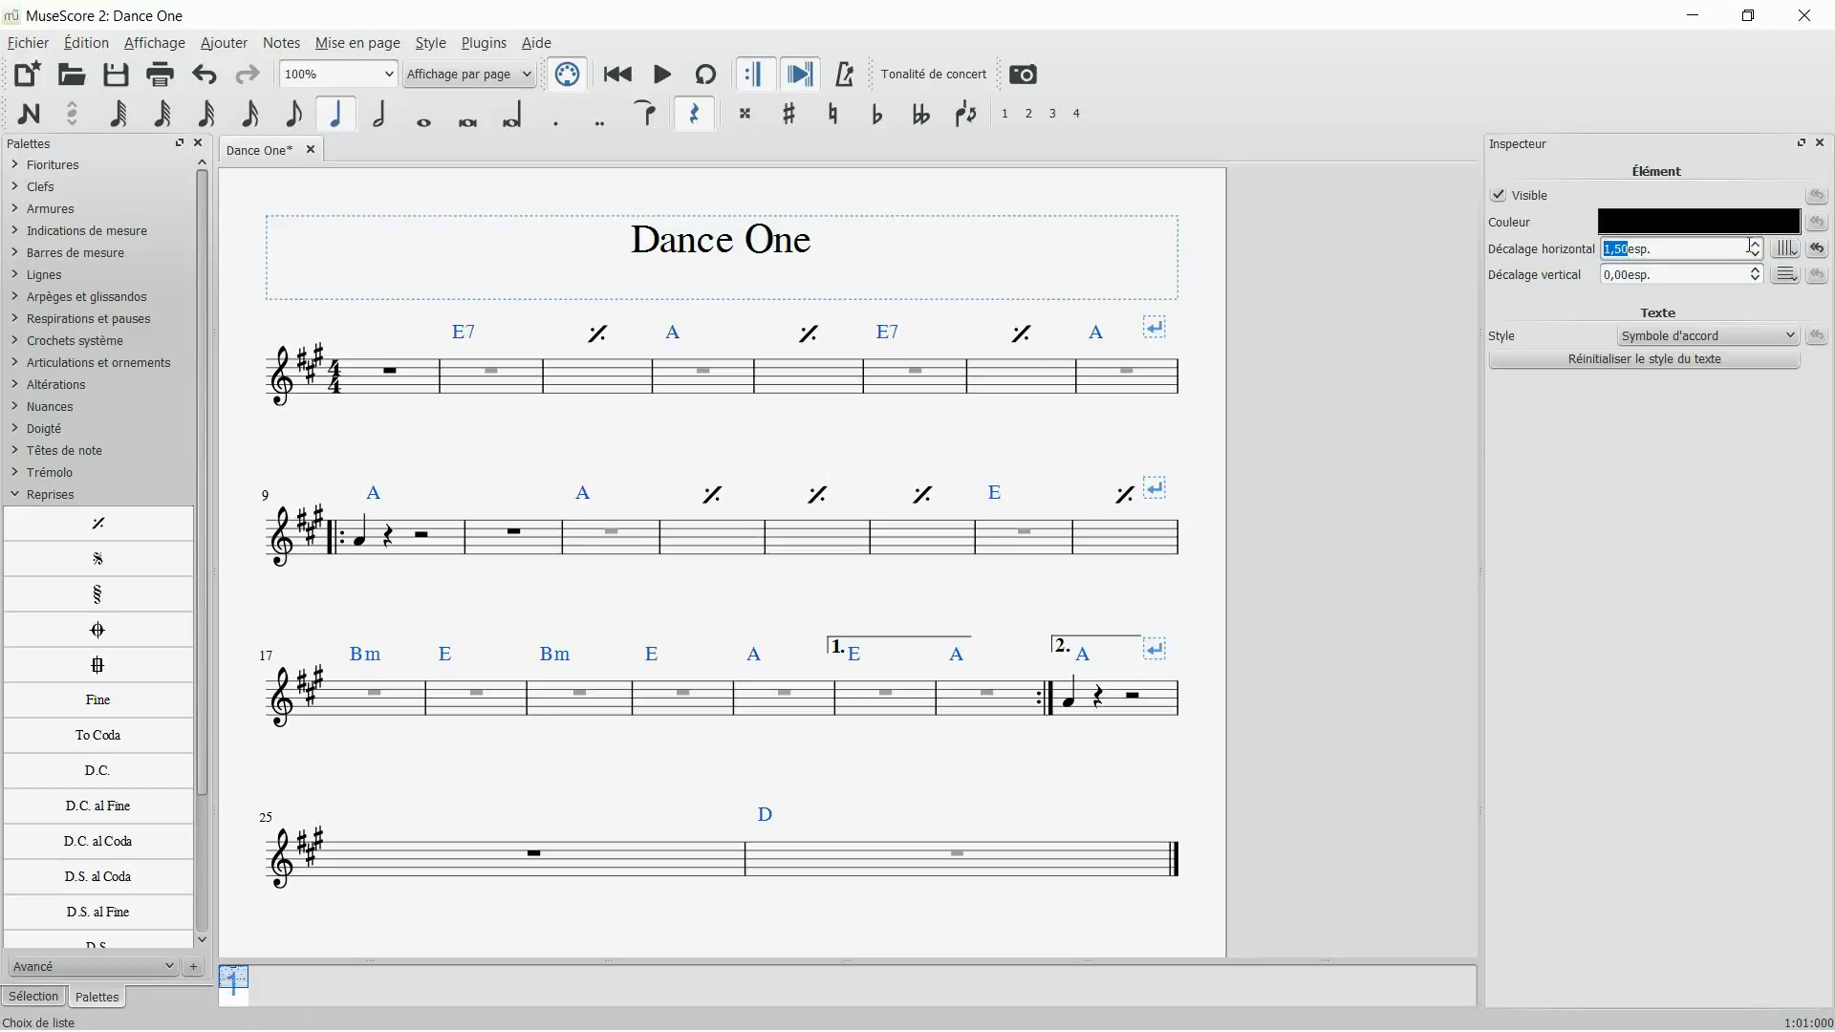
{"action": "left_click", "coordinate": [1401, 489]}
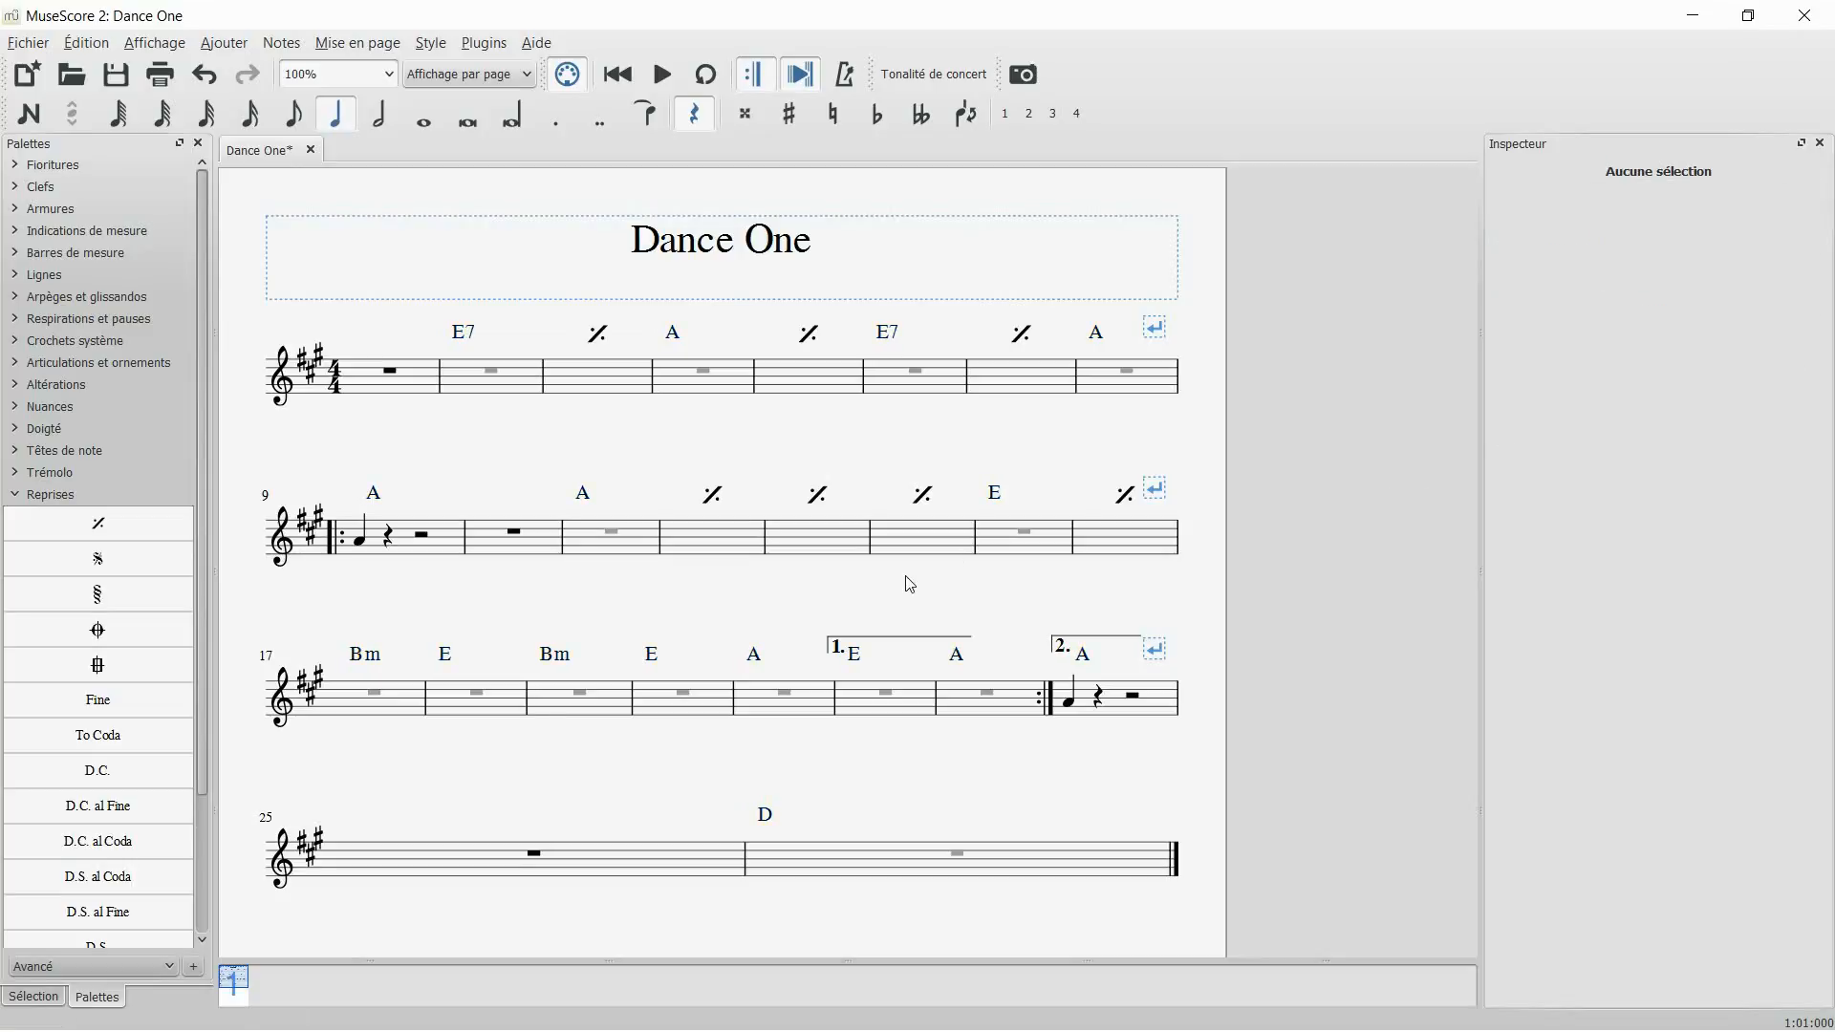